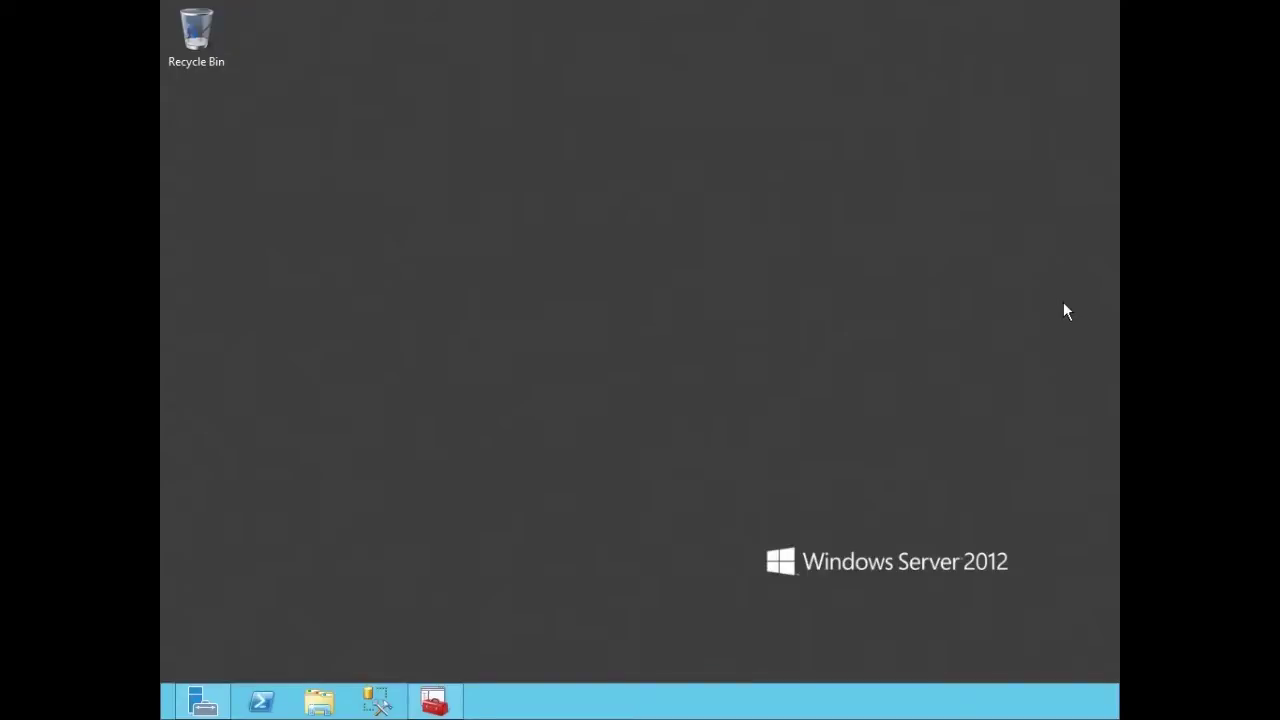
# - In SQL Server Configuration Manager, set the SQL Server Browser service's start mode to Automatic and start the service
pyautogui.moveTo(432, 703)
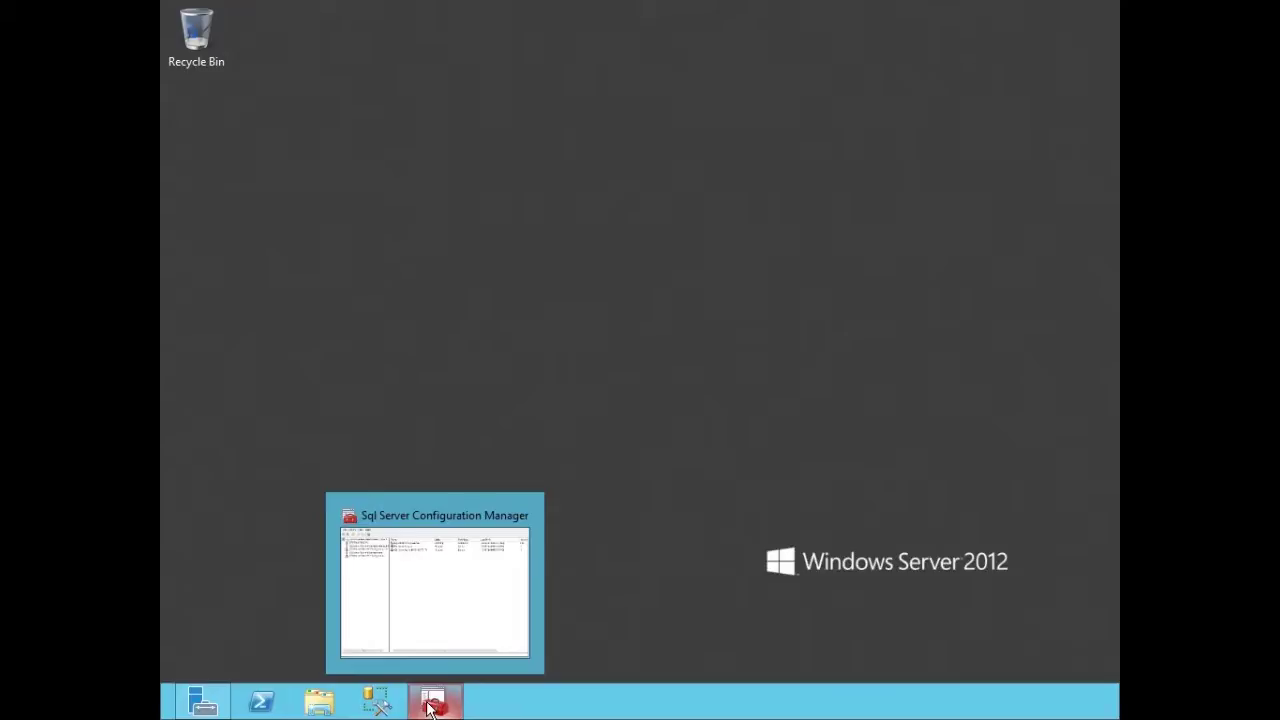
pyautogui.click(430, 706)
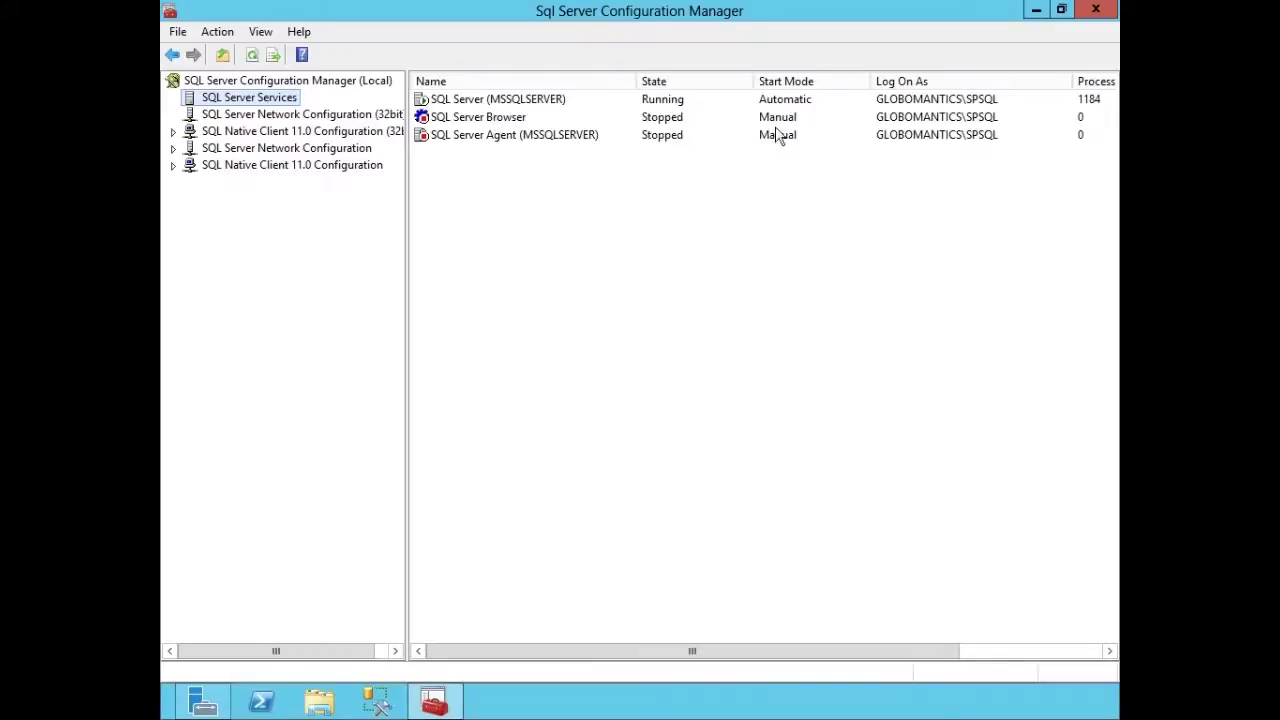
pyautogui.click(487, 121)
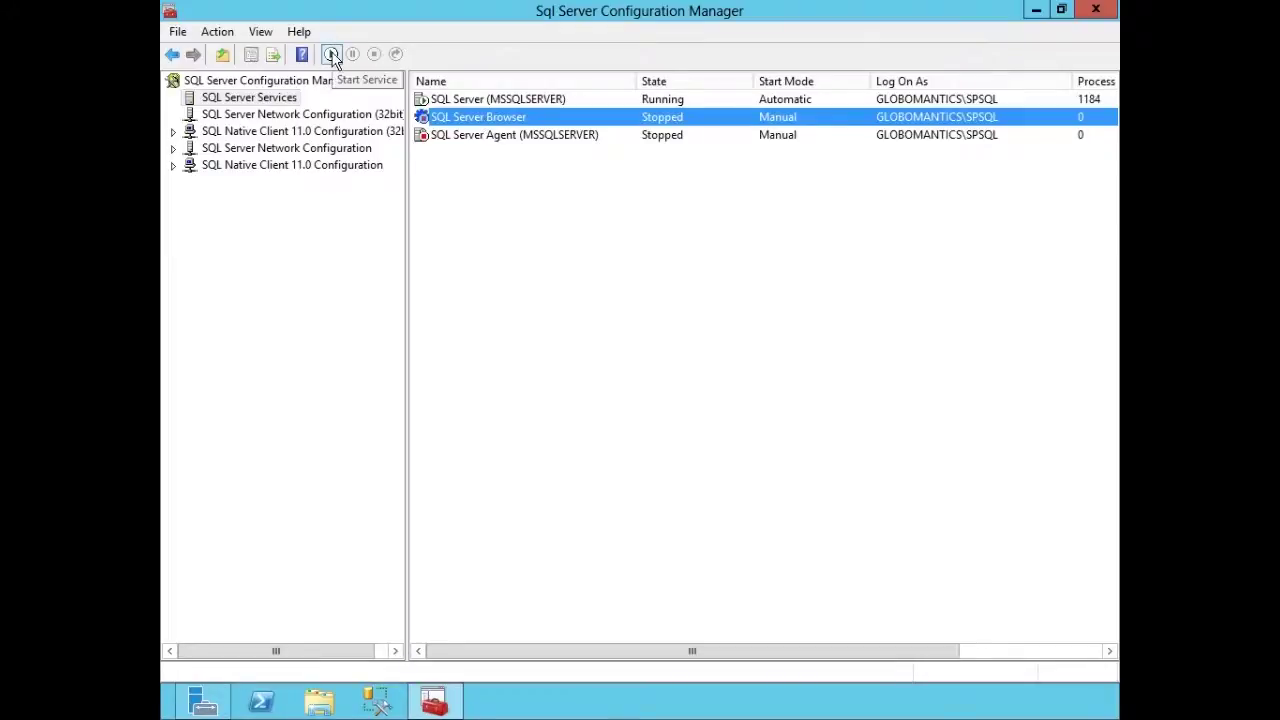
pyautogui.rightClick(516, 121)
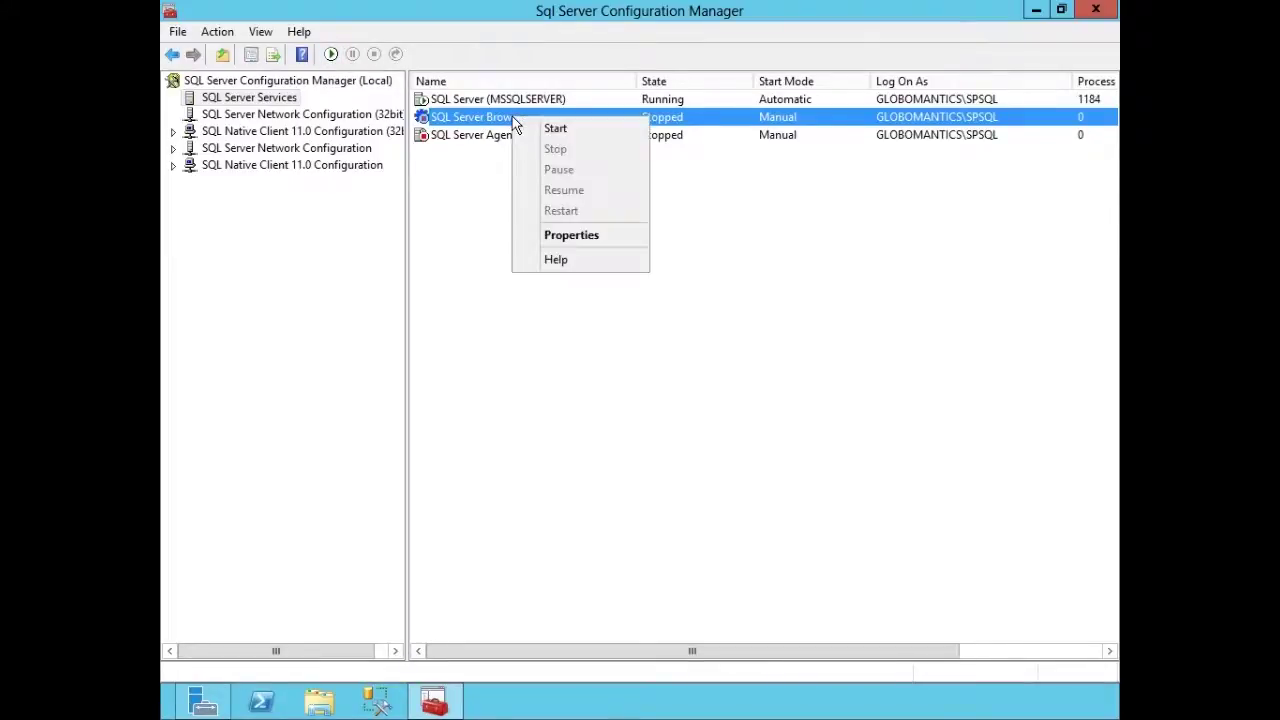
pyautogui.click(604, 238)
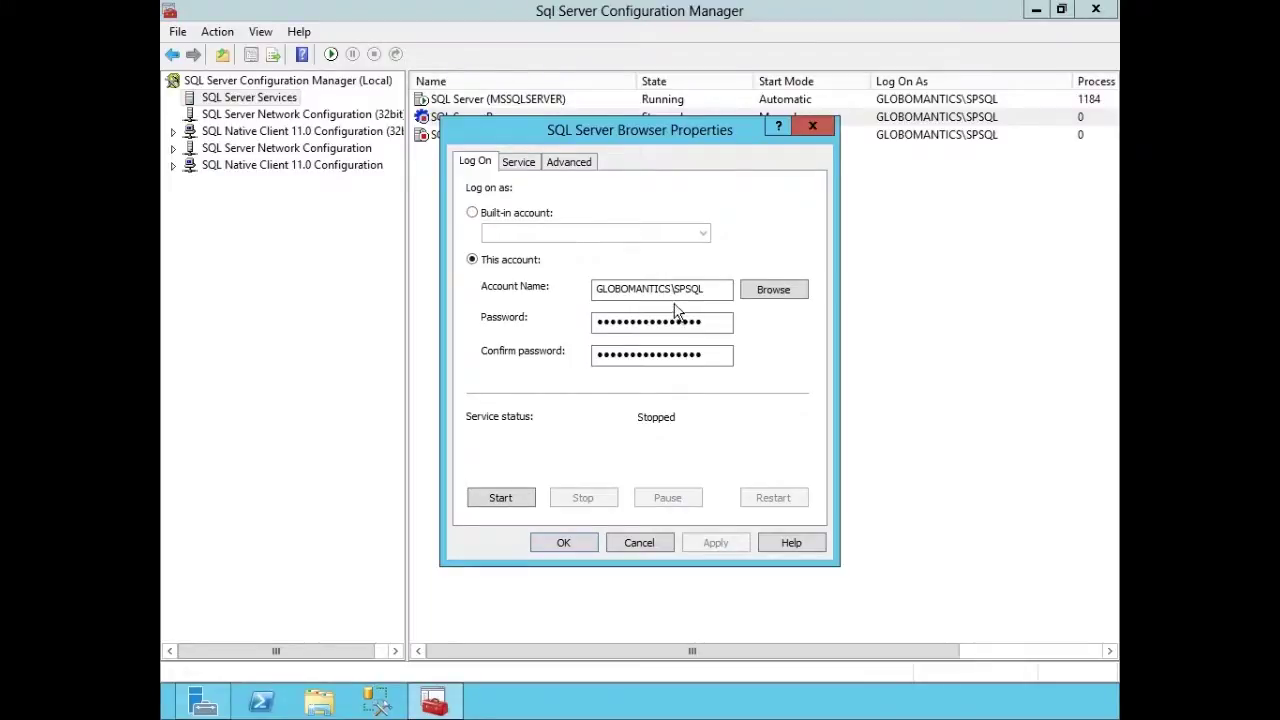
pyautogui.click(519, 162)
pyautogui.click(804, 313)
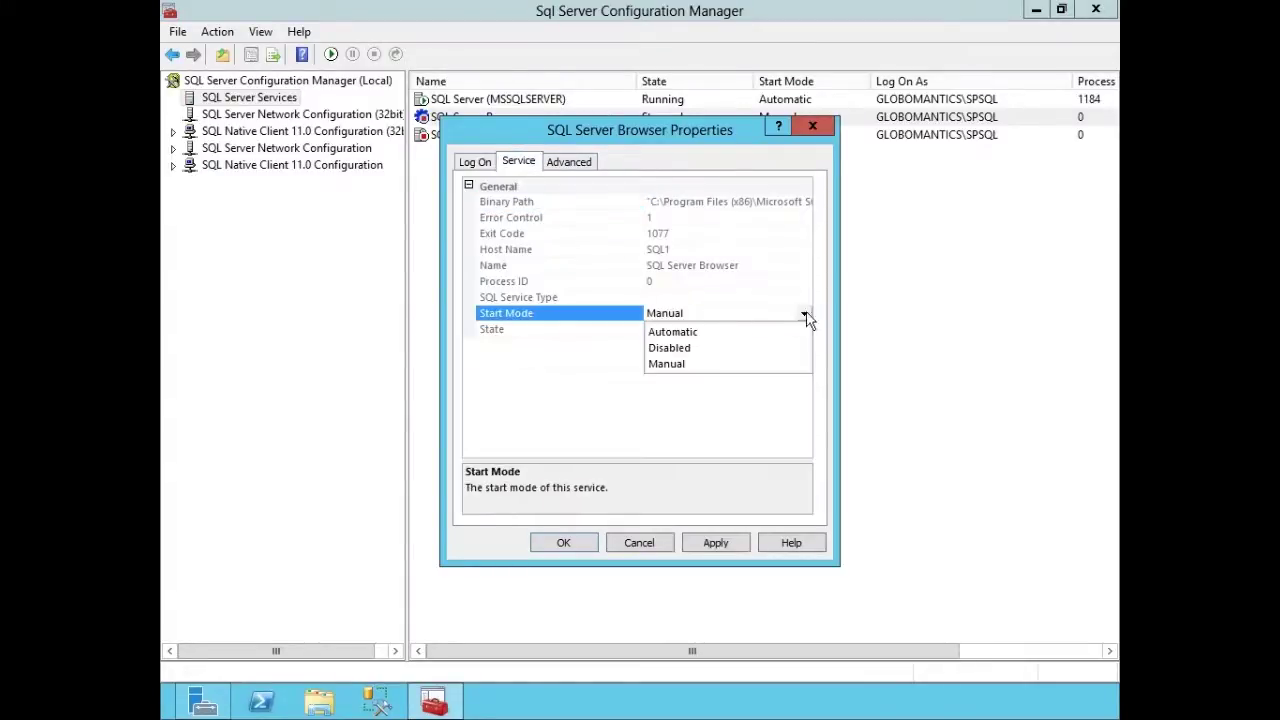
pyautogui.click(750, 340)
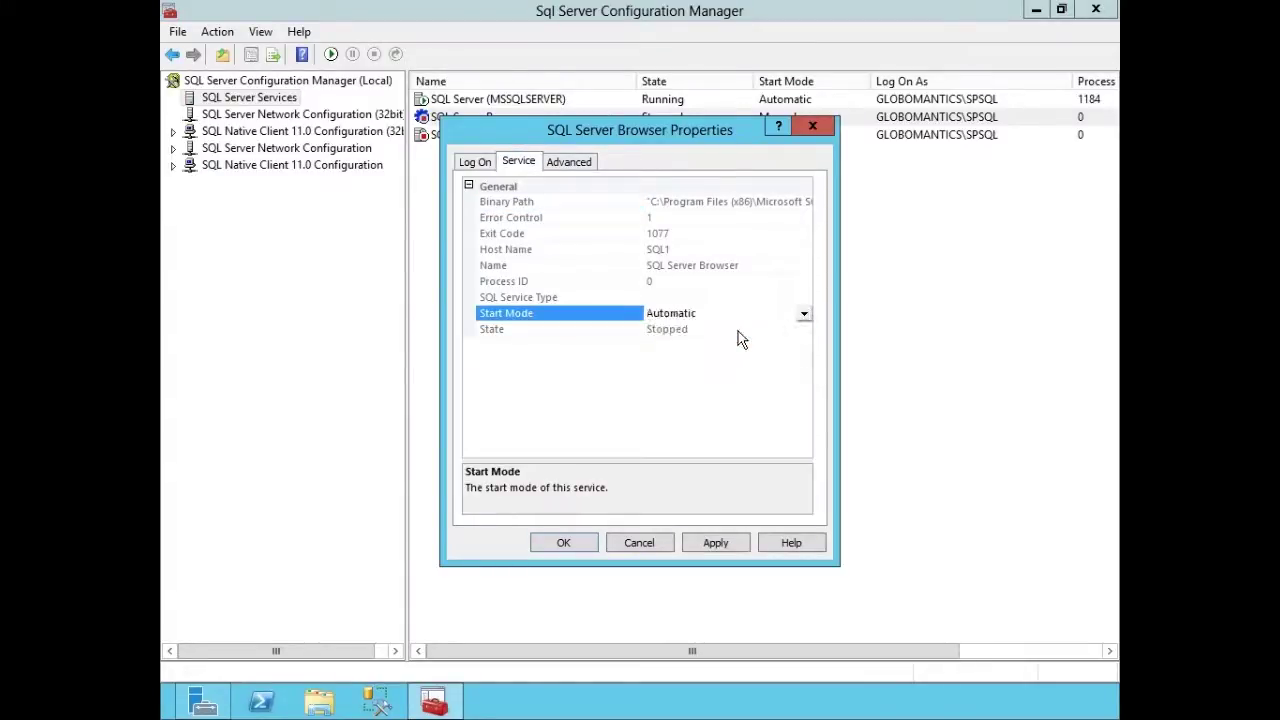
pyautogui.click(708, 542)
pyautogui.click(581, 545)
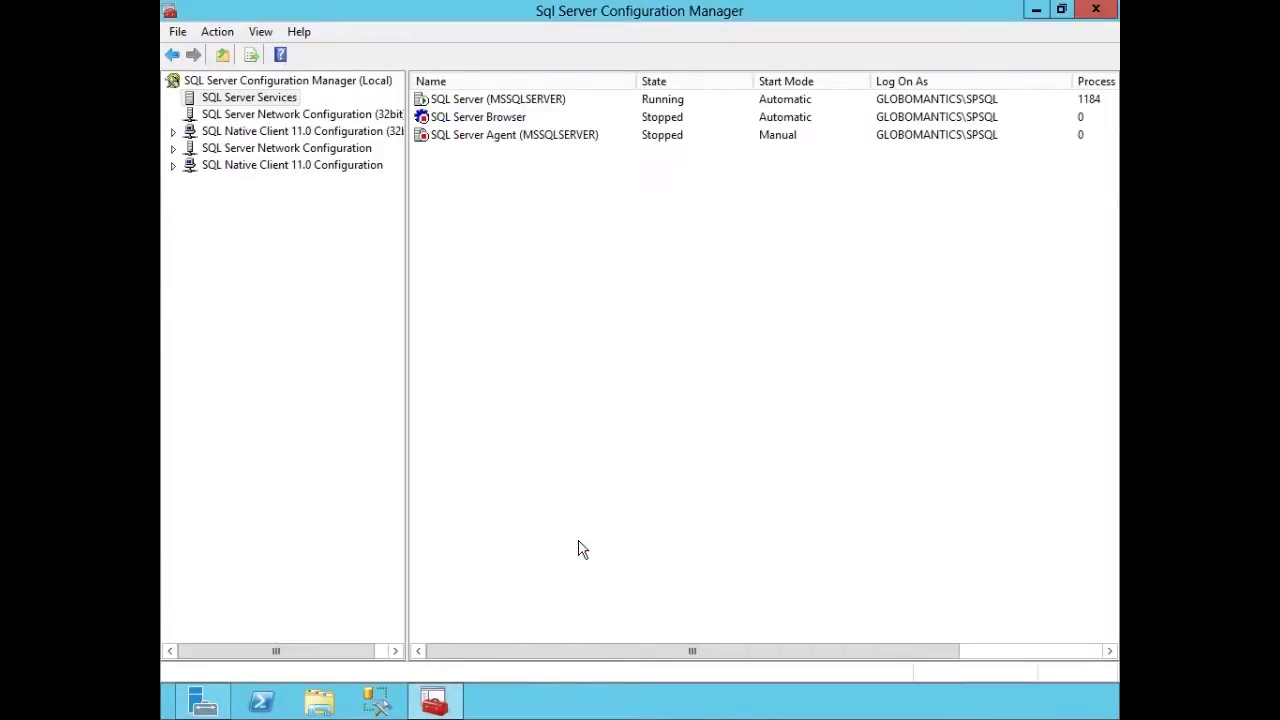
pyautogui.click(470, 120)
pyautogui.click(331, 54)
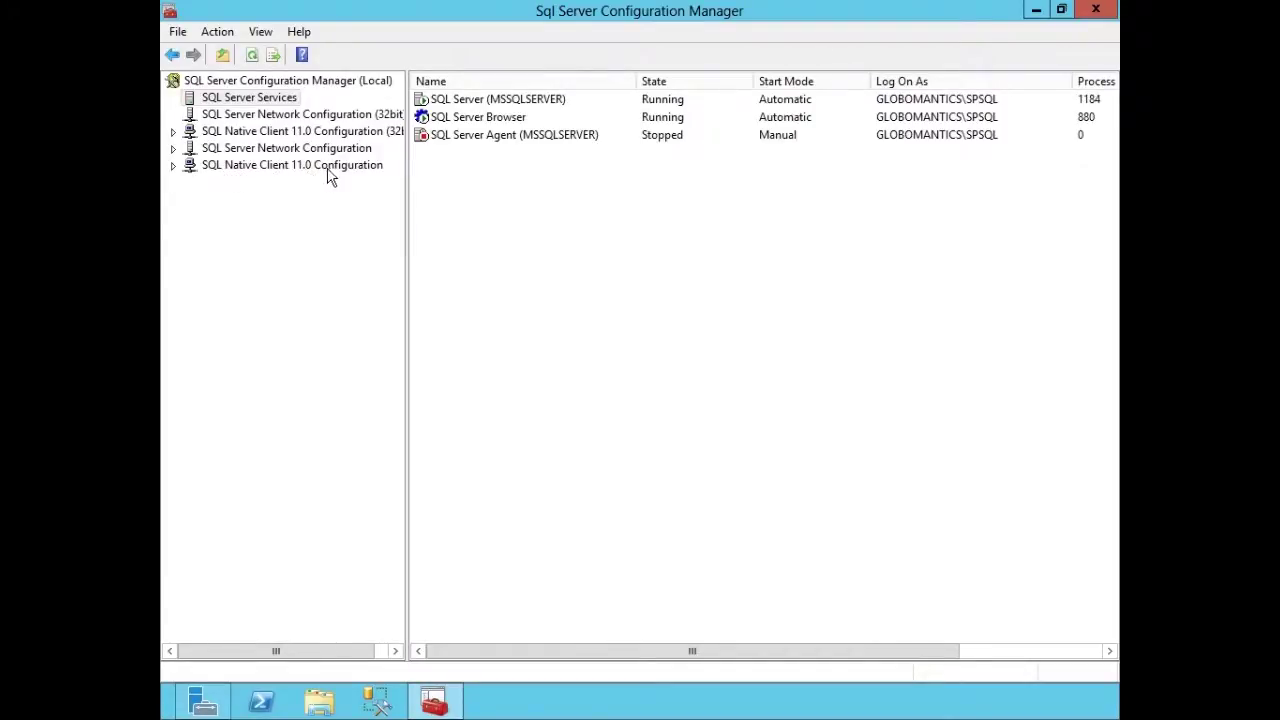
# - Create an alias SPSQL under SQL Native Client 11.0 Configuration with port 1433, protocol TCP/IP and server localhost
pyautogui.click(173, 165)
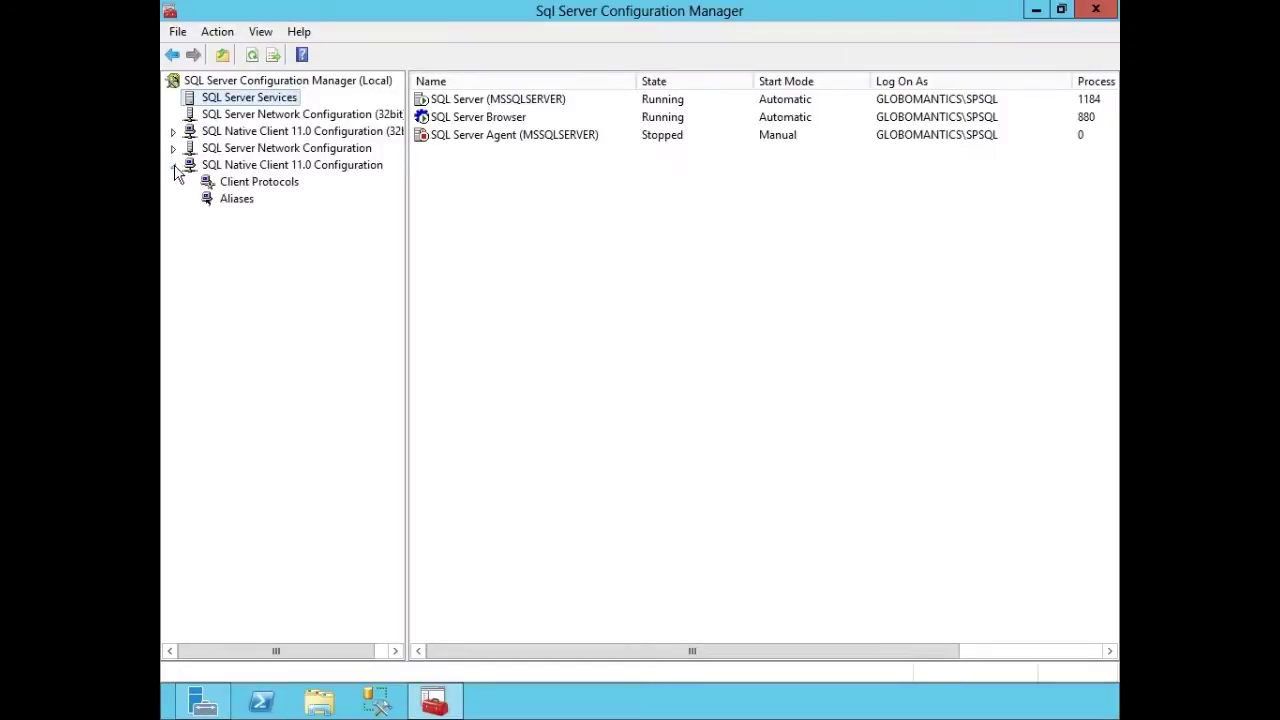
pyautogui.click(243, 205)
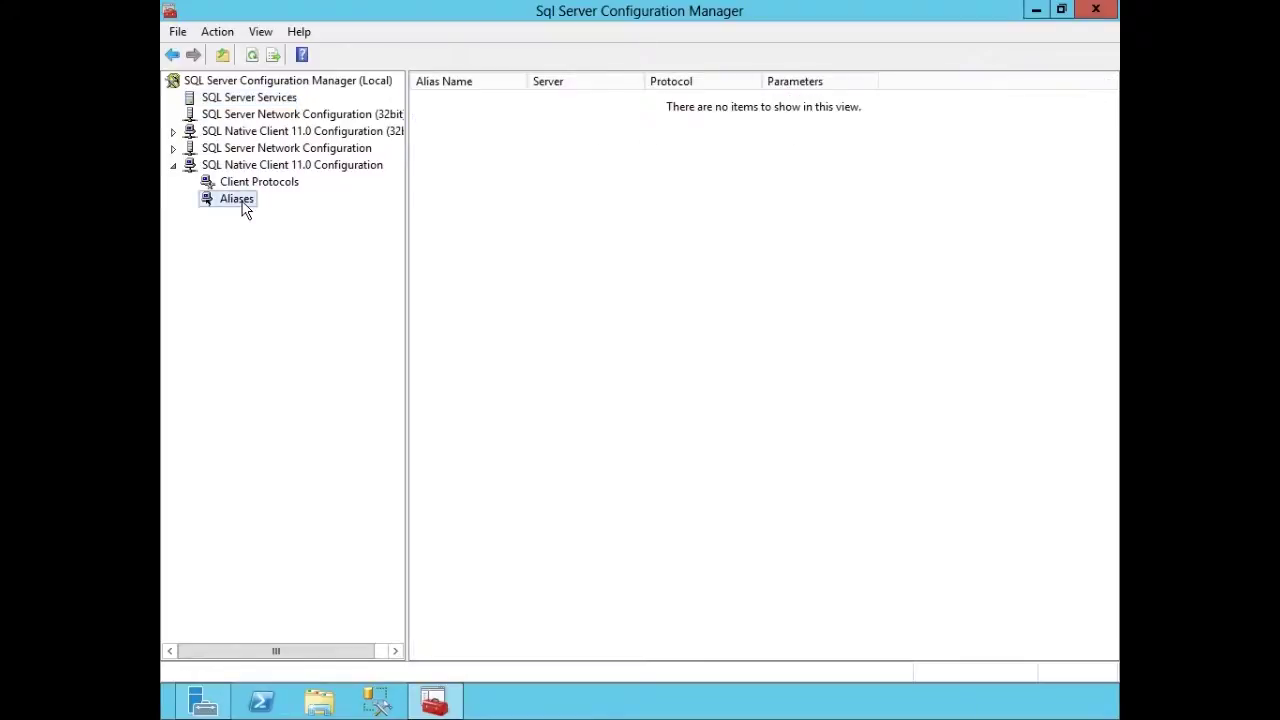
pyautogui.rightClick(488, 103)
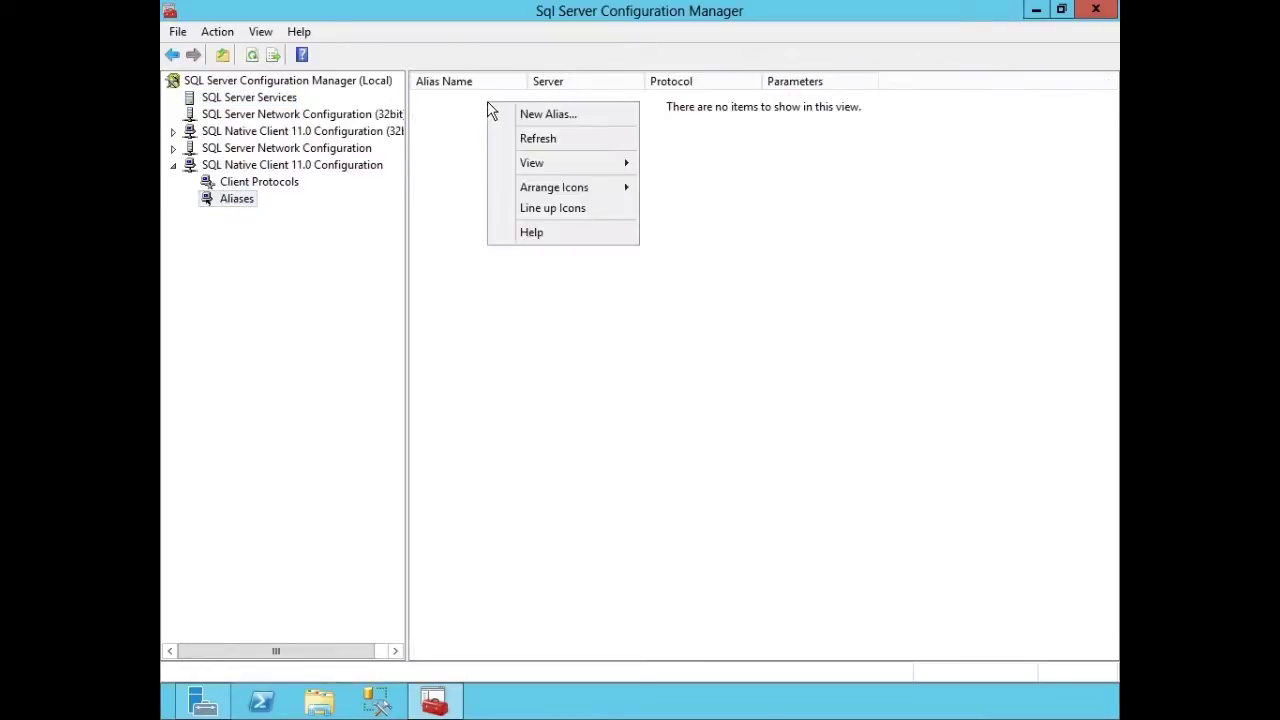
pyautogui.click(548, 116)
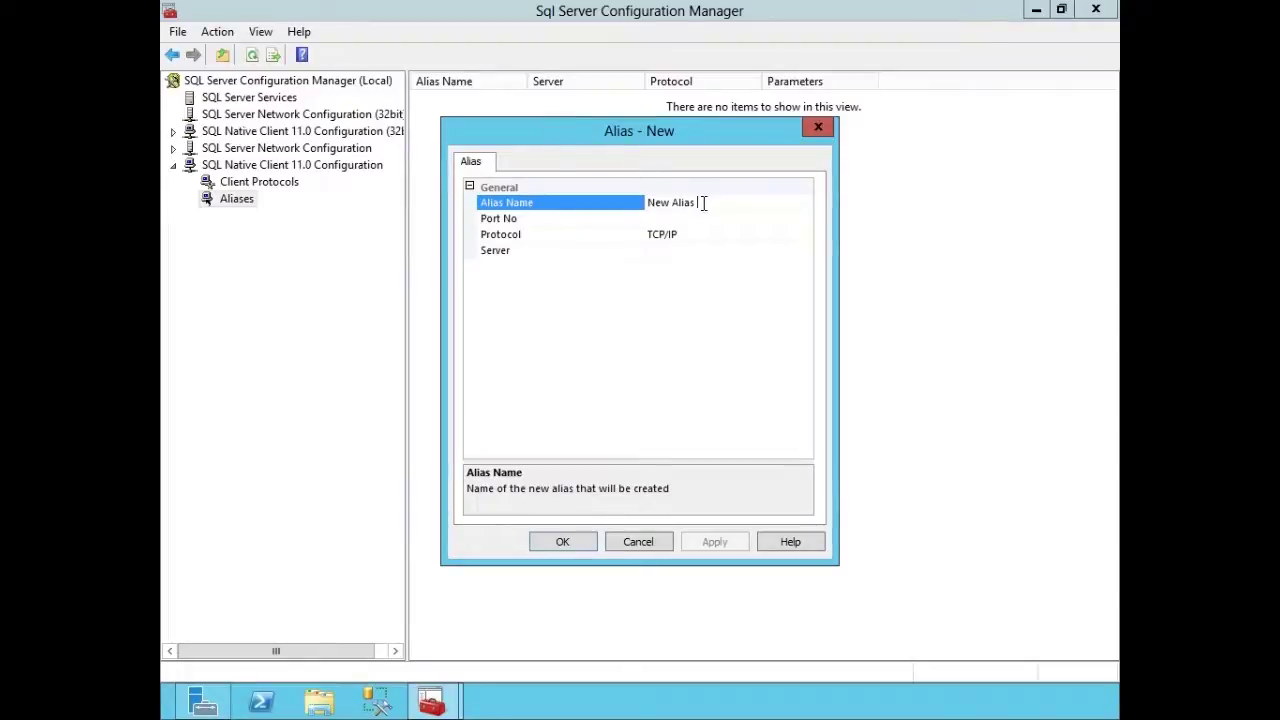
pyautogui.moveTo(704, 203); pyautogui.dragTo(641, 202)
pyautogui.write('SPSQL')
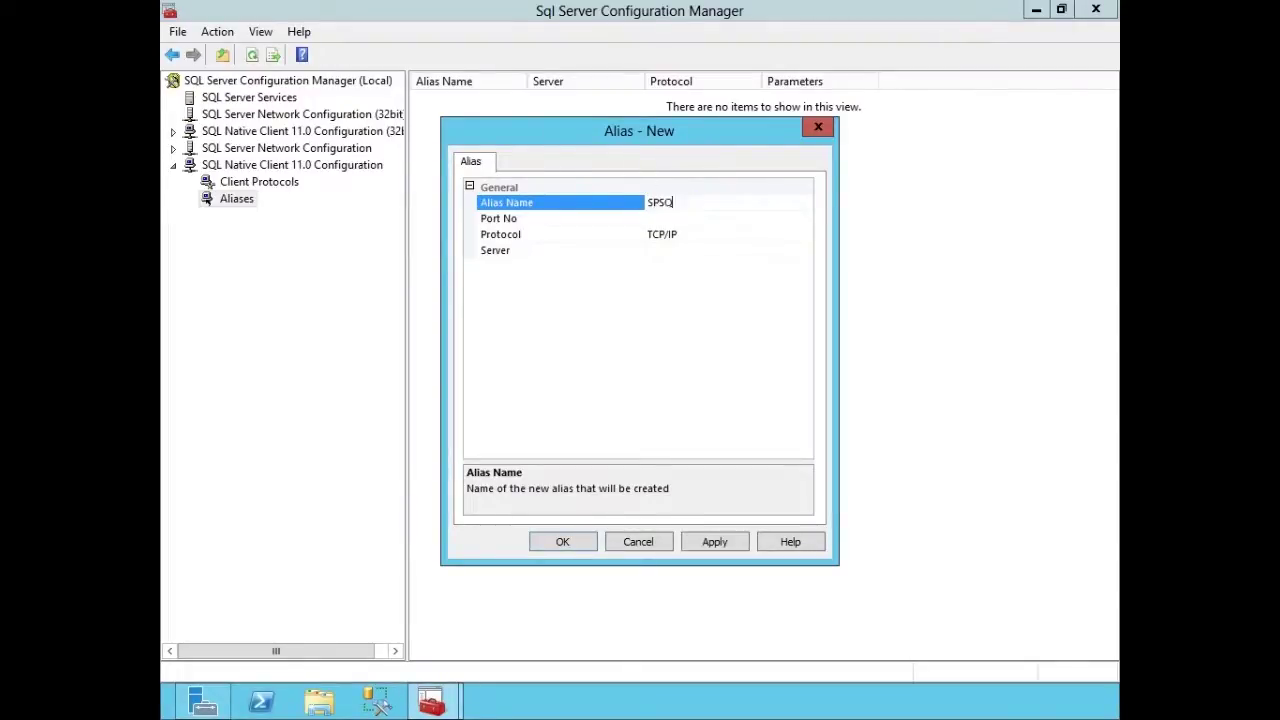
pyautogui.click(678, 217)
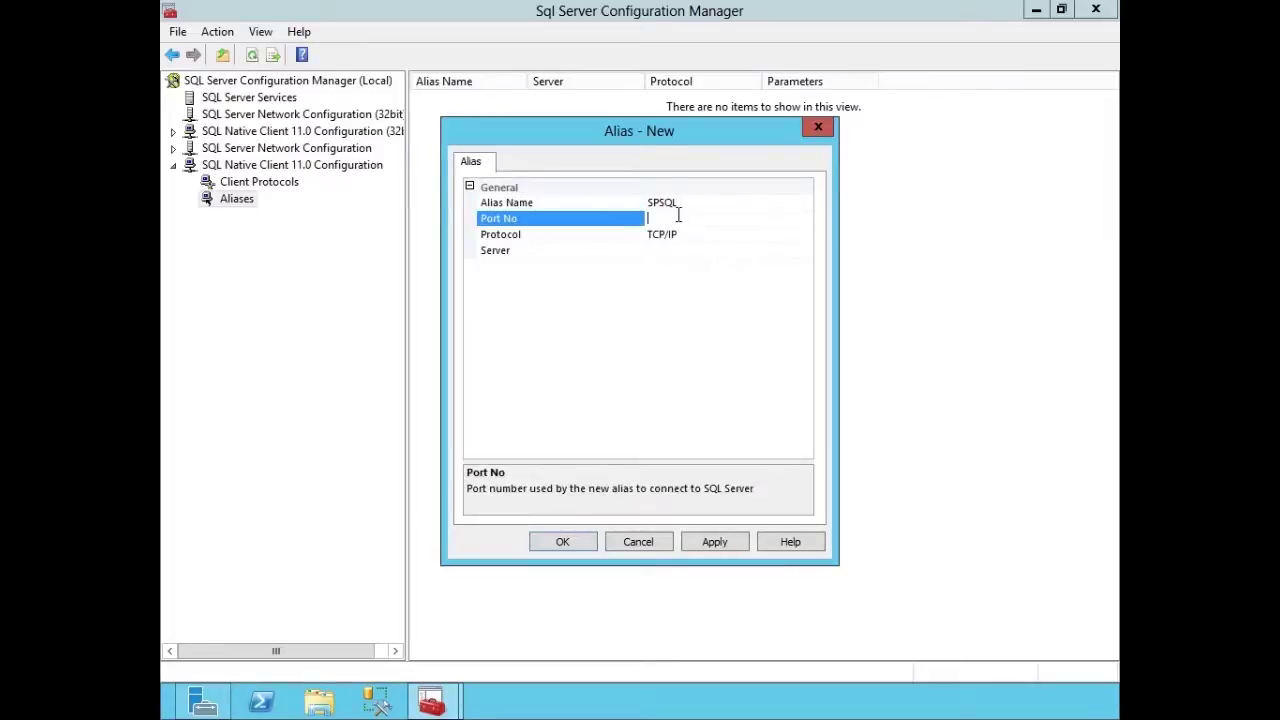
pyautogui.write('1433')
pyautogui.click(697, 252)
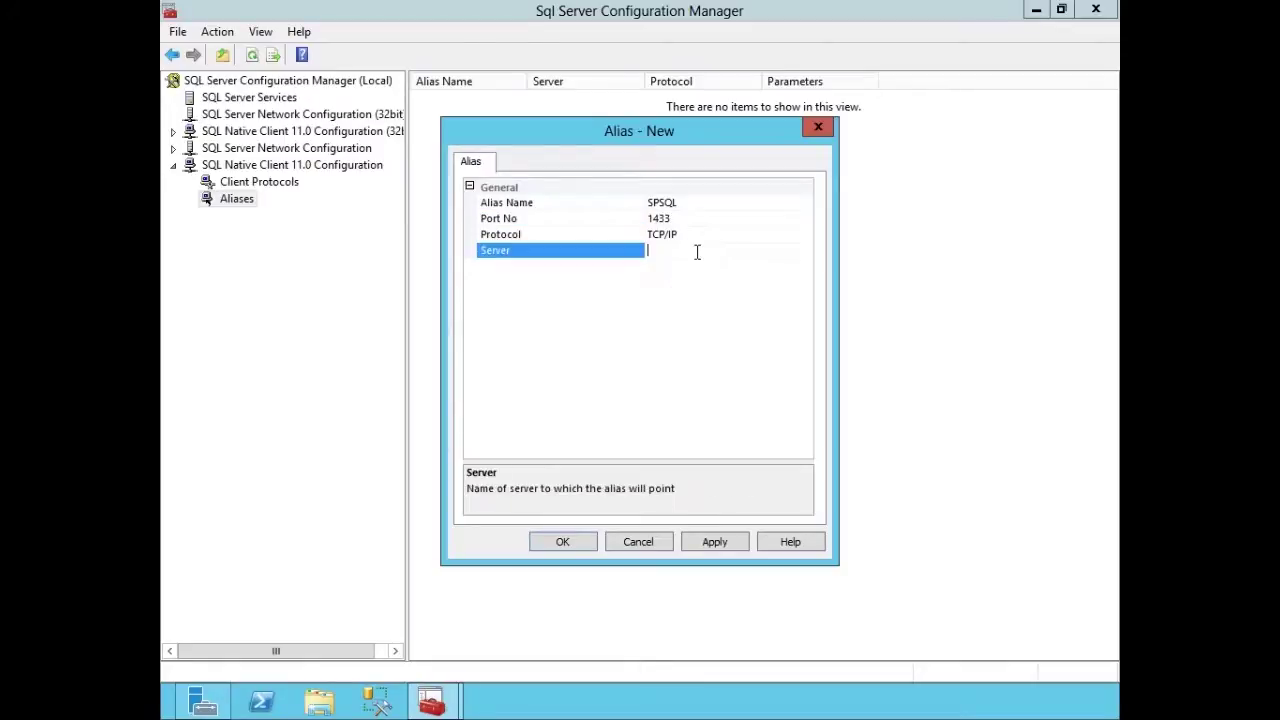
pyautogui.write('localhost')
pyautogui.click(720, 545)
pyautogui.click(566, 542)
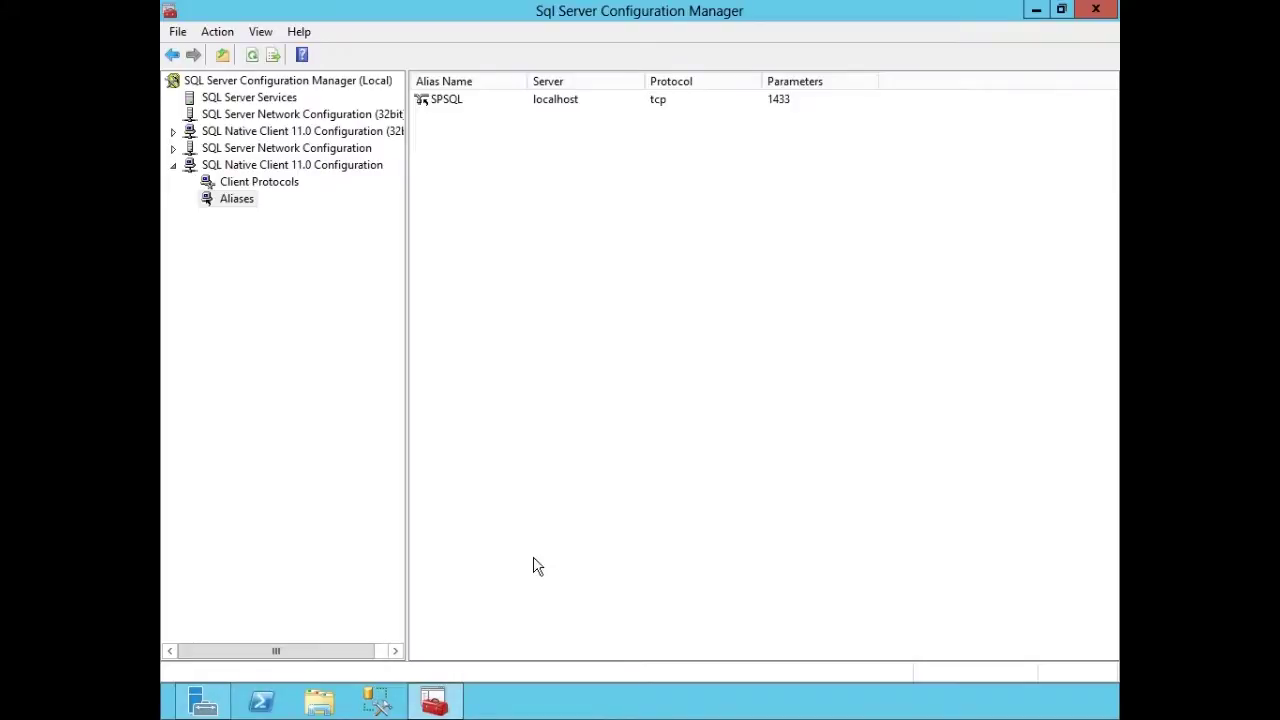
# - Open SQL Server Management Studio and try to connect to the spsql database engine with Windows Authentication
pyautogui.click(379, 706)
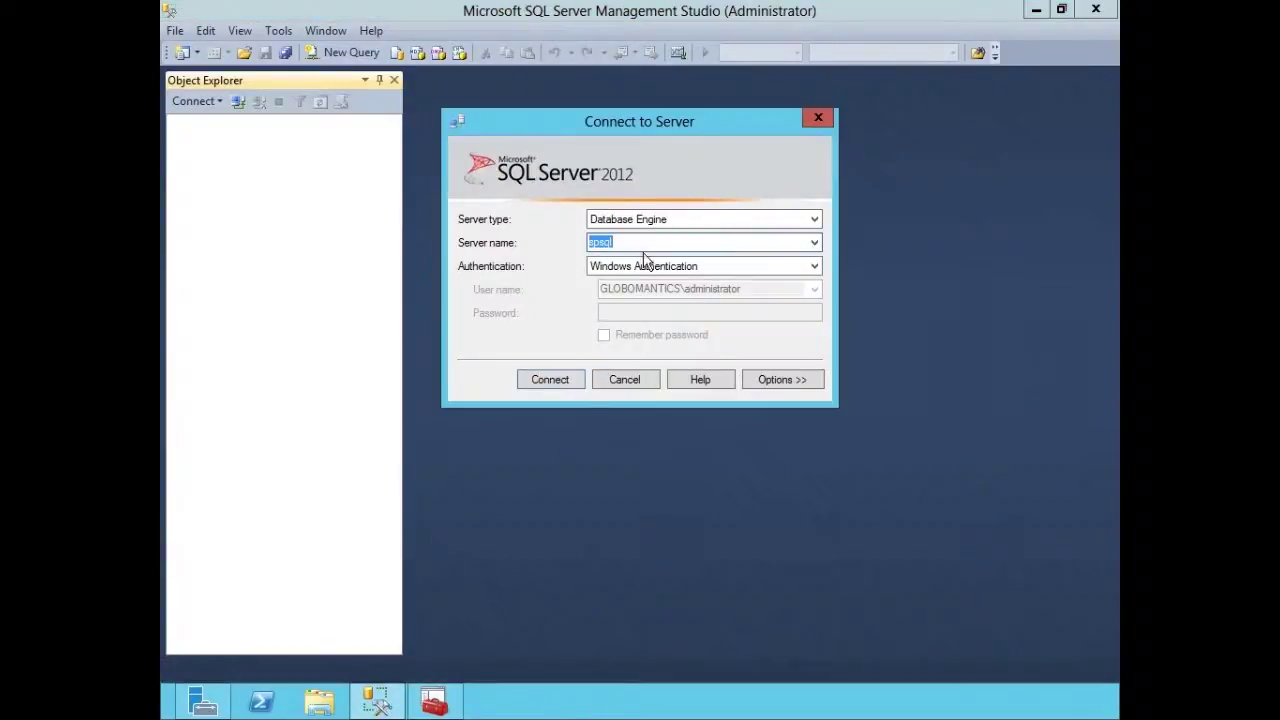
pyautogui.click(645, 242)
pyautogui.click(550, 380)
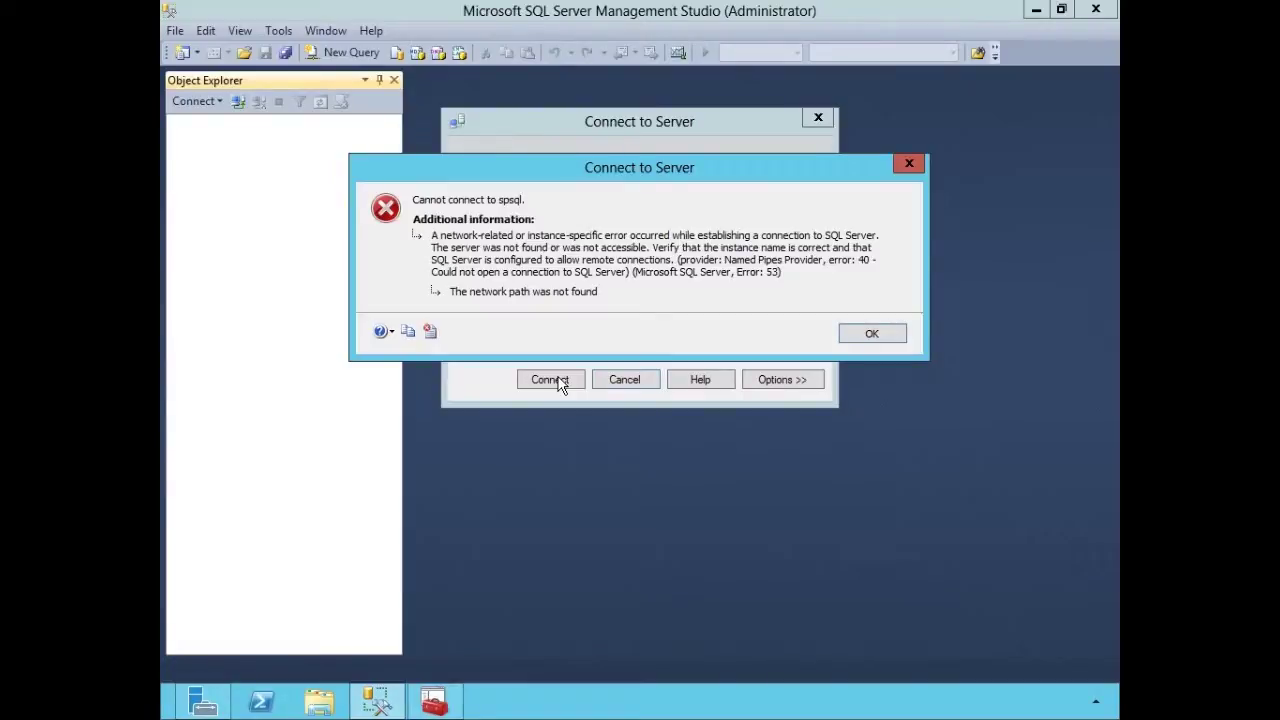
# - Back in SQL Server Configuration Manager, create the SPSQL alias under the 32-bit SQL Native Client 11.0 Configuration with port 1433, TCP/IP and server localhost
pyautogui.click(434, 702)
pyautogui.click(274, 97)
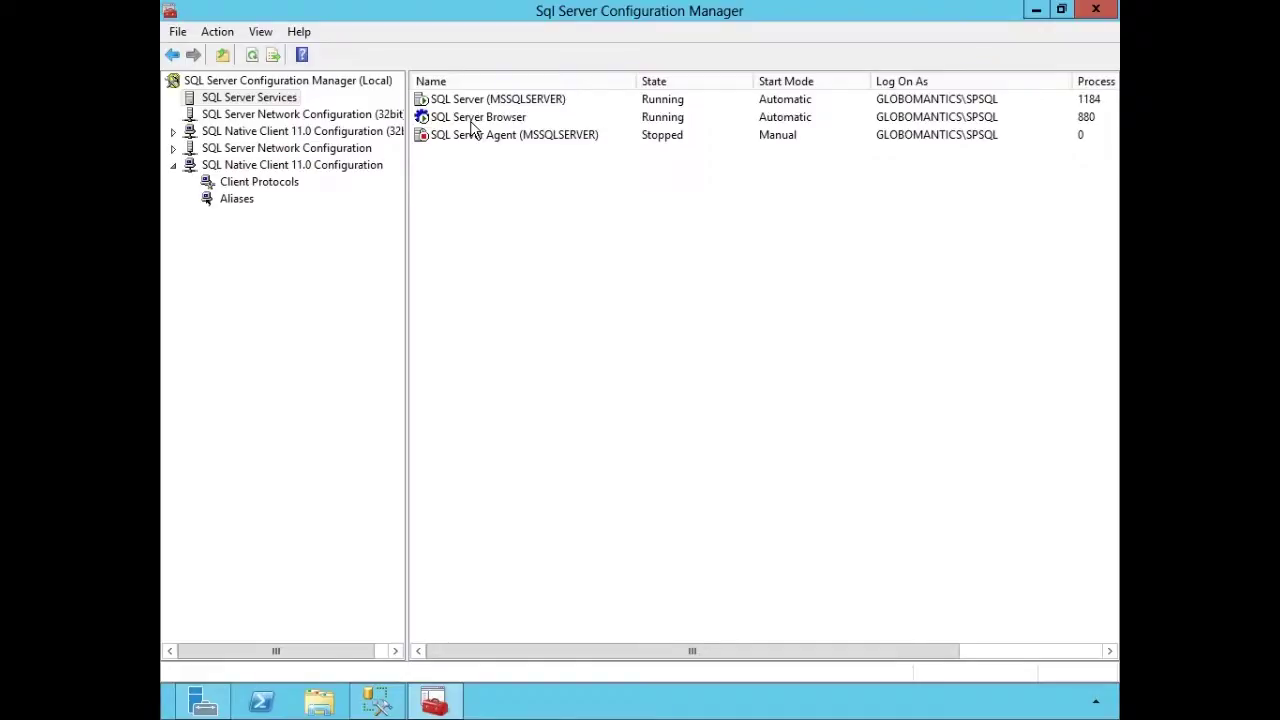
pyautogui.click(173, 132)
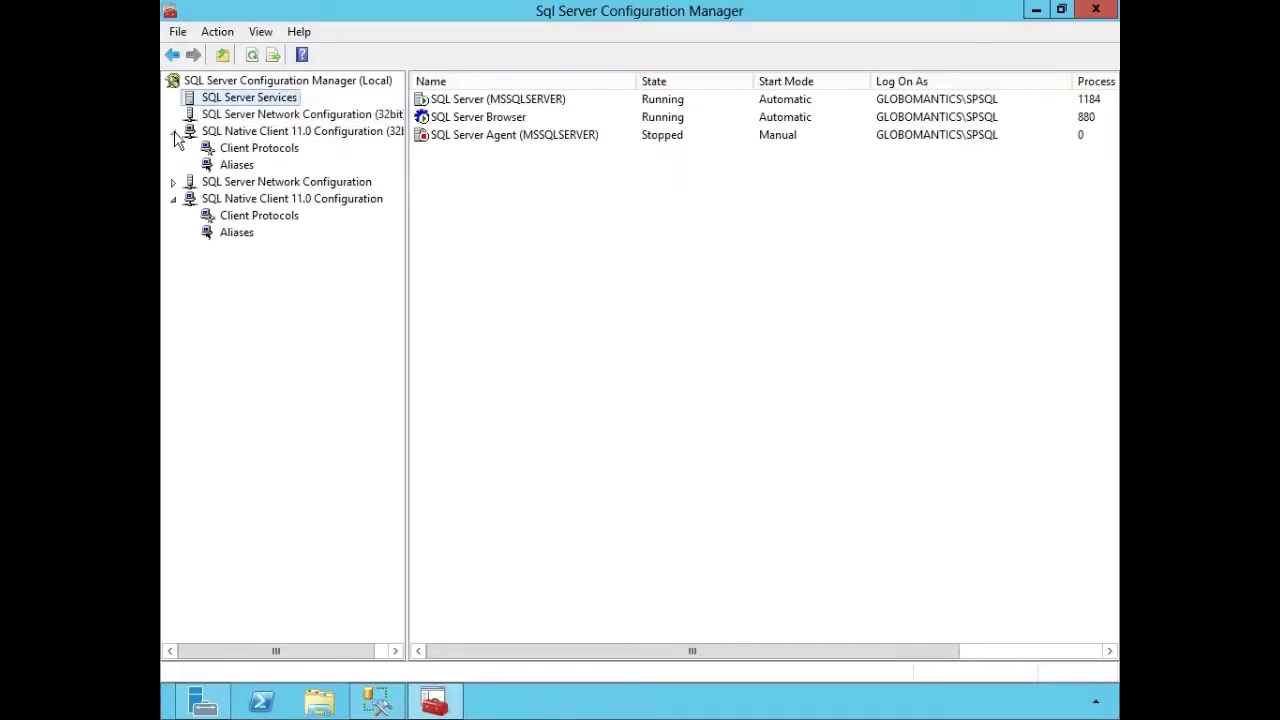
pyautogui.click(236, 167)
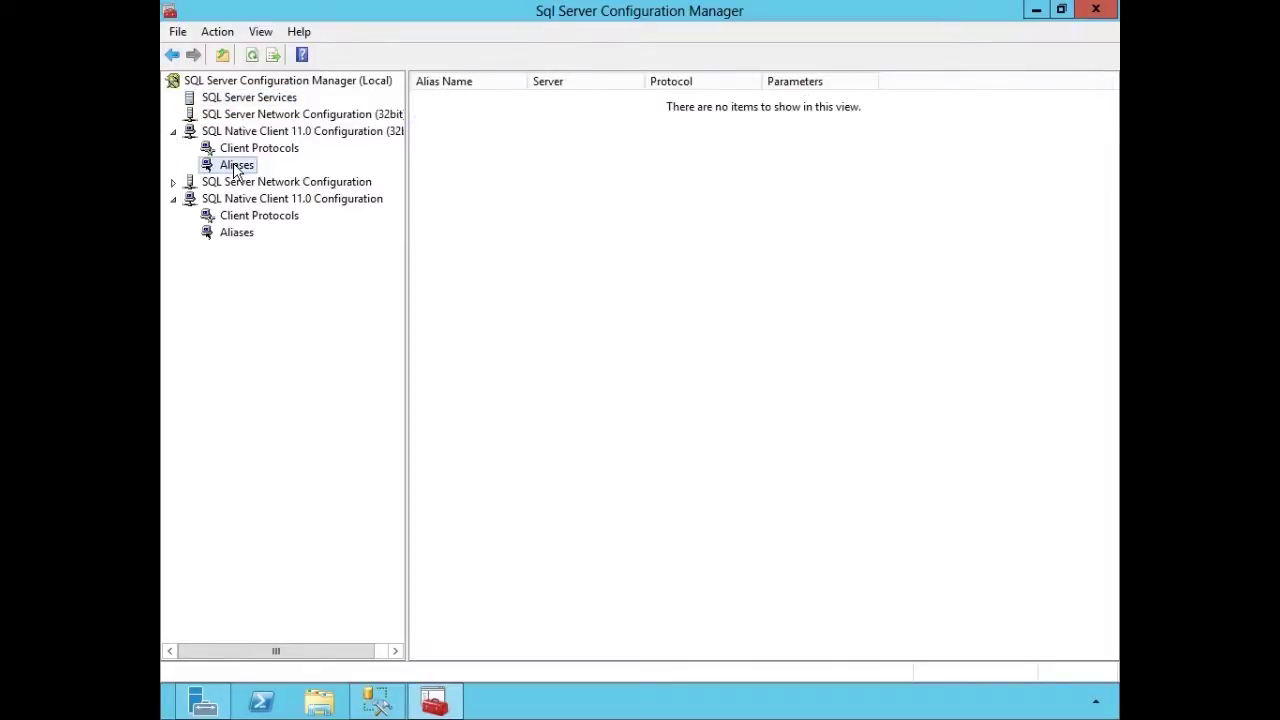
pyautogui.rightClick(236, 170)
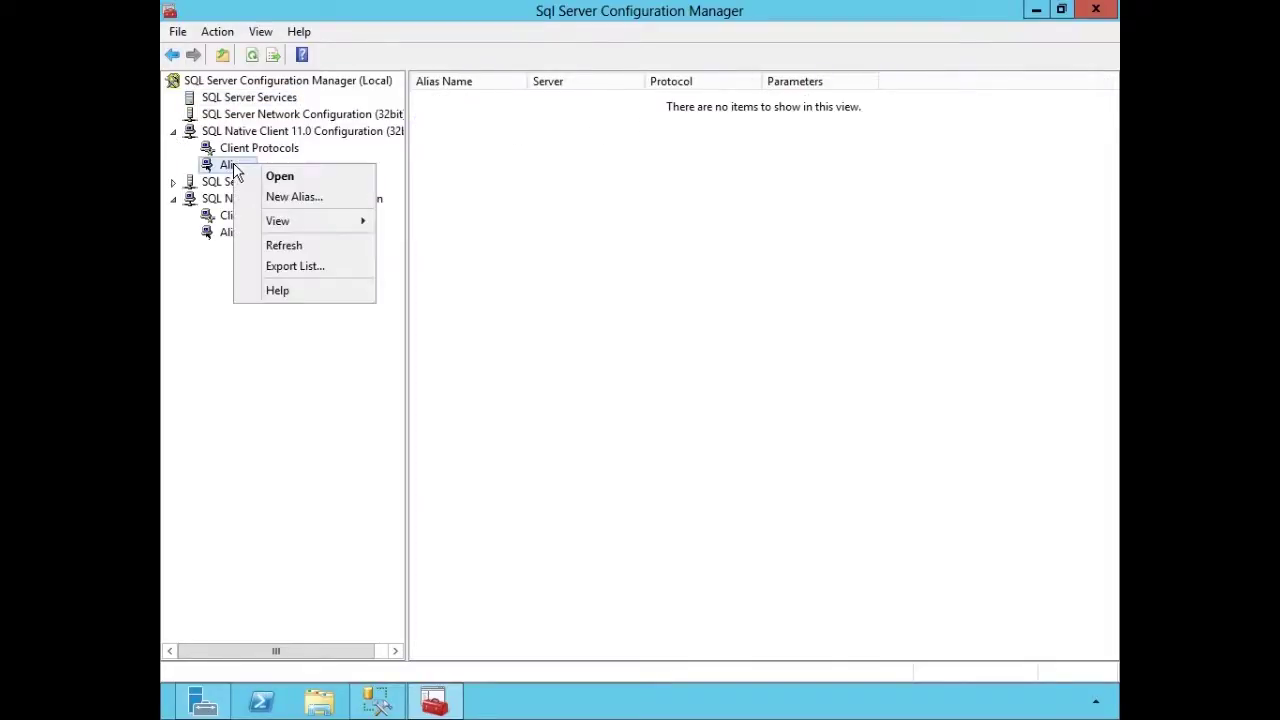
pyautogui.click(280, 197)
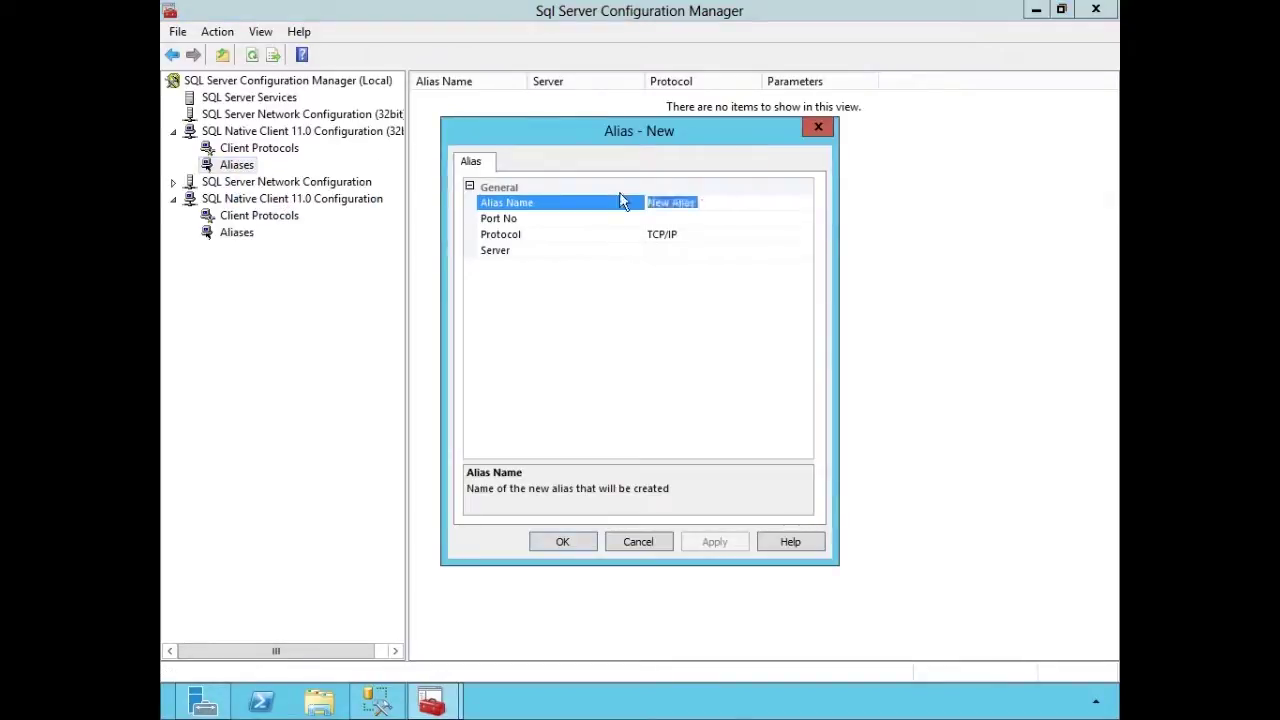
pyautogui.write('SPS')
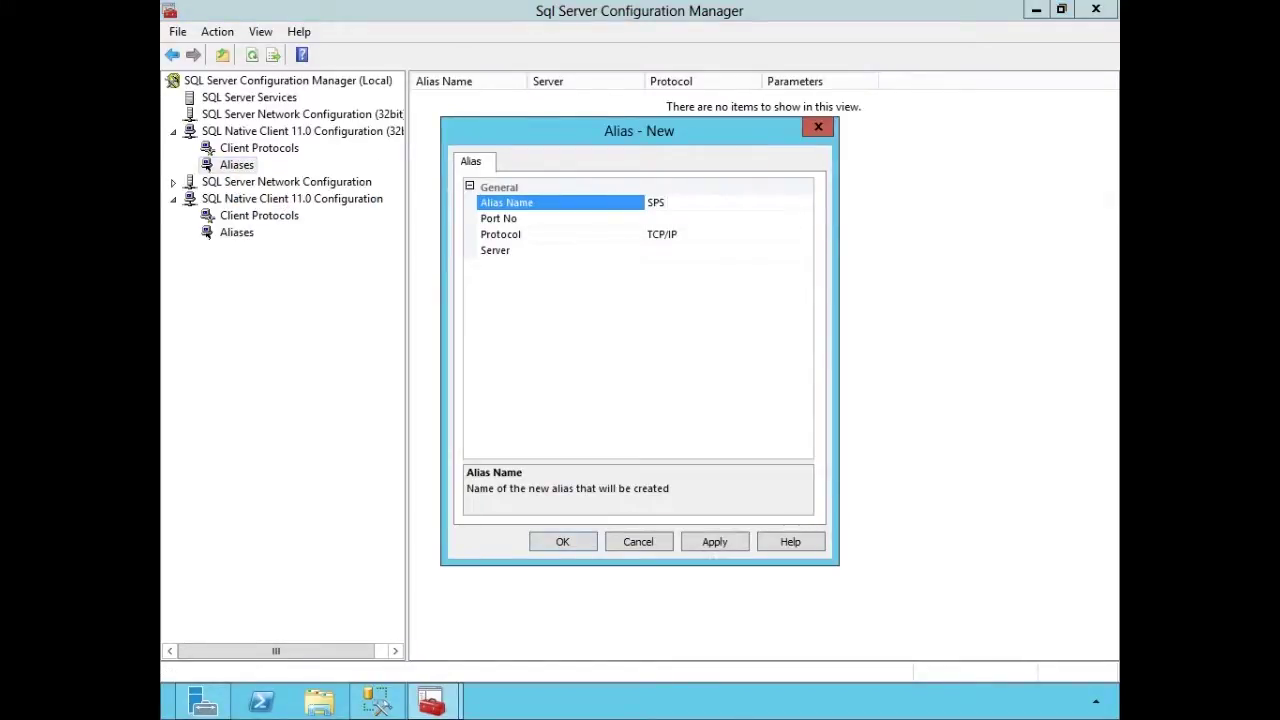
pyautogui.write('QL')
pyautogui.click(657, 218)
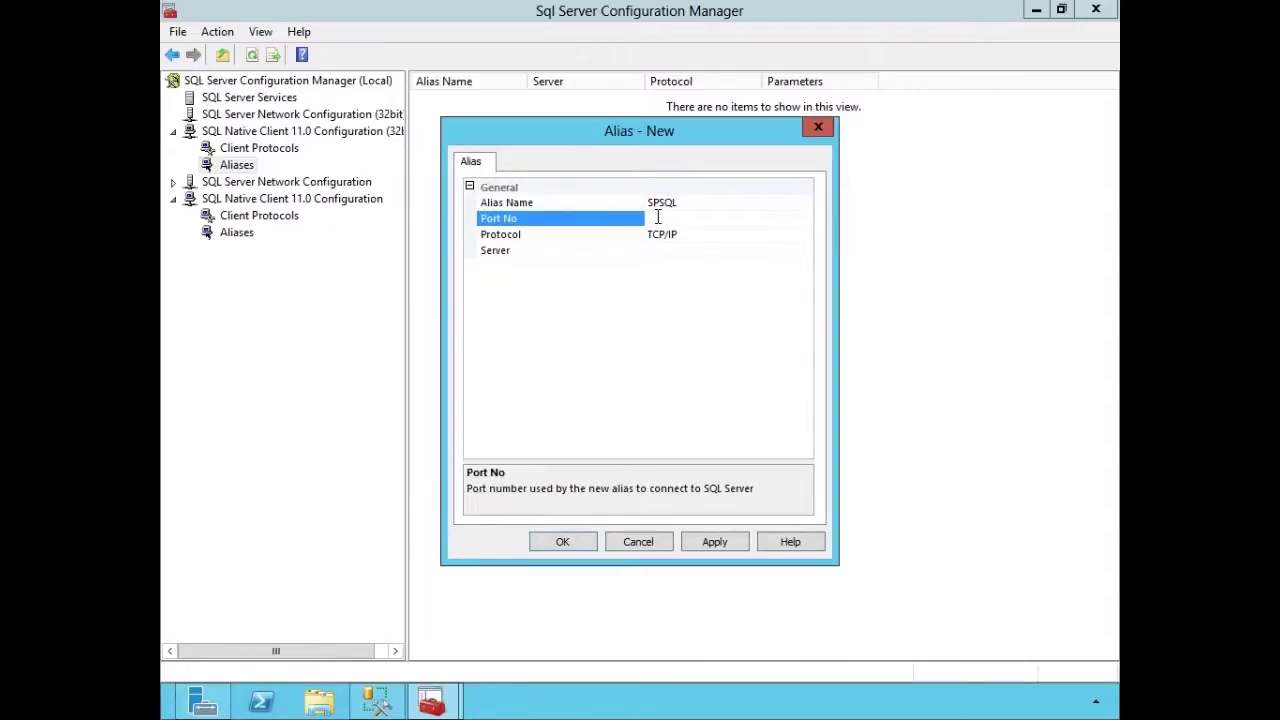
pyautogui.write('1433')
pyautogui.click(663, 252)
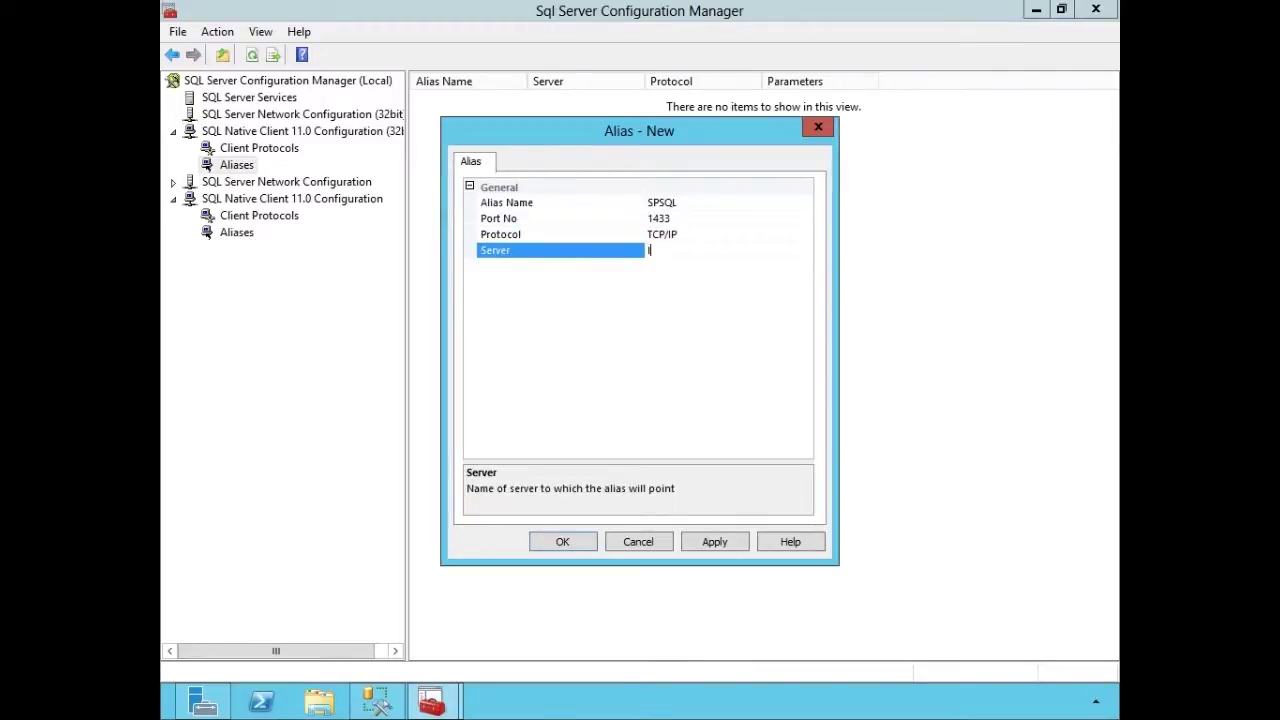
pyautogui.write('localhost')
pyautogui.click(717, 548)
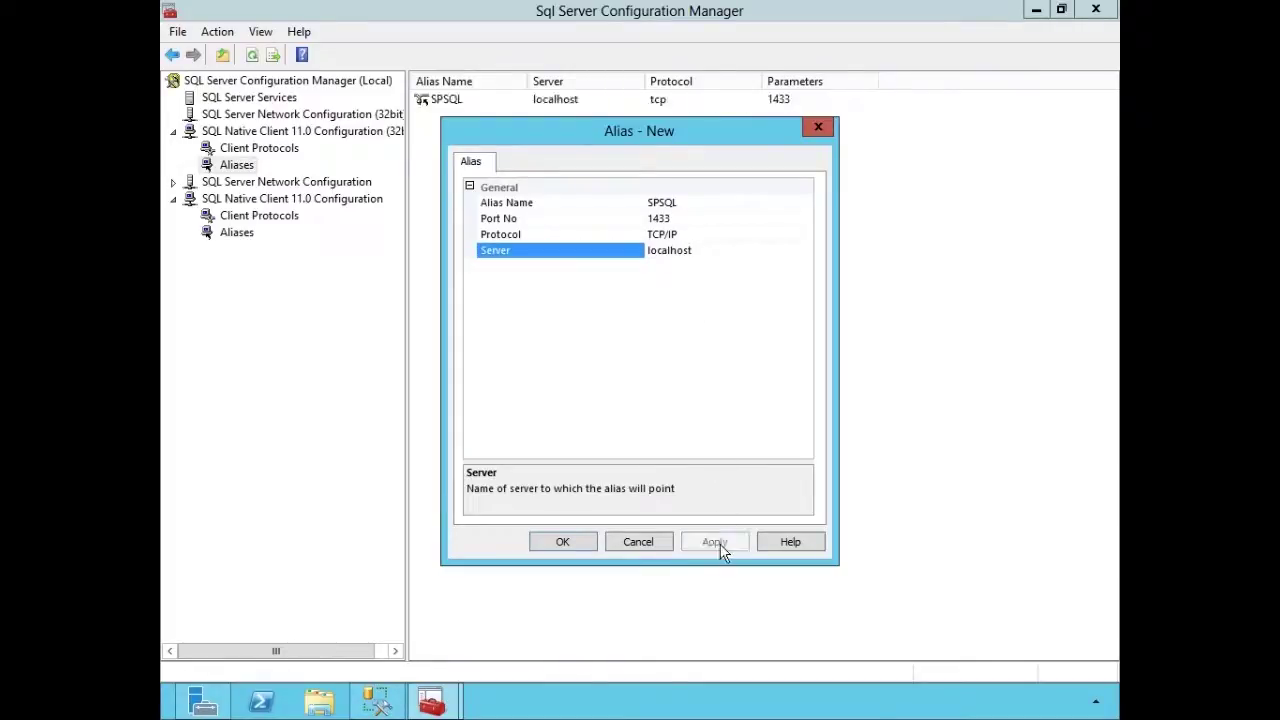
pyautogui.click(563, 542)
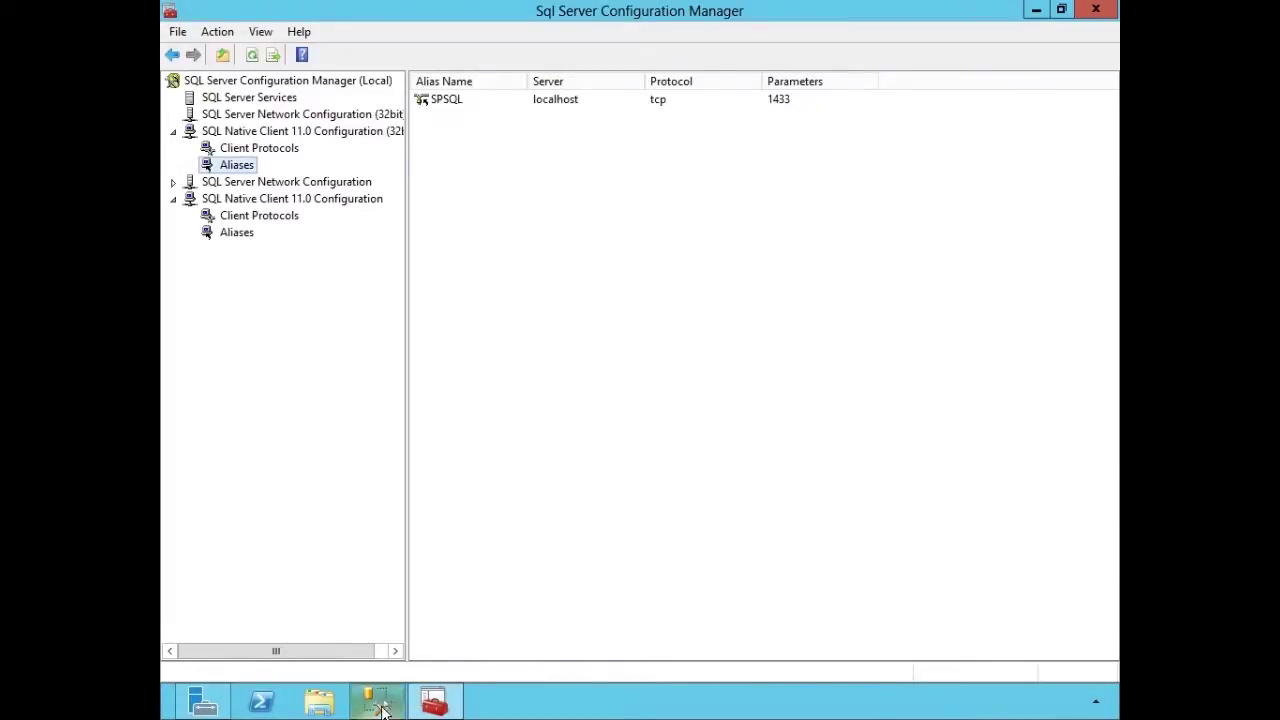
# - Return to SQL Server Management Studio, dismiss the connection error and connect to spsql with Windows Authentication
pyautogui.moveTo(376, 700)
pyautogui.click(418, 612)
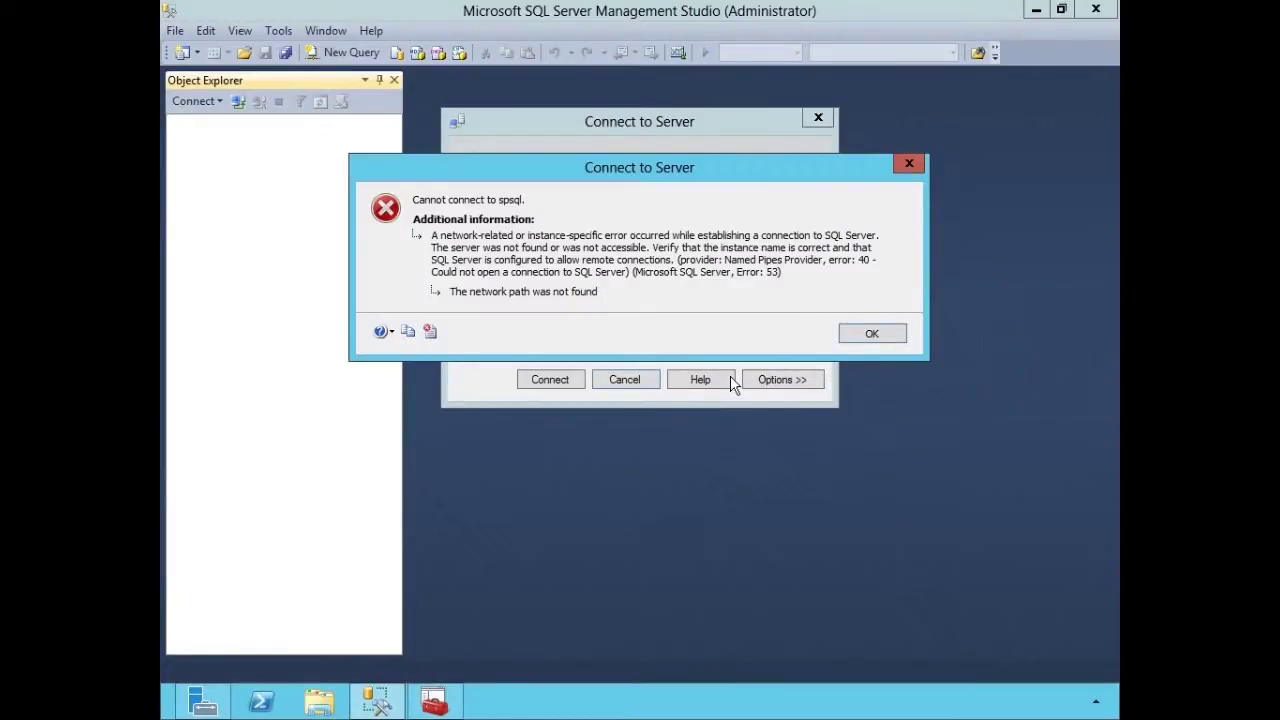
pyautogui.click(888, 336)
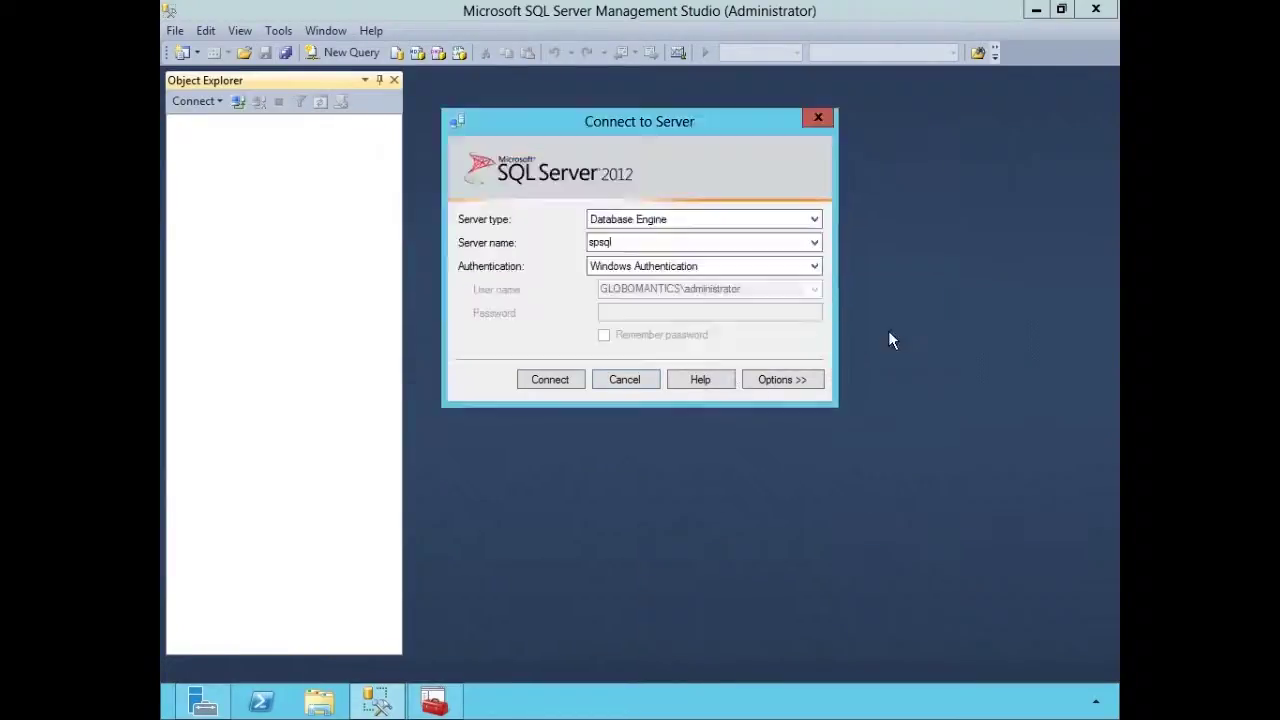
pyautogui.click(549, 380)
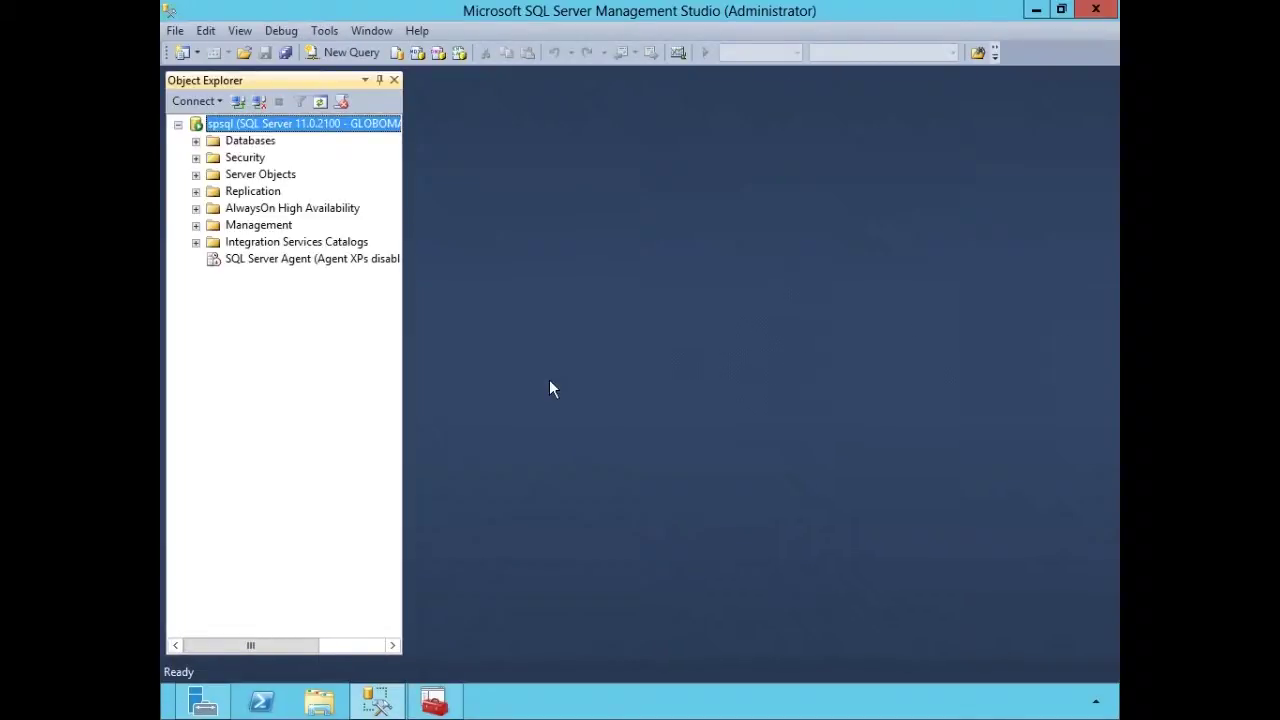
# - Examine the list of databases on the spsql server and close SQL Server Management Studio
pyautogui.click(196, 141)
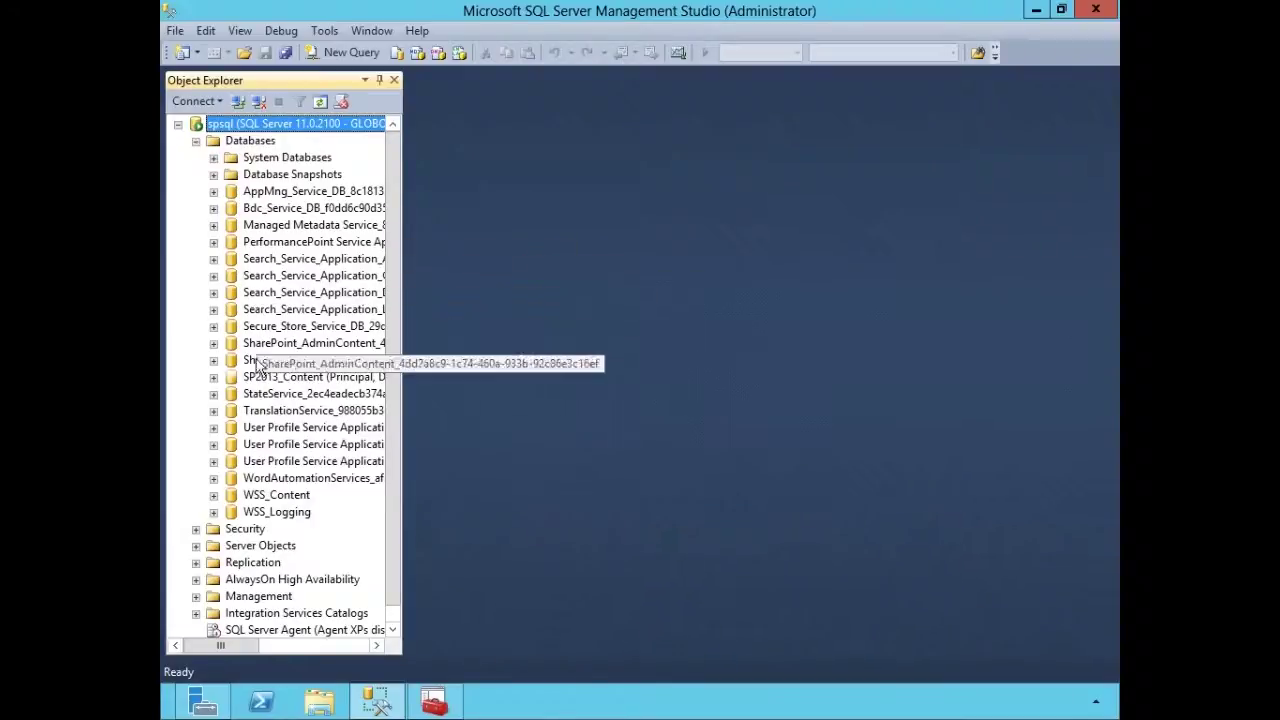
pyautogui.click(196, 141)
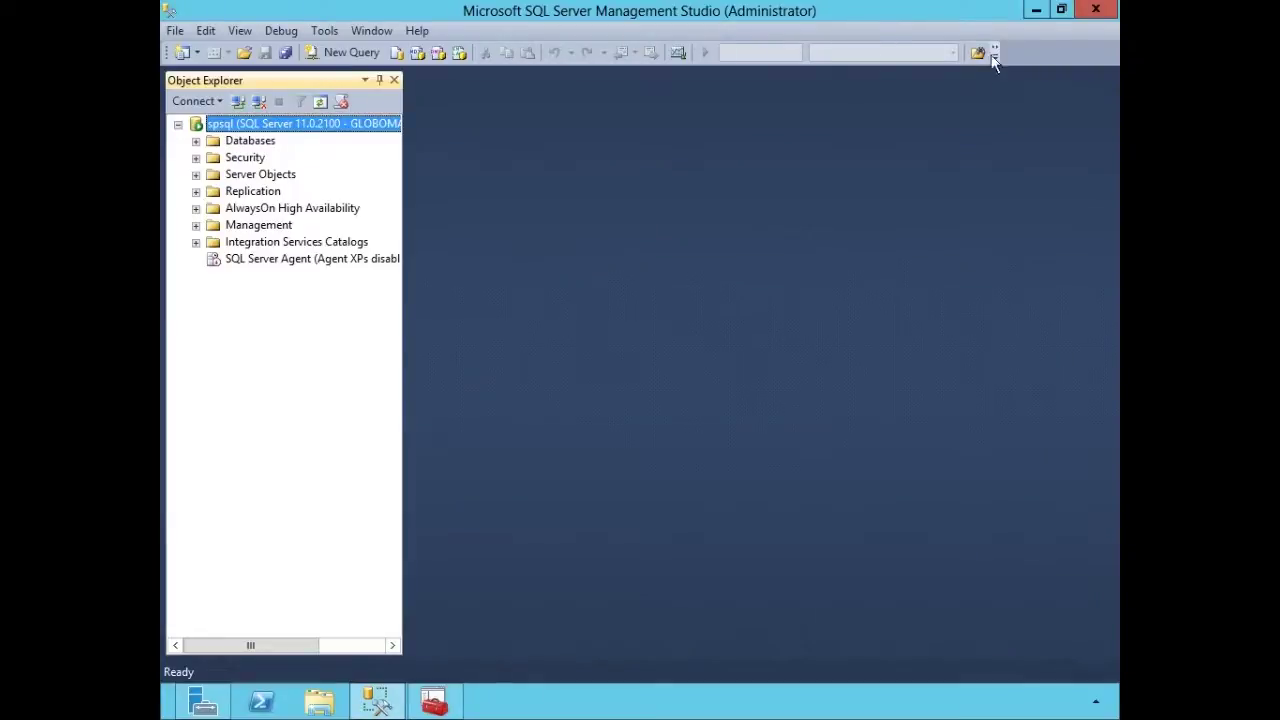
pyautogui.click(1094, 10)
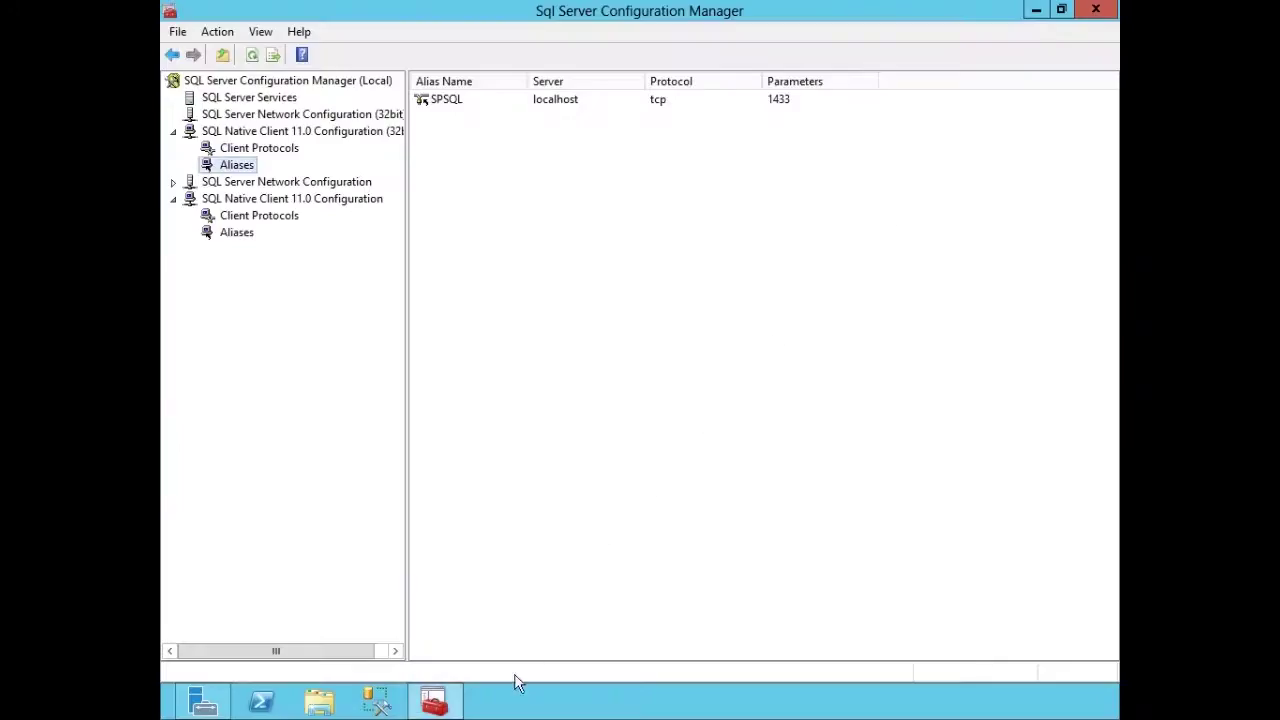
# - Close SQL Server Configuration Manager, switch to DNS Manager on DC1 and open the Globomantics.com forward lookup zone
pyautogui.click(1096, 10)
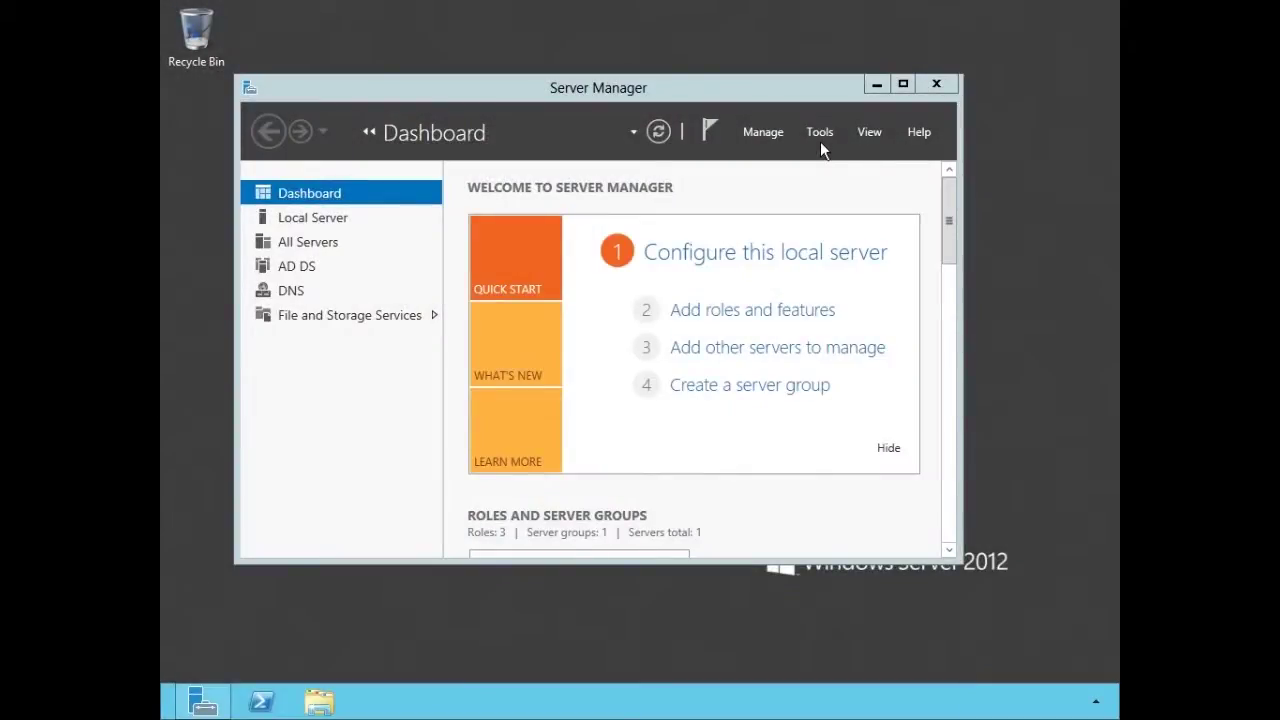
pyautogui.click(828, 132)
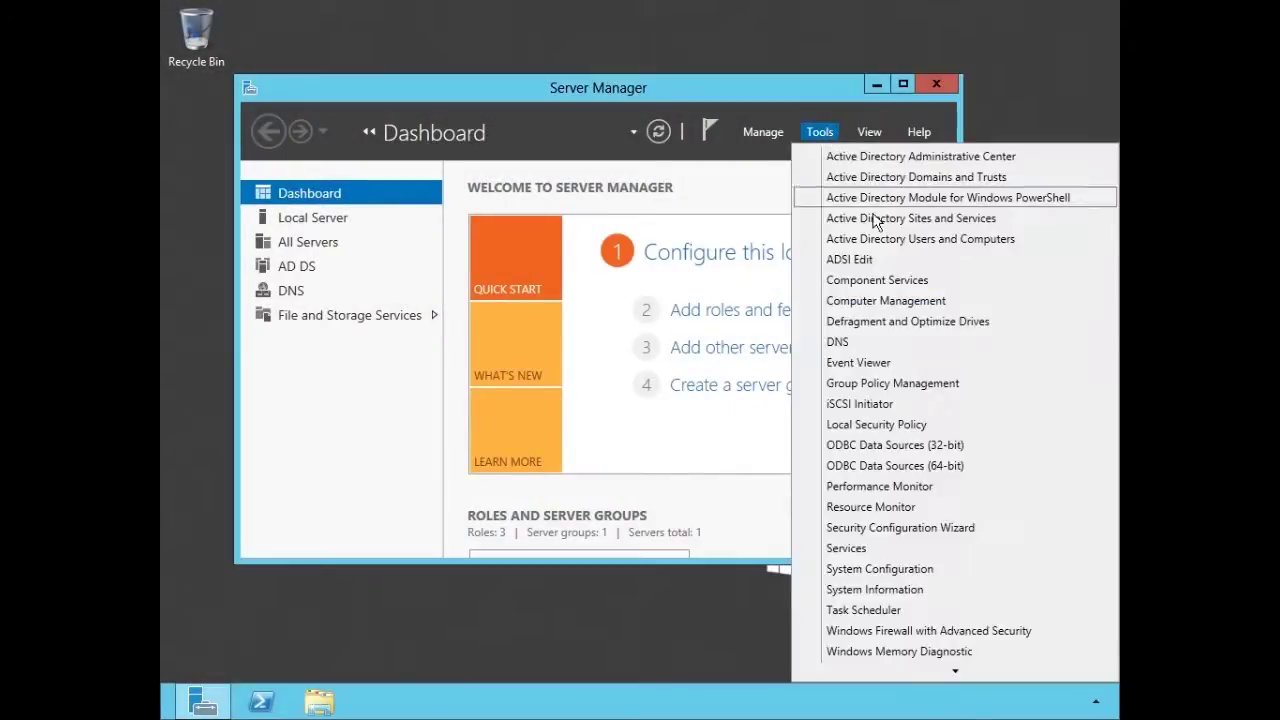
pyautogui.click(853, 343)
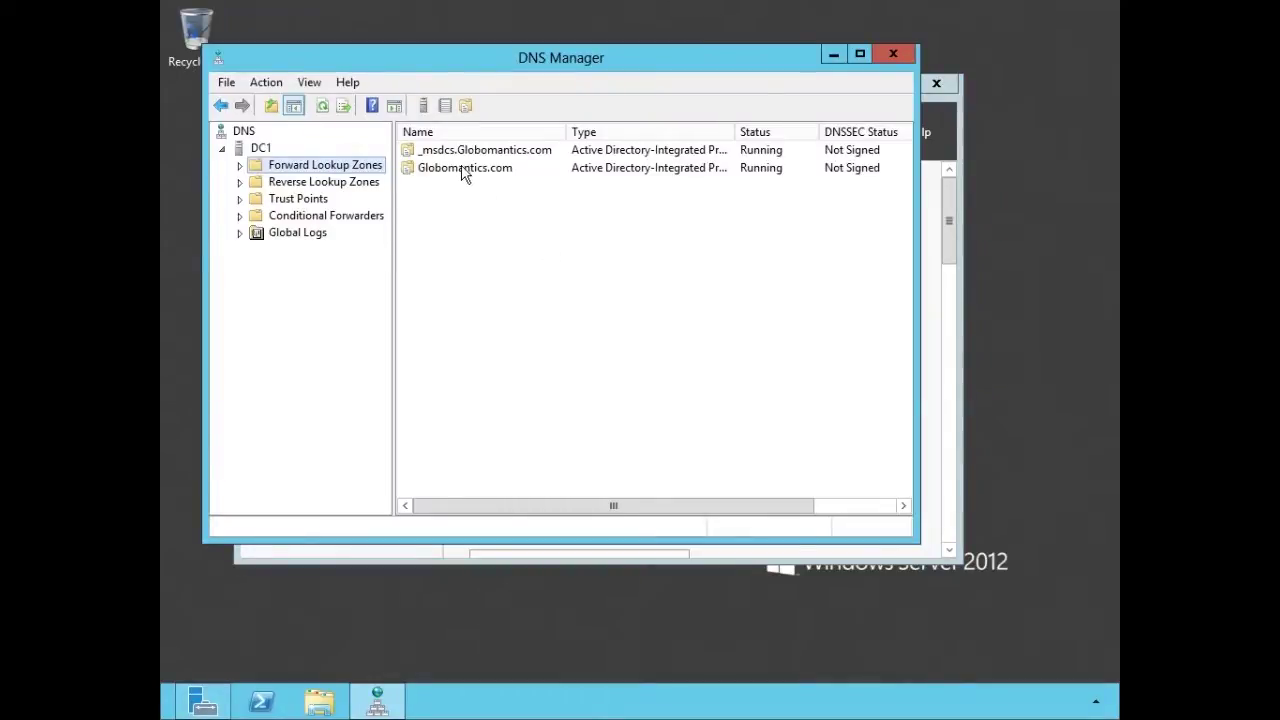
pyautogui.click(240, 166)
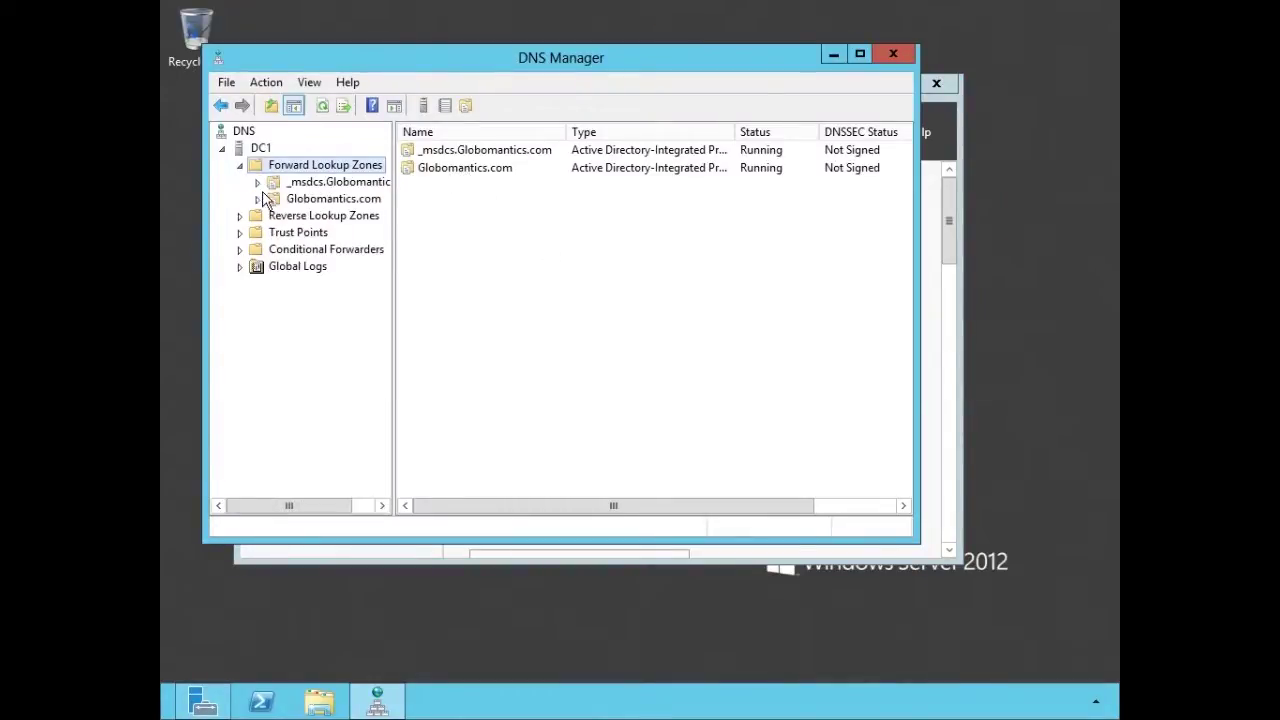
pyautogui.click(290, 202)
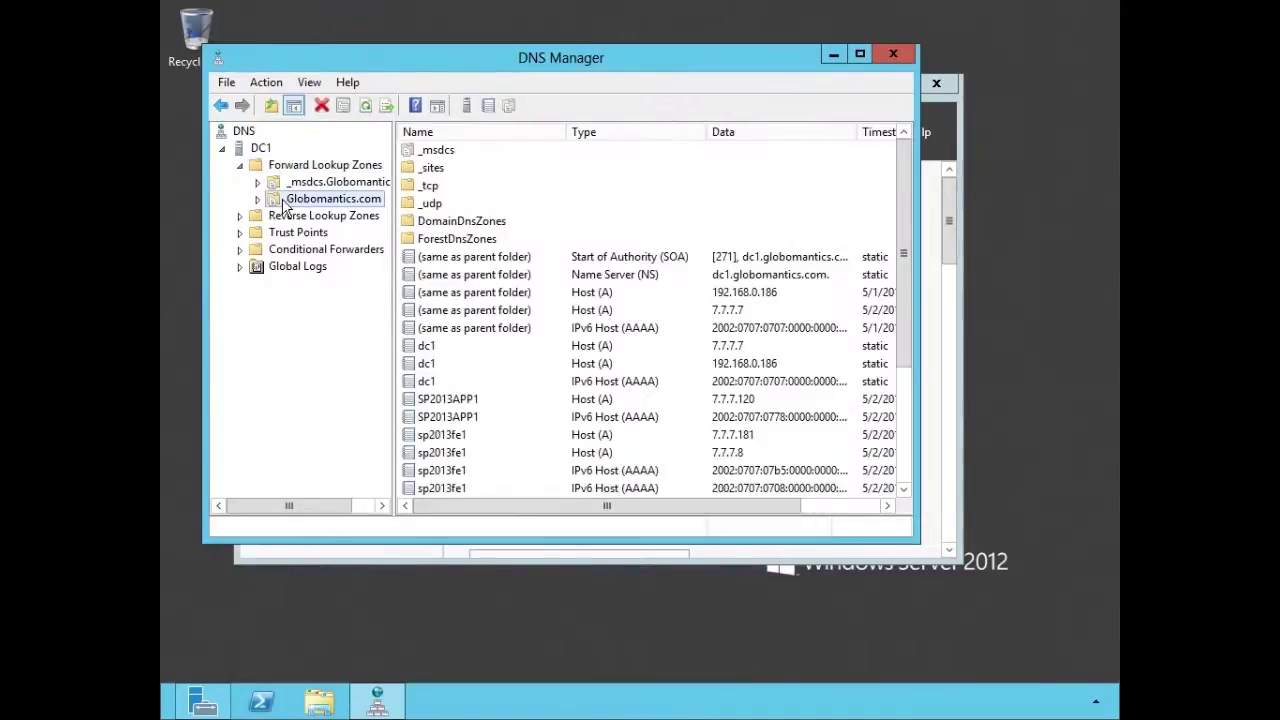
pyautogui.click(258, 200)
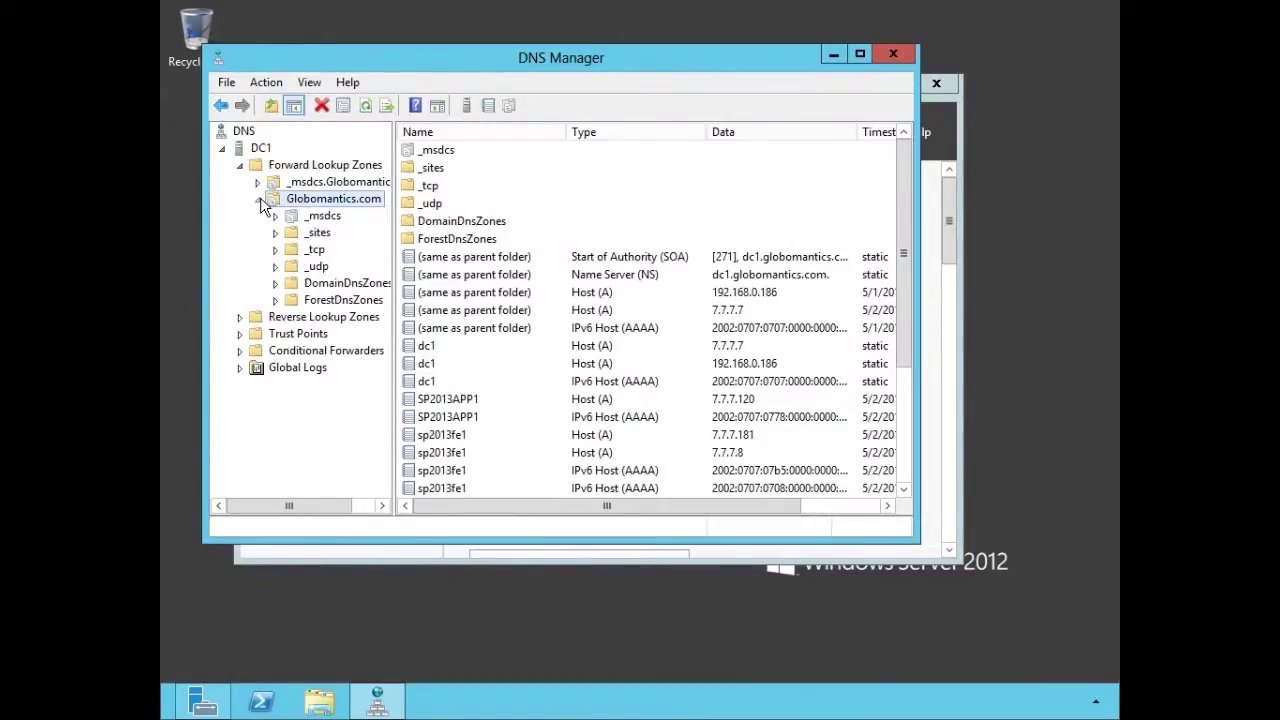
pyautogui.click(258, 200)
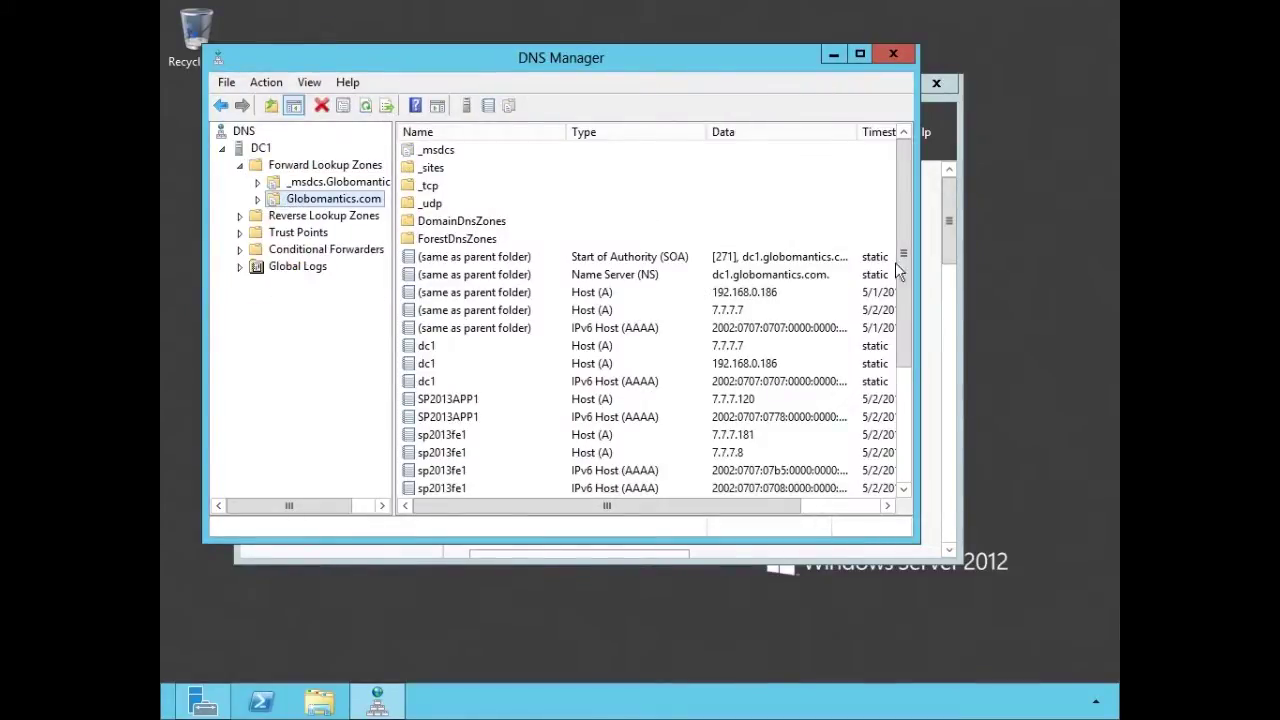
# - Look up the SQL1 host record and add a host record named spsql with IP address 7.7.7.15 to the Globomantics.com zone
pyautogui.moveTo(905, 261); pyautogui.dragTo(906, 333)
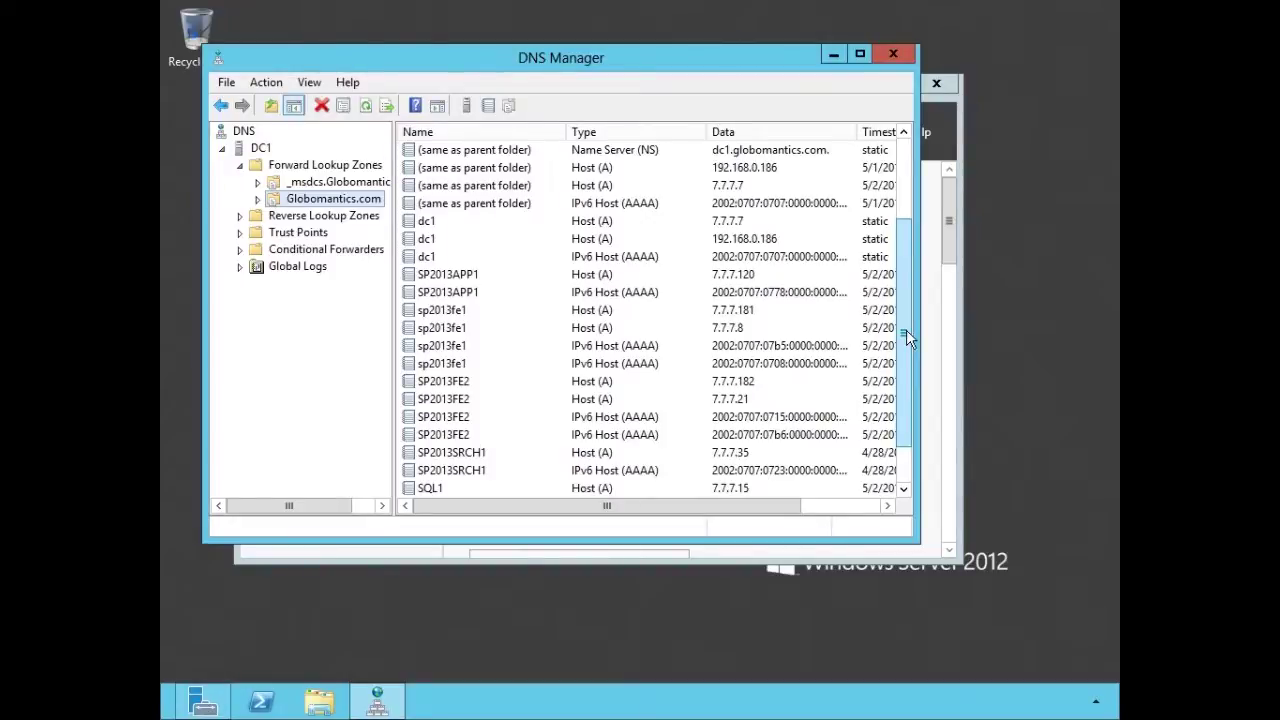
pyautogui.moveTo(906, 329); pyautogui.dragTo(904, 367)
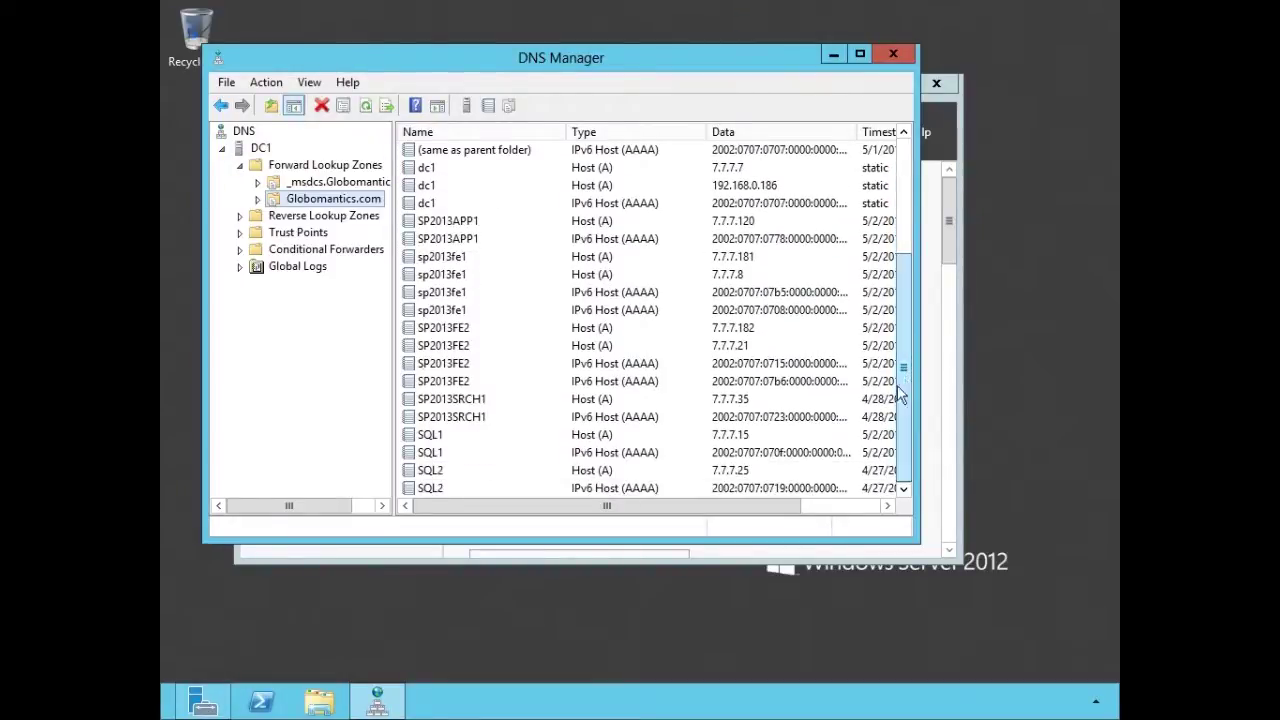
pyautogui.click(778, 434)
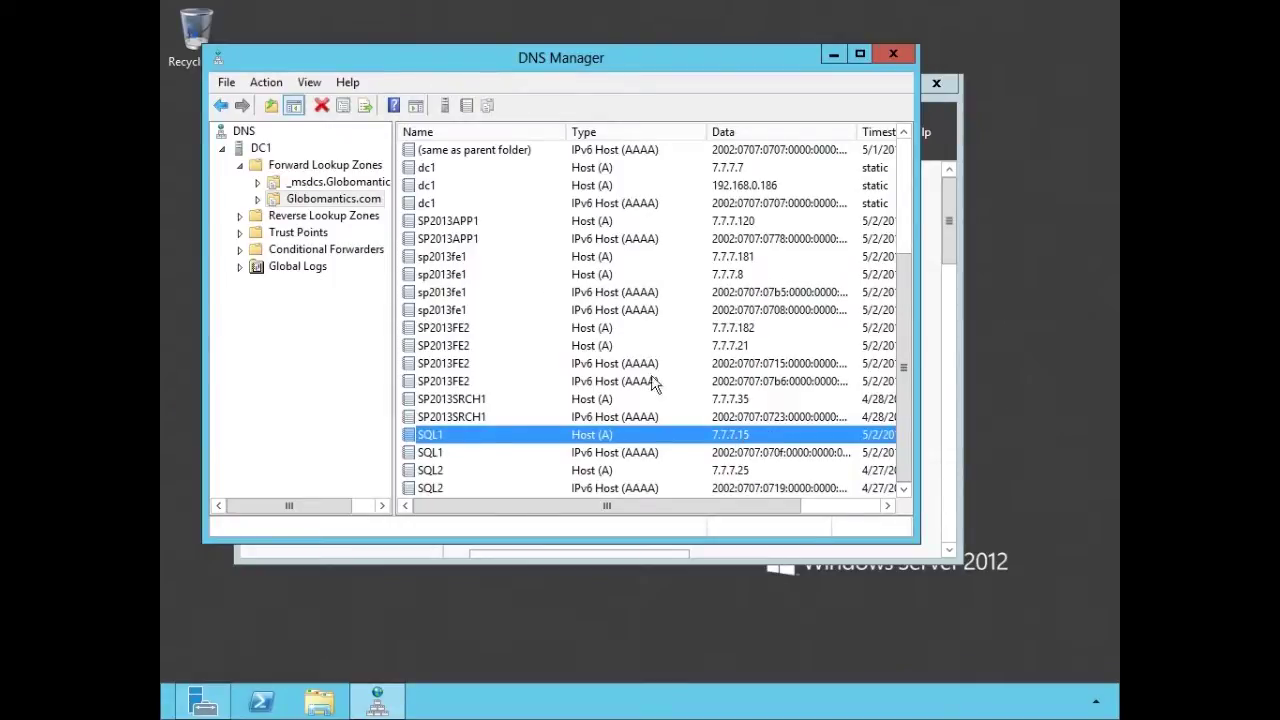
pyautogui.rightClick(349, 204)
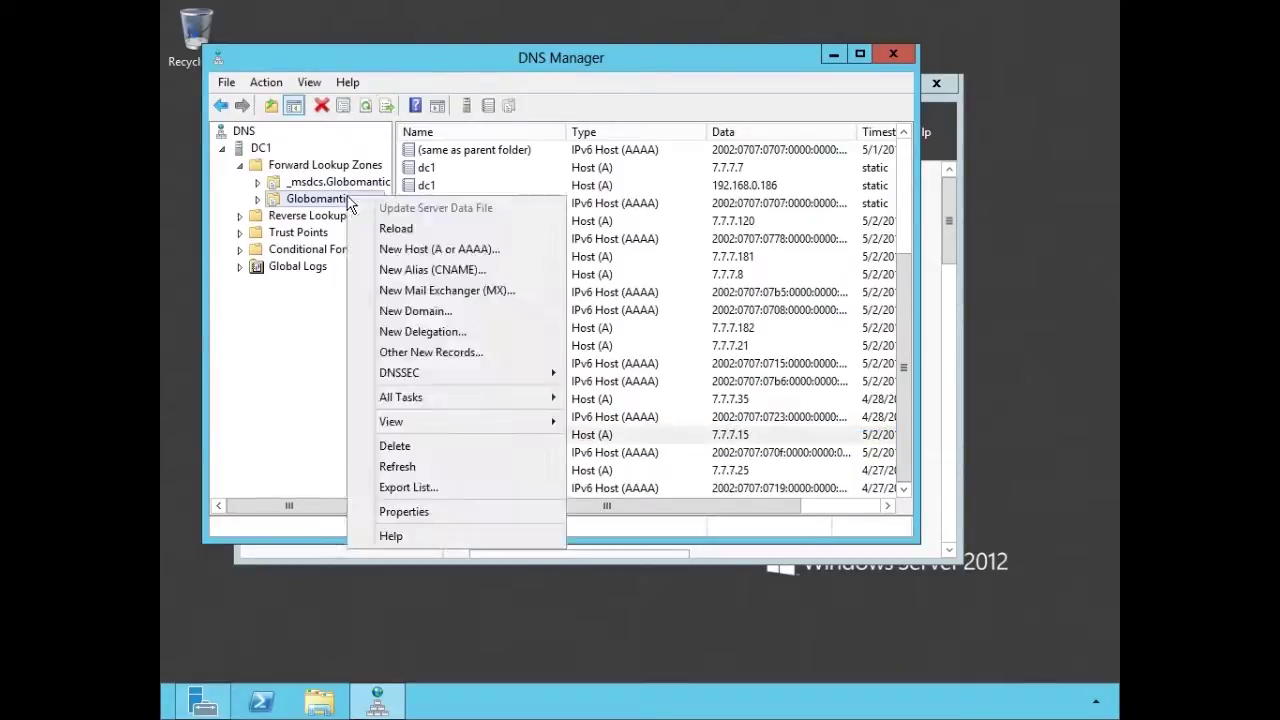
pyautogui.click(398, 252)
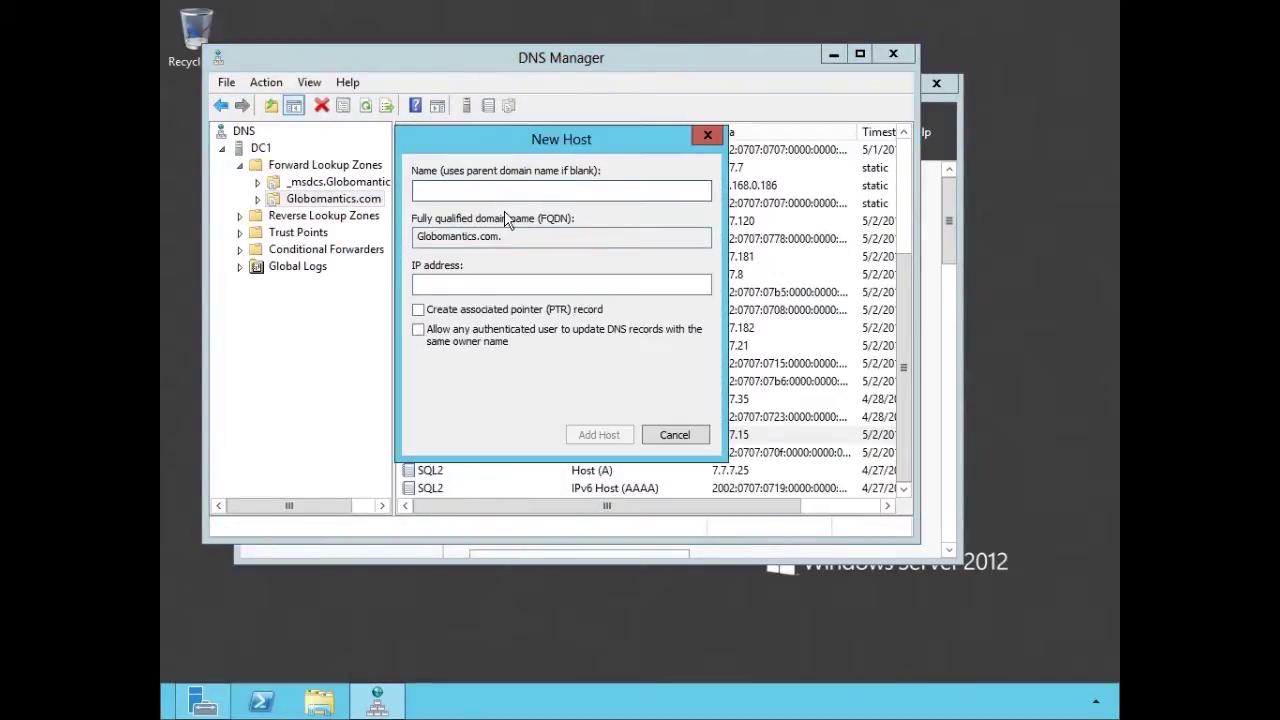
pyautogui.write('spsql')
pyautogui.click(543, 285)
pyautogui.write('7.7.7.15')
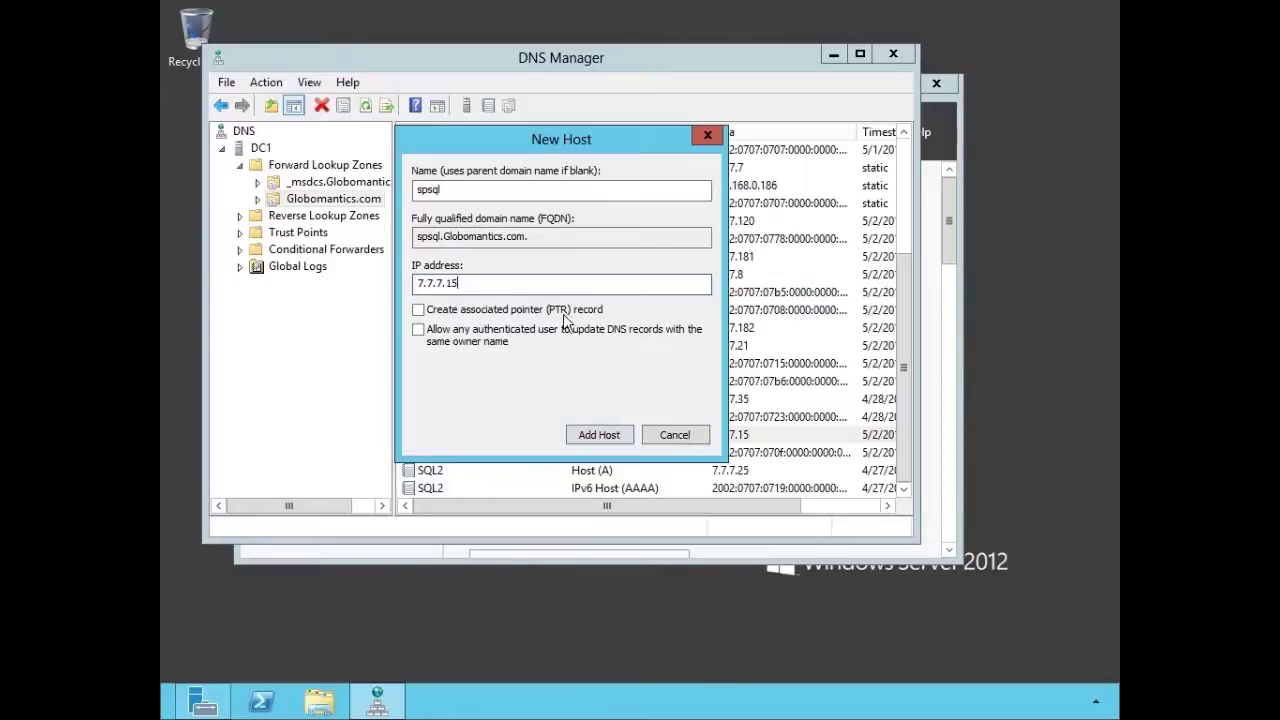
pyautogui.click(600, 433)
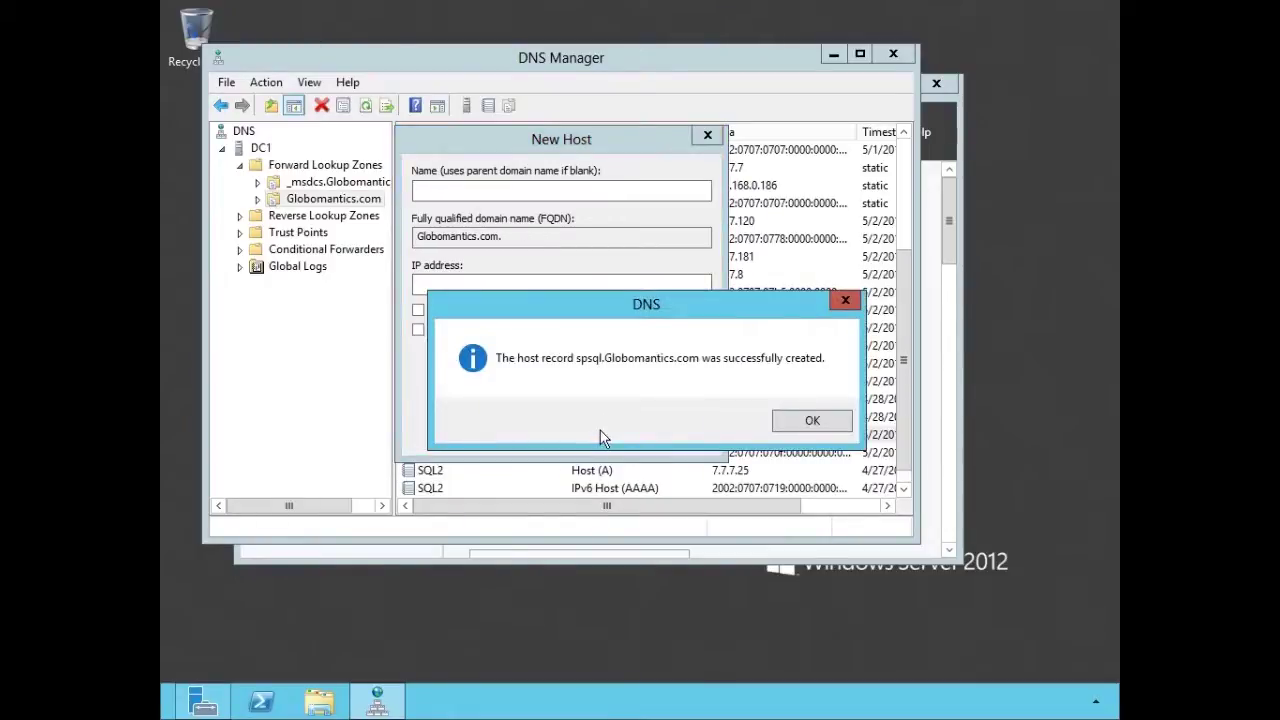
pyautogui.click(810, 424)
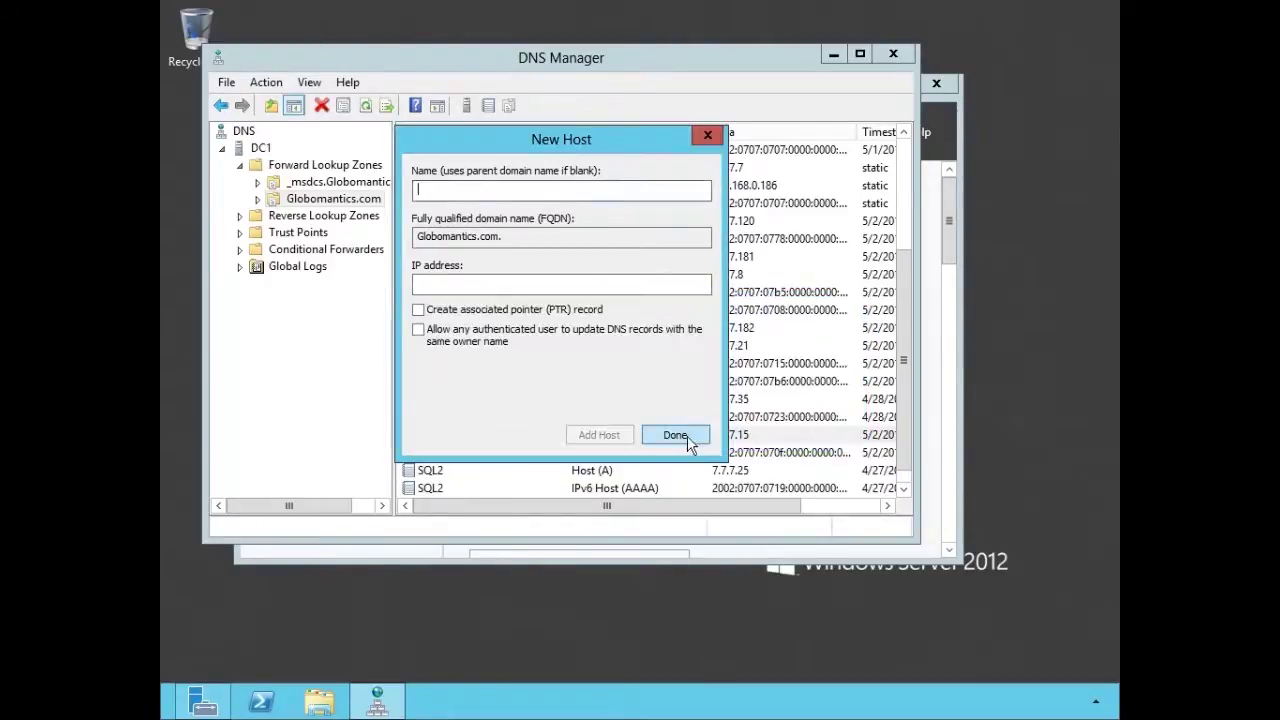
pyautogui.click(708, 136)
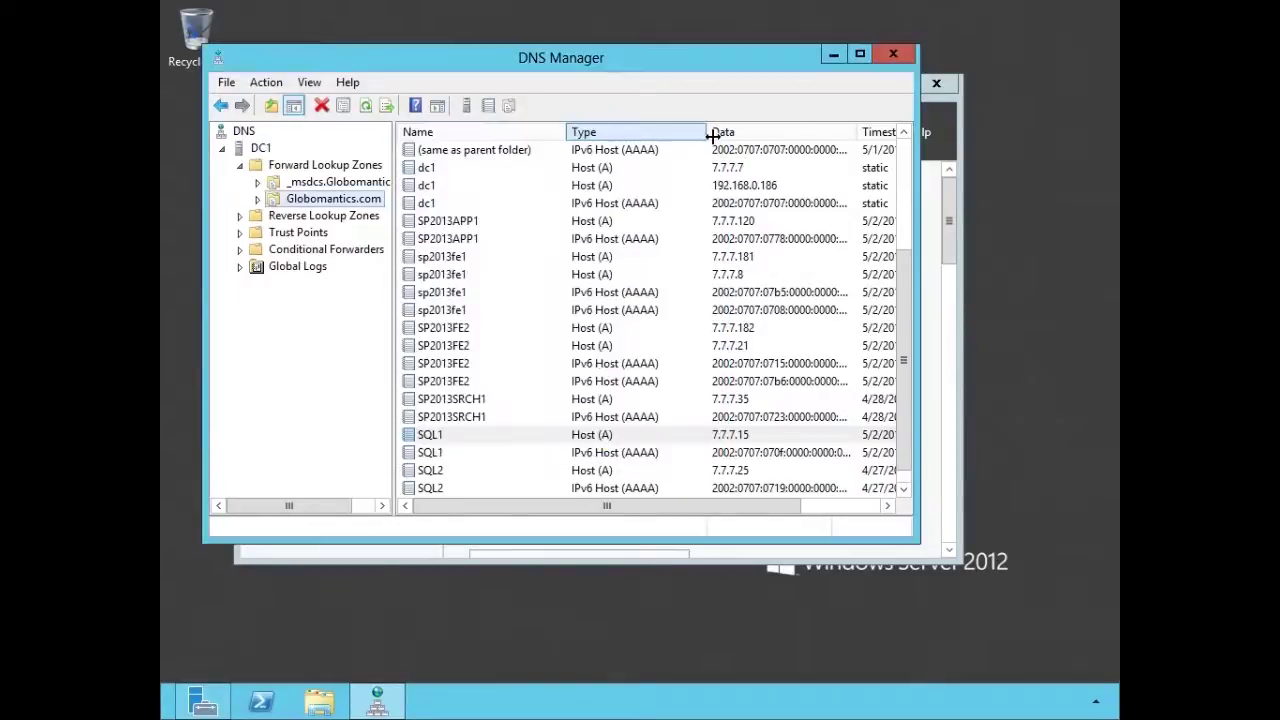
pyautogui.scroll(-1, 903, 353)
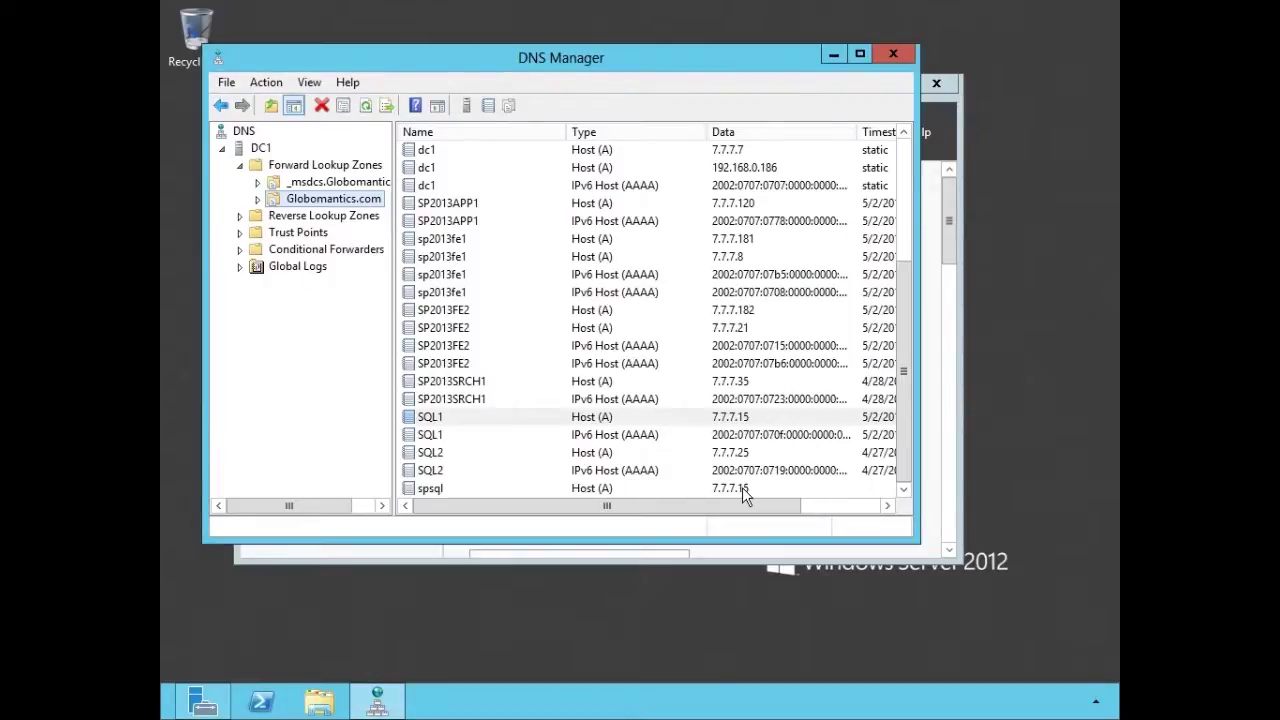
# - Add a host record named Intranet with IP address 7.7.7.77 to the Globomantics.com zone and close DNS Manager
pyautogui.rightClick(338, 205)
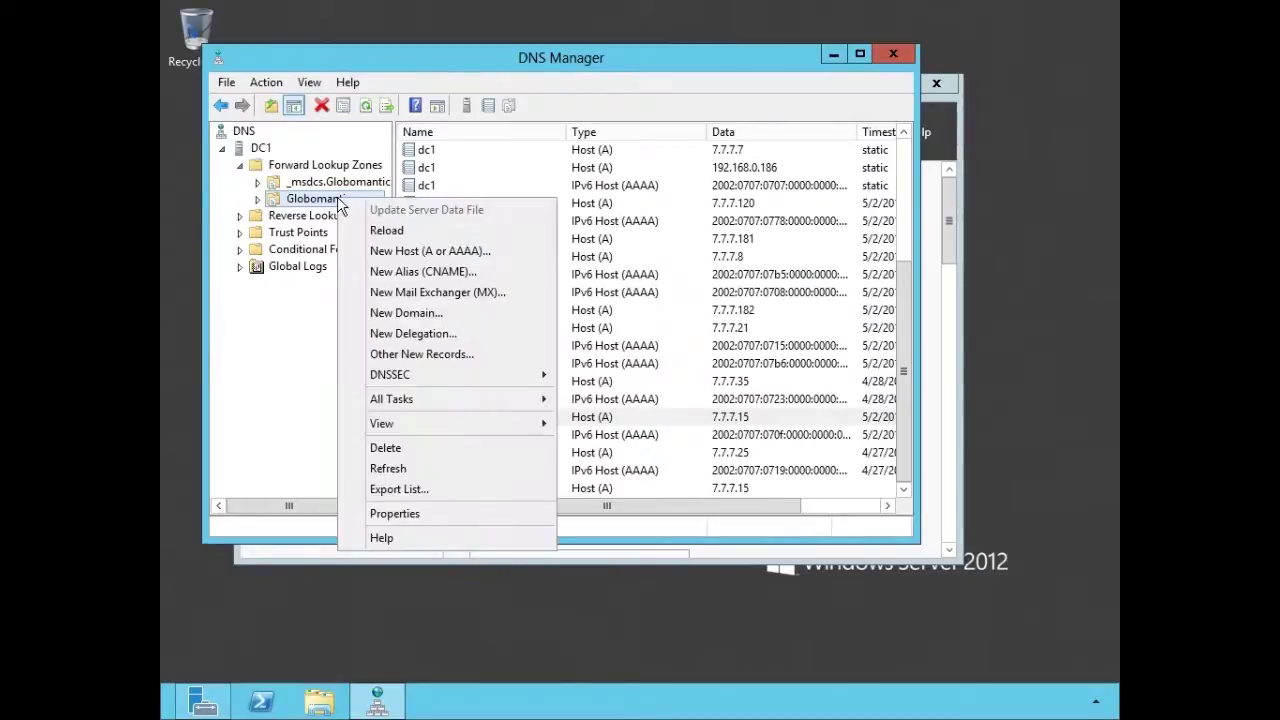
pyautogui.click(398, 251)
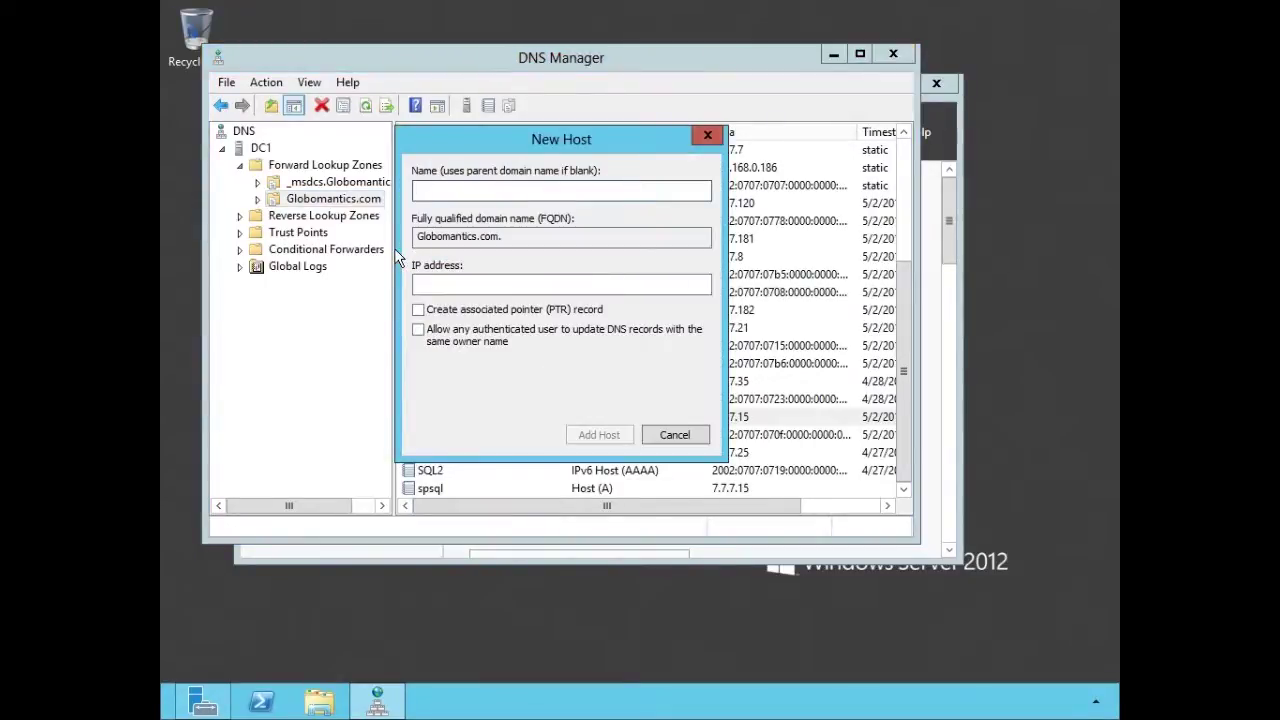
pyautogui.write('Intranet')
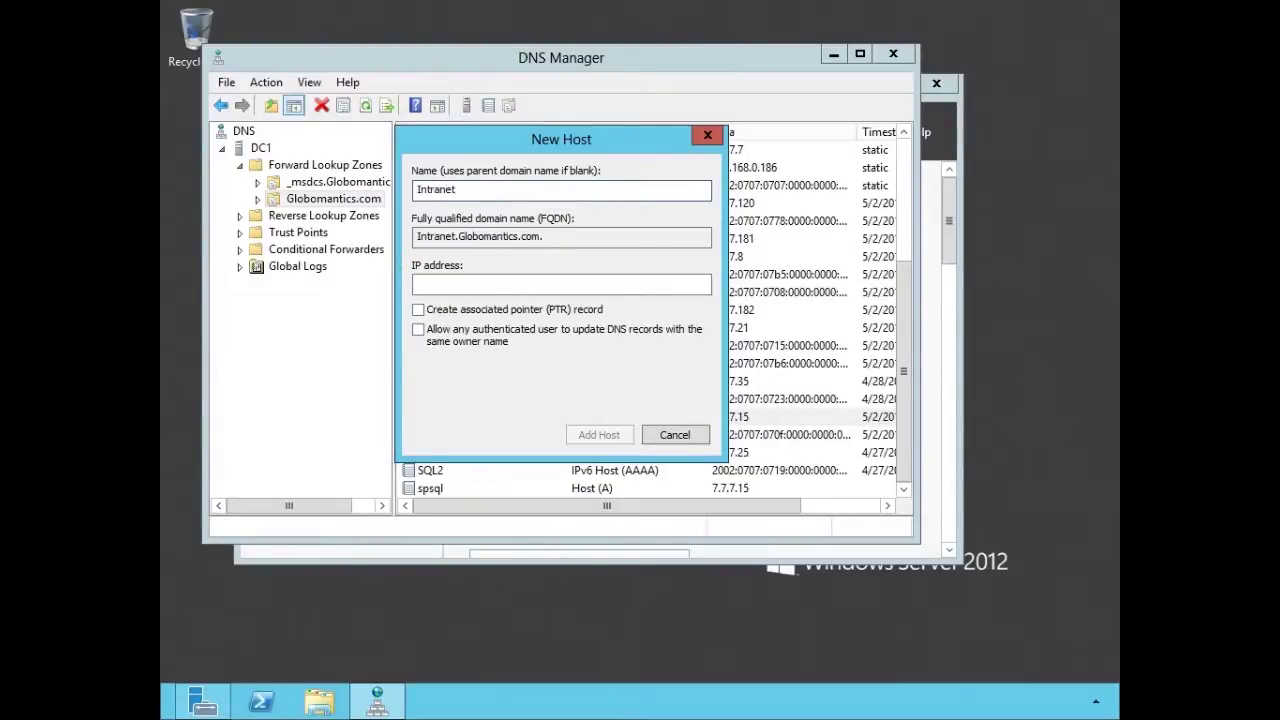
pyautogui.click(512, 287)
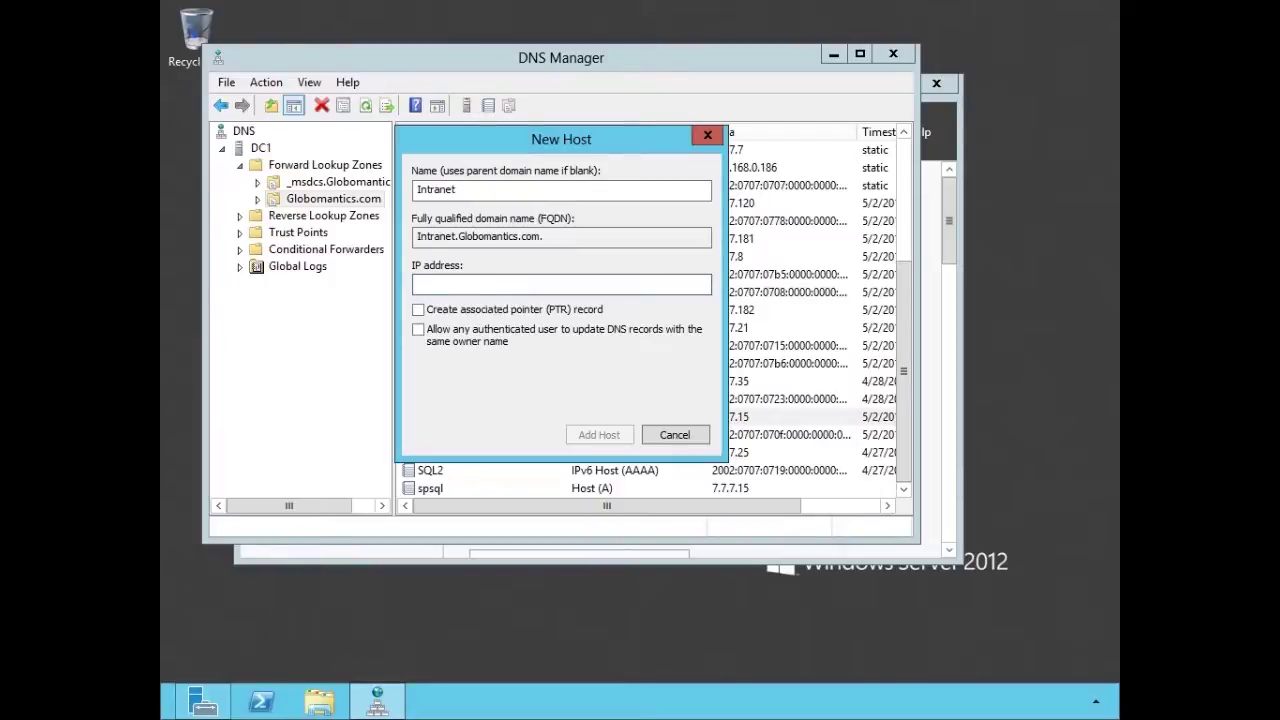
pyautogui.write('7.7.7.77')
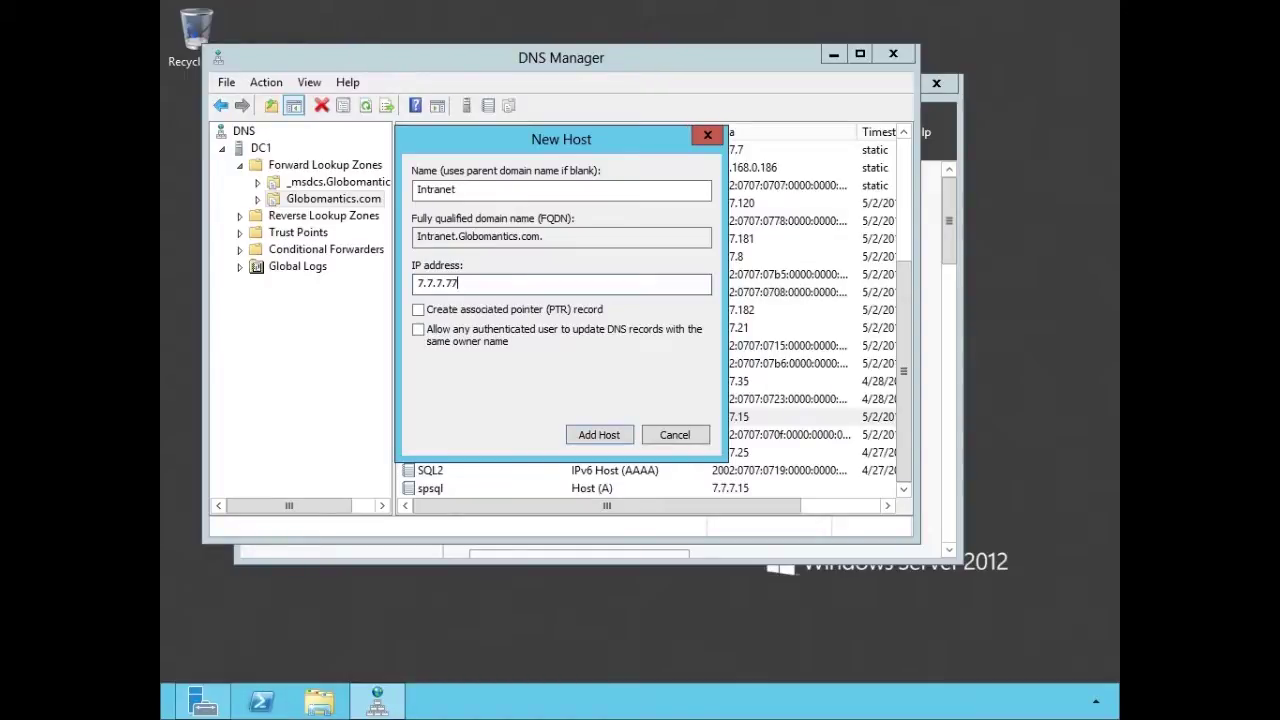
pyautogui.click(603, 437)
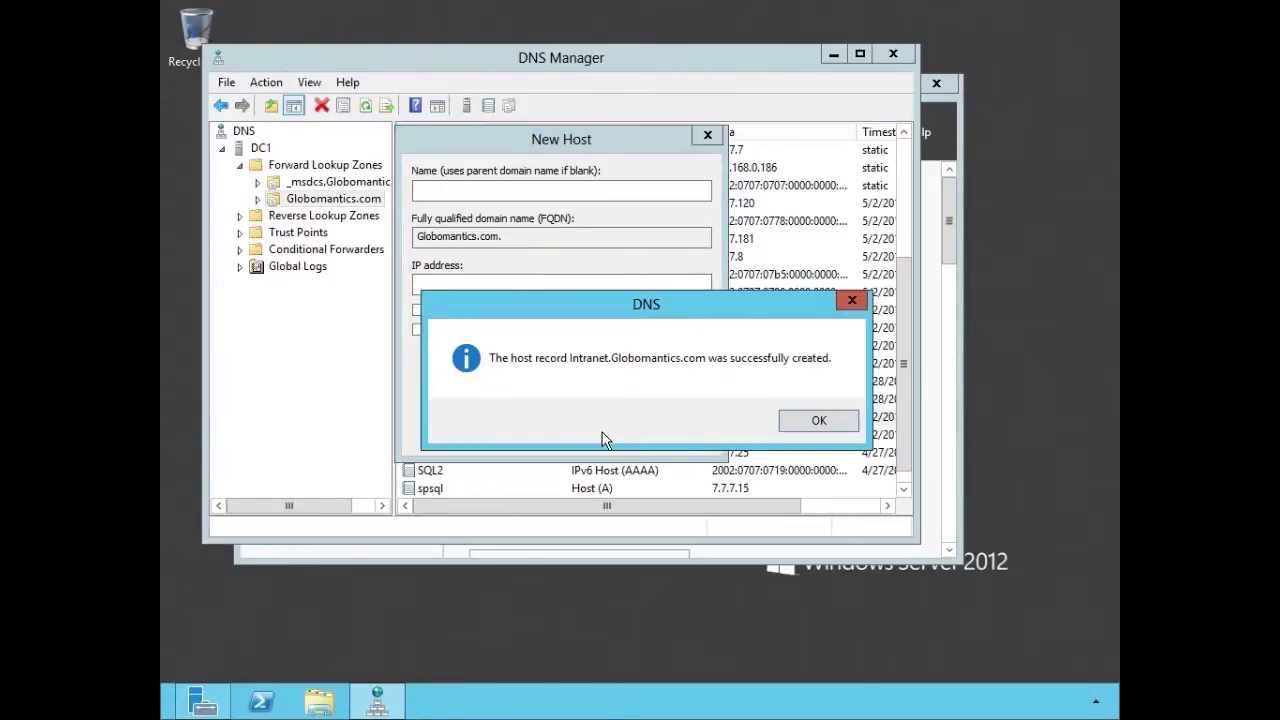
pyautogui.click(820, 422)
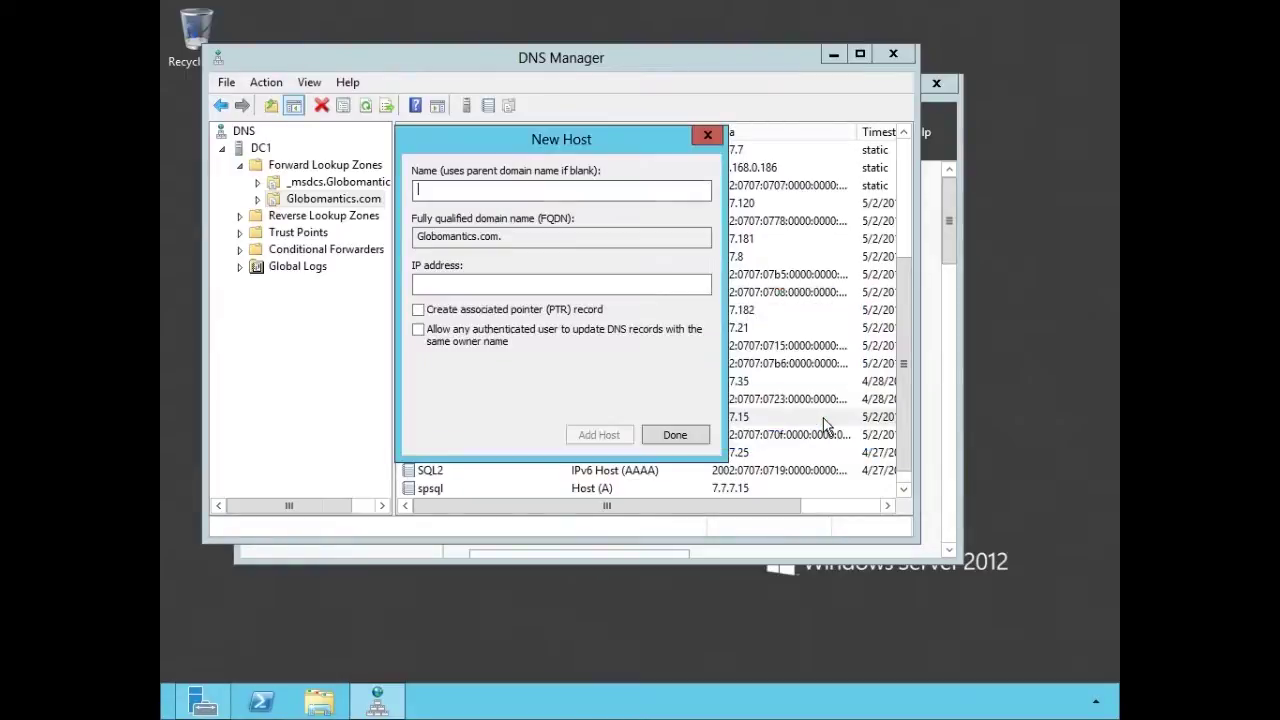
pyautogui.click(708, 136)
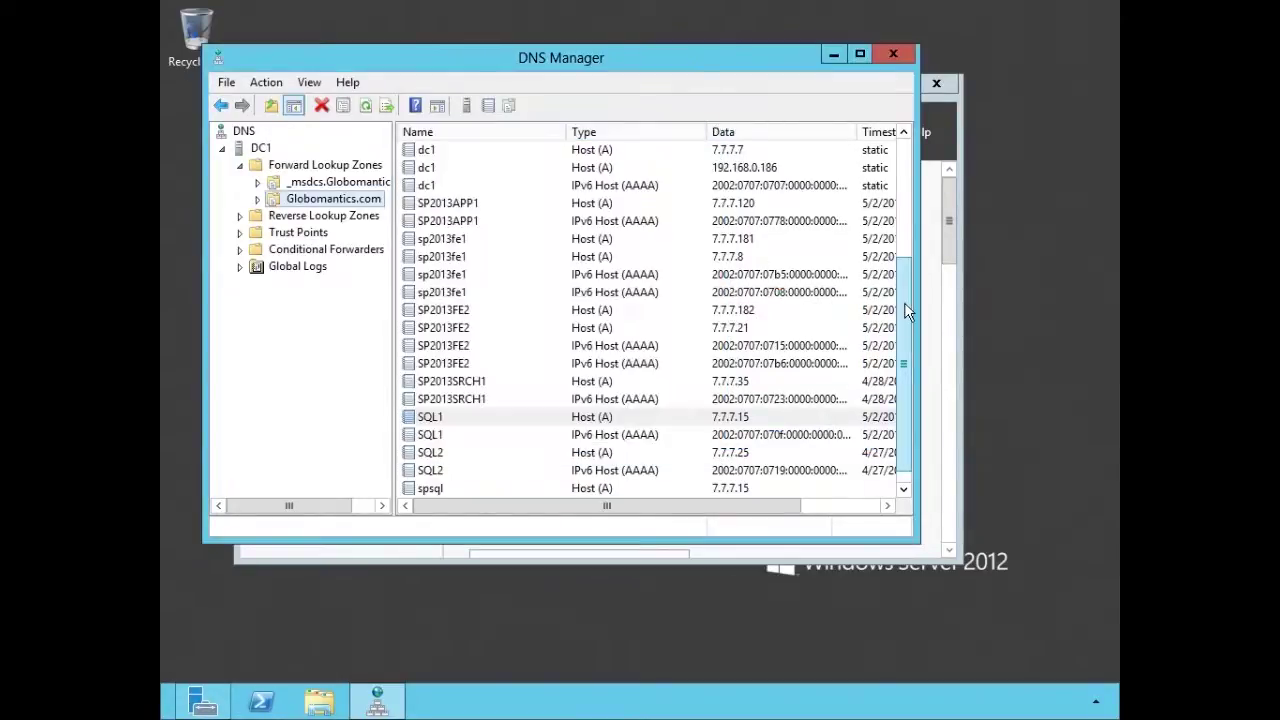
pyautogui.moveTo(904, 302); pyautogui.dragTo(903, 366)
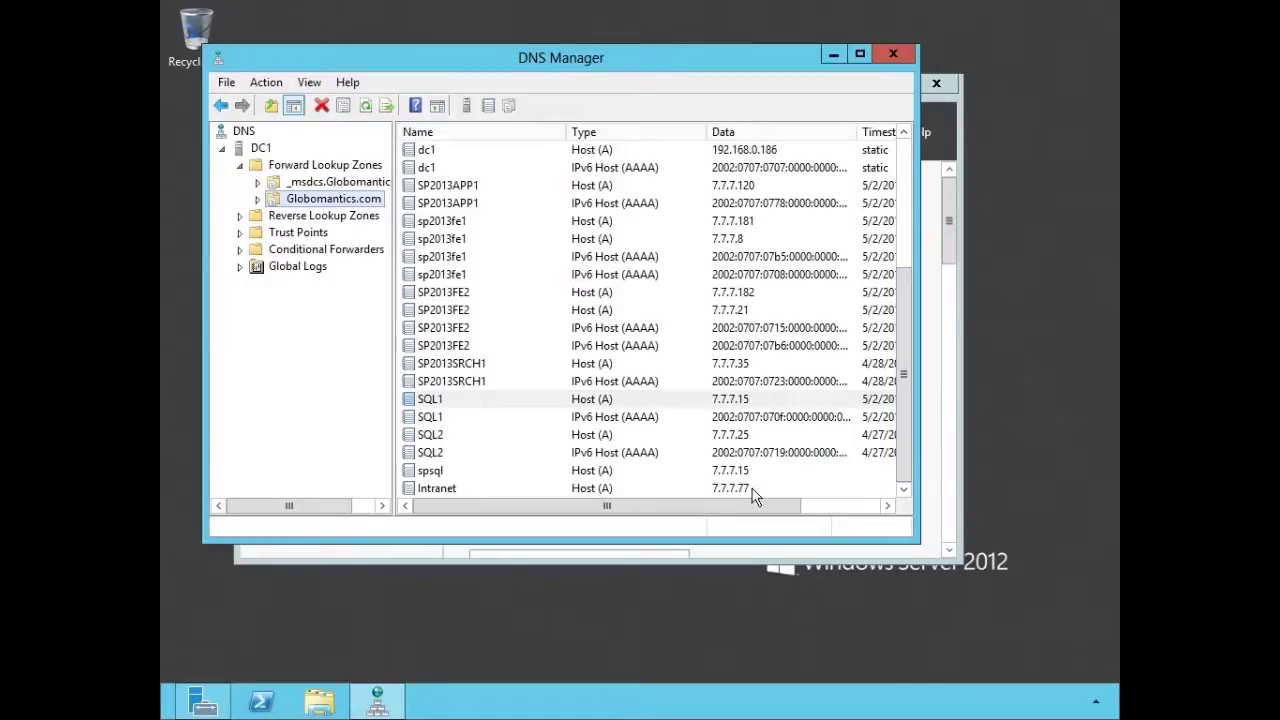
pyautogui.click(752, 490)
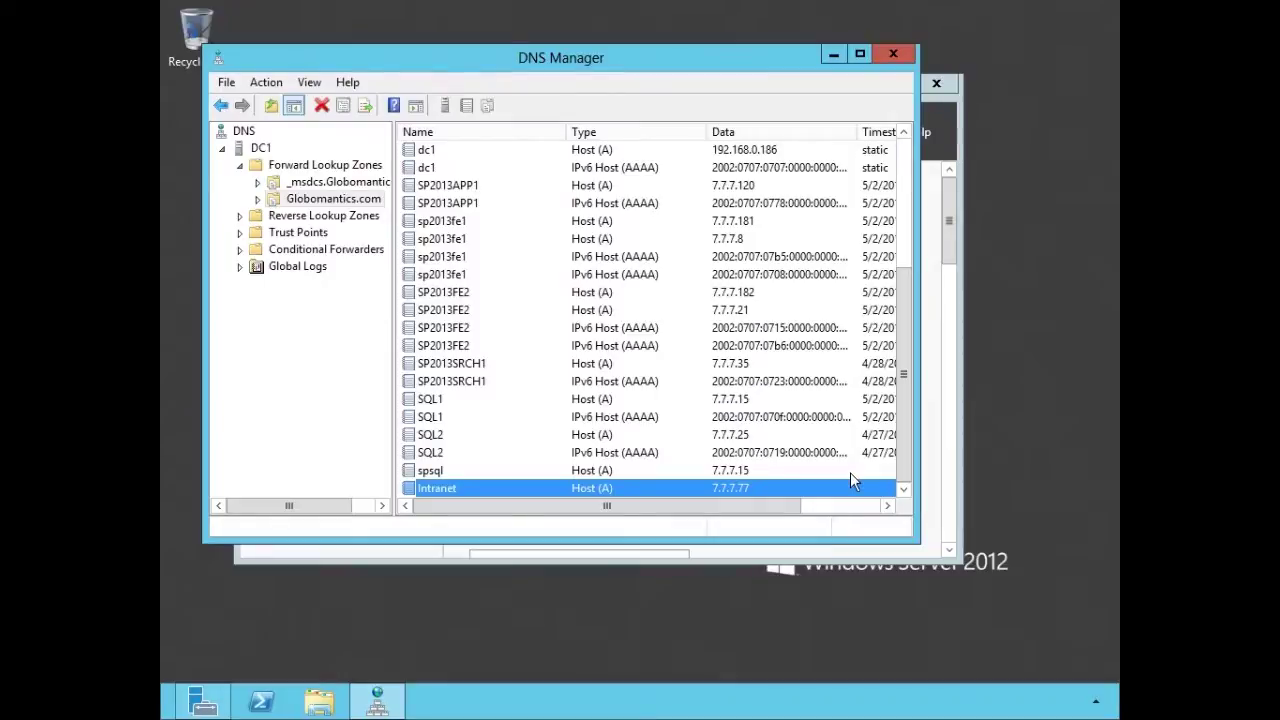
pyautogui.click(887, 52)
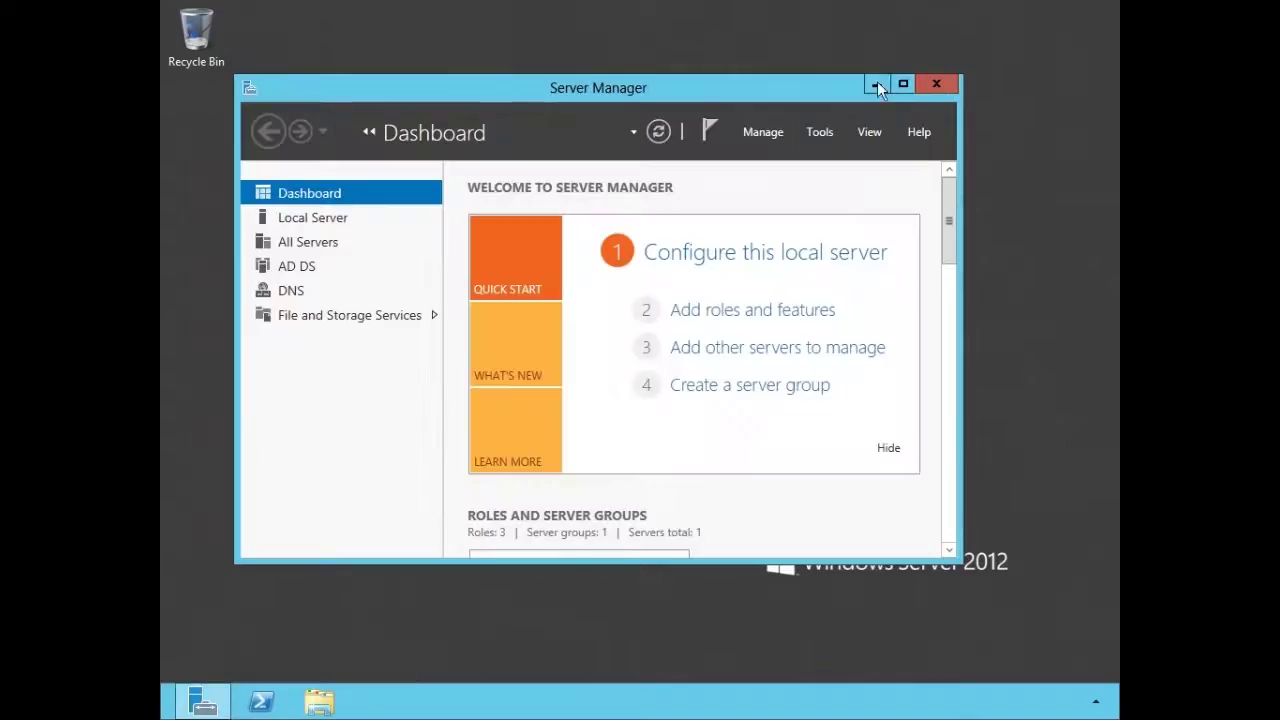
pyautogui.click(877, 82)
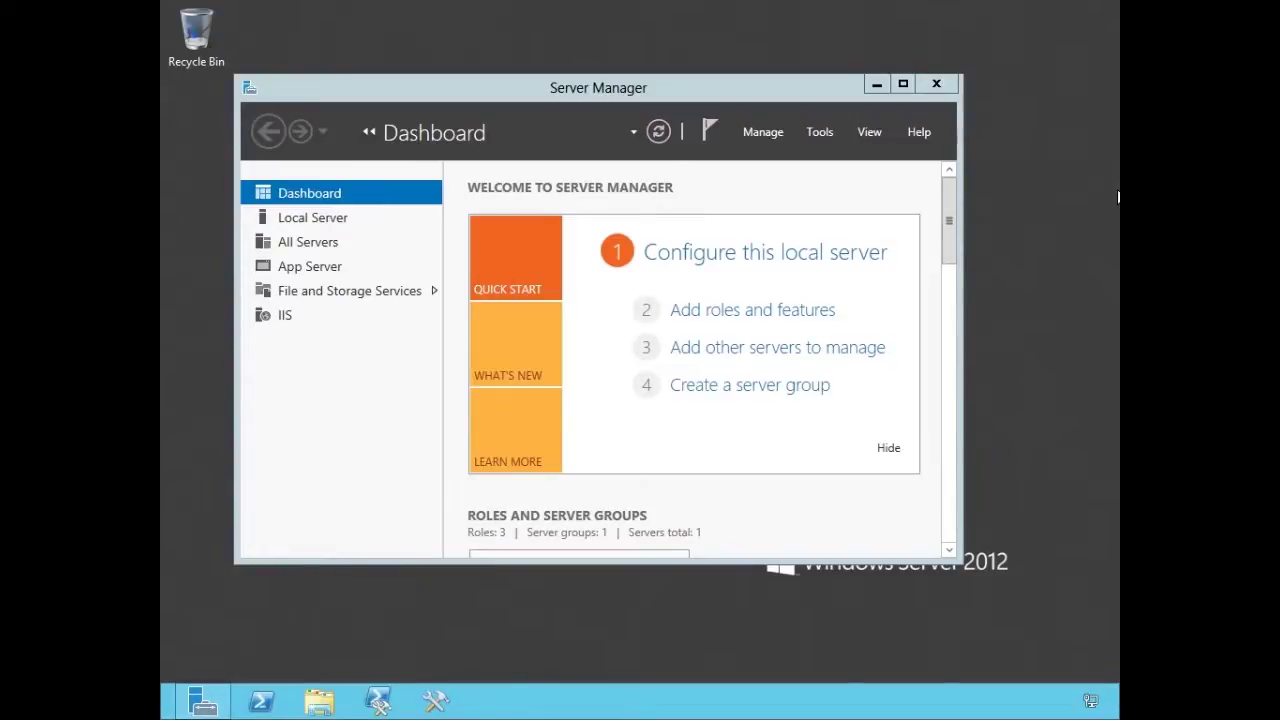
# - Start adding roles and features on sp2013fe1 with a role-based installation and proceed to feature selection without adding server roles
pyautogui.click(819, 133)
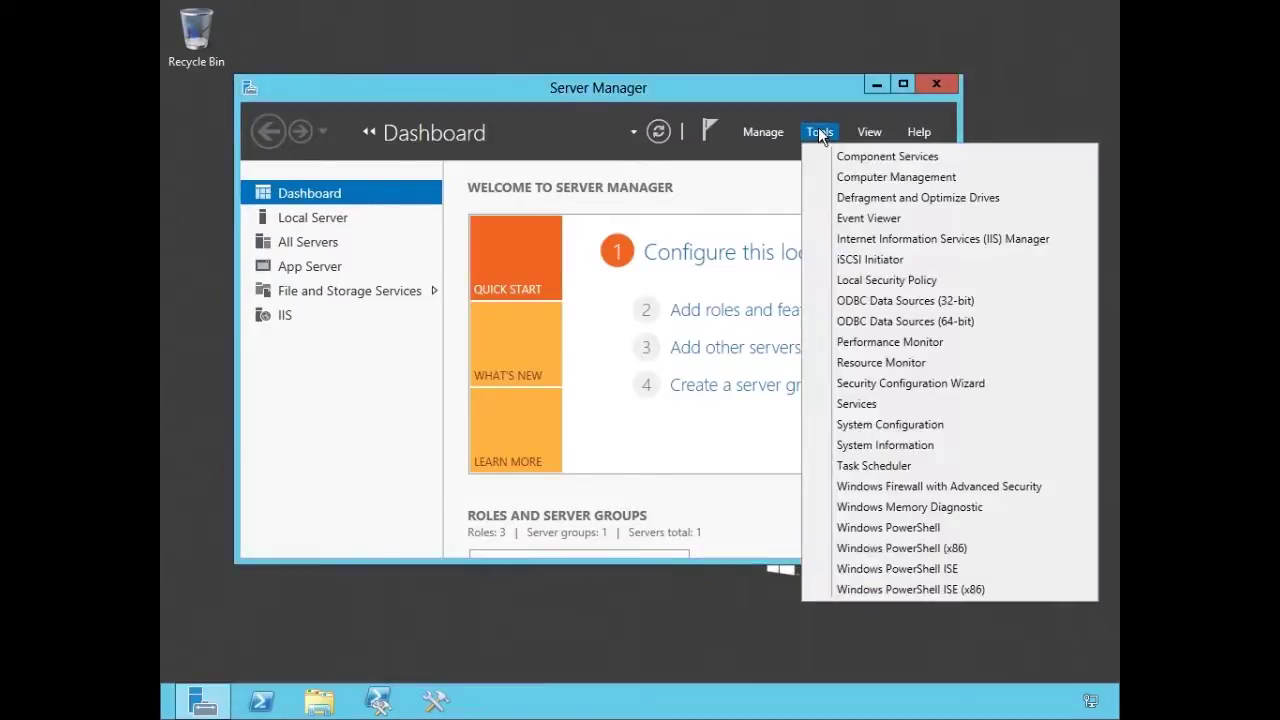
pyautogui.click(760, 131)
pyautogui.click(757, 131)
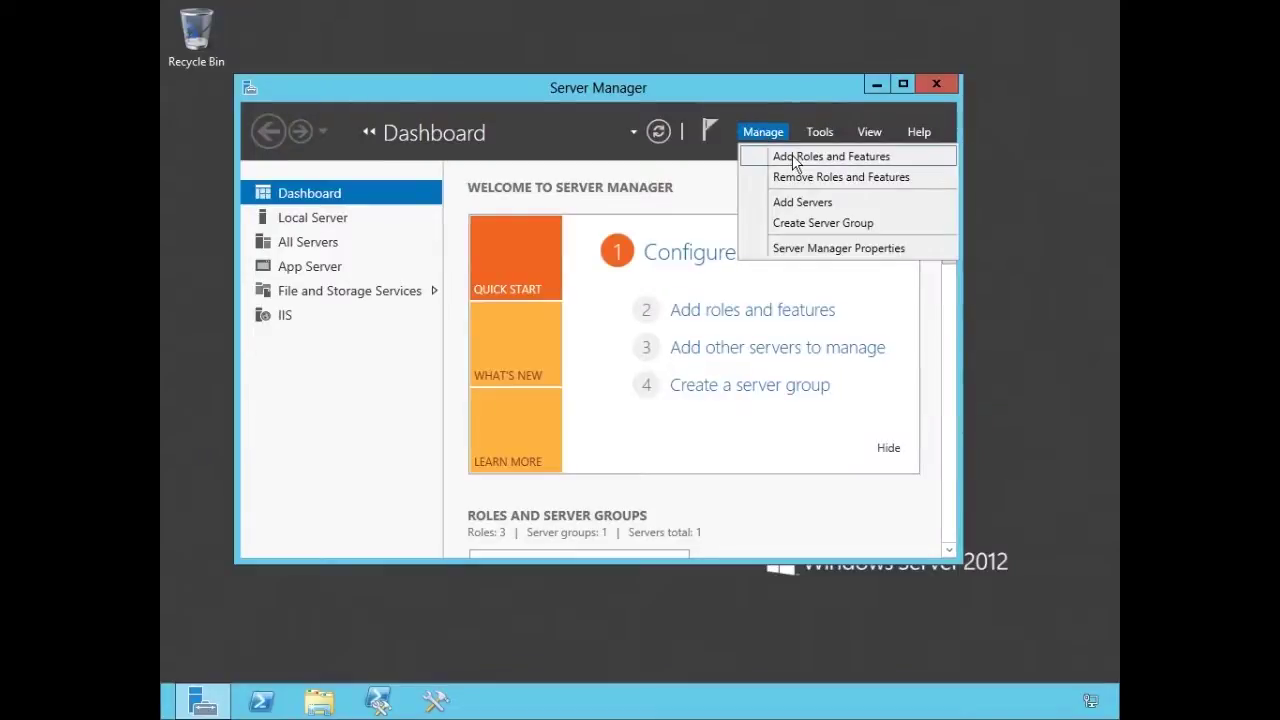
pyautogui.click(795, 160)
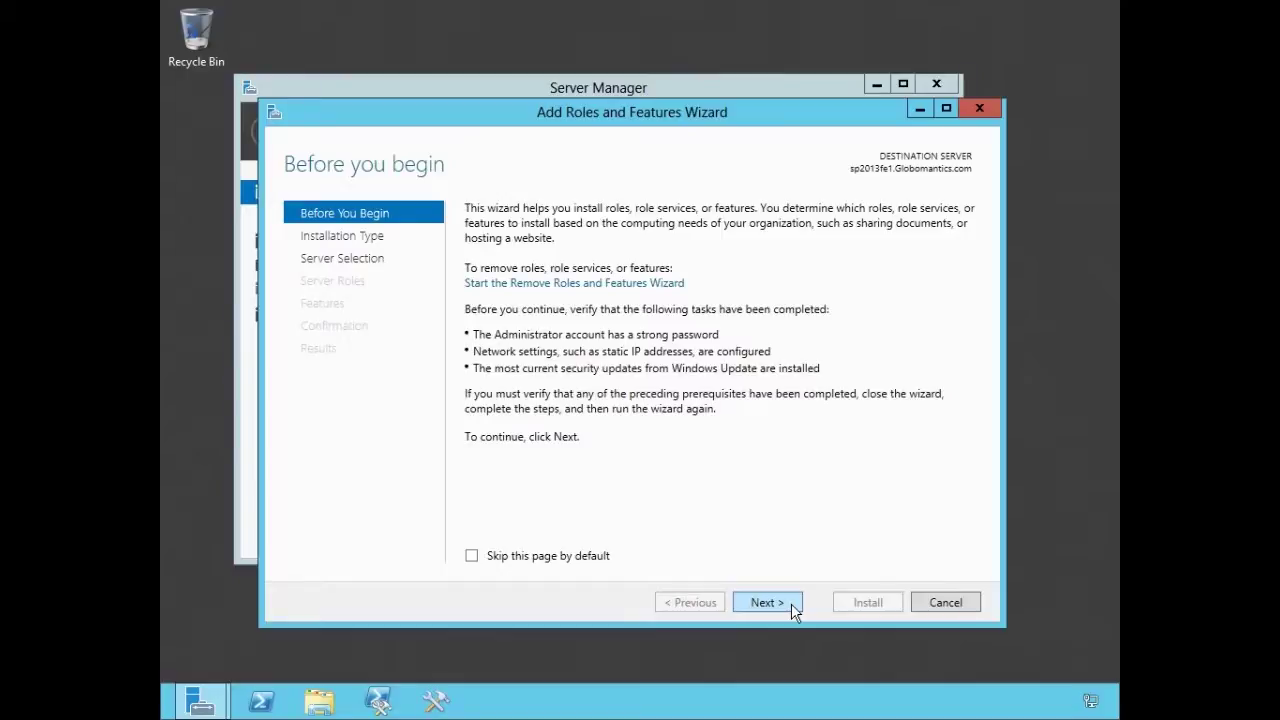
pyautogui.click(766, 602)
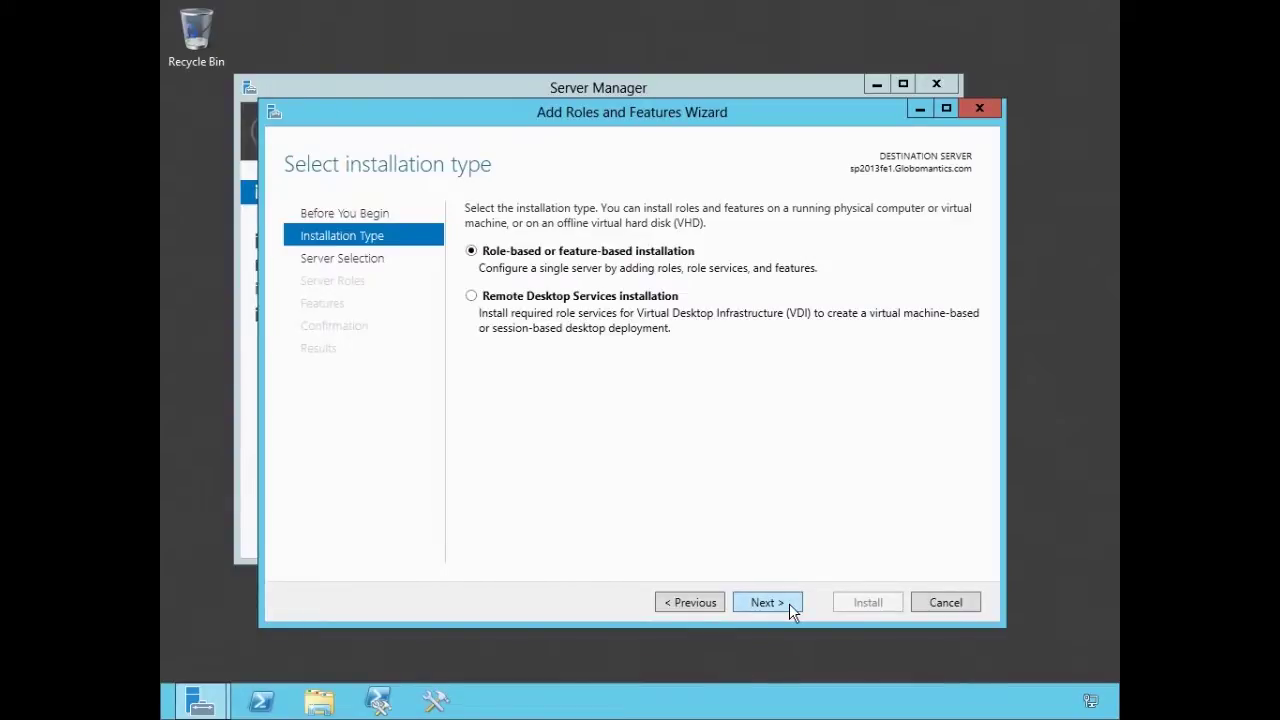
pyautogui.click(789, 603)
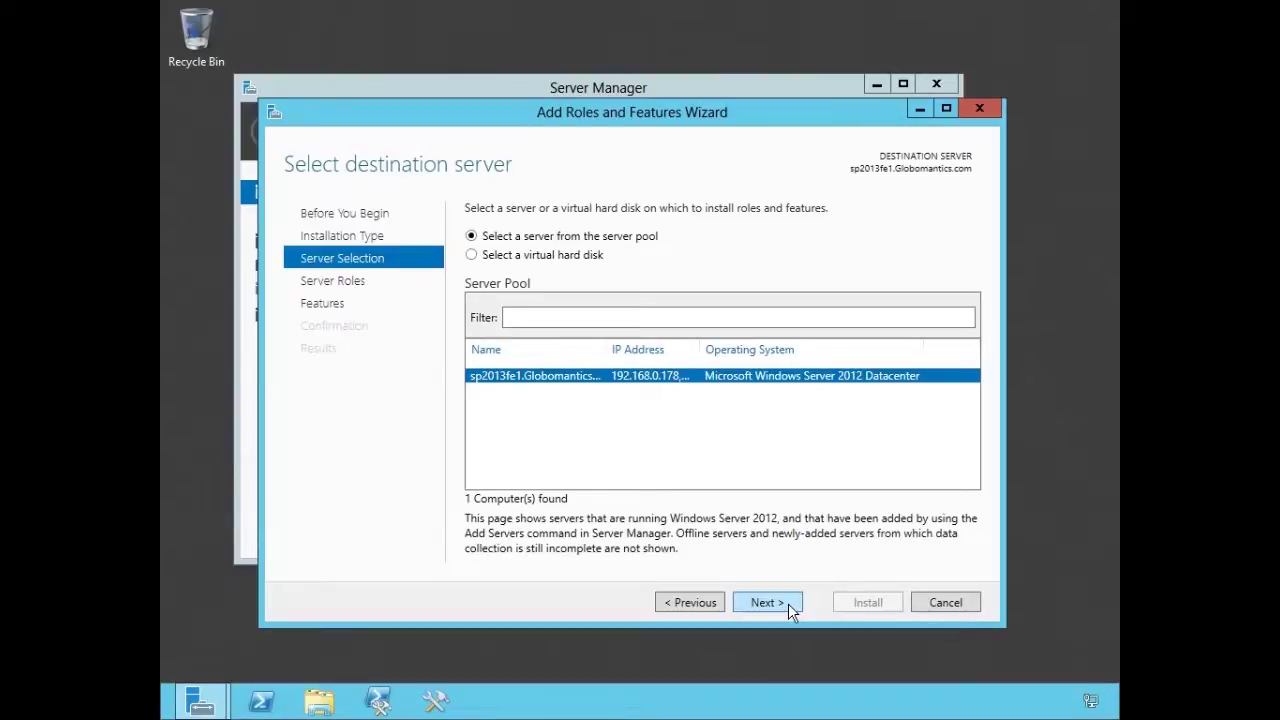
pyautogui.click(767, 602)
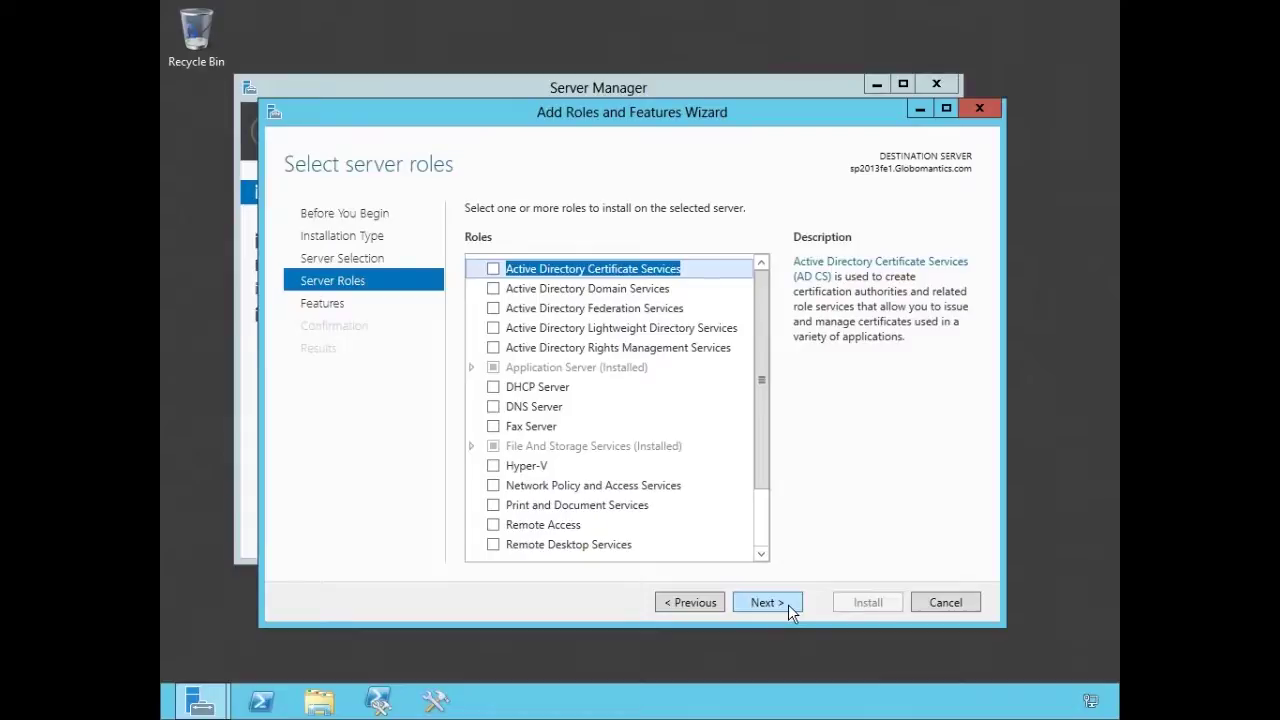
pyautogui.click(766, 602)
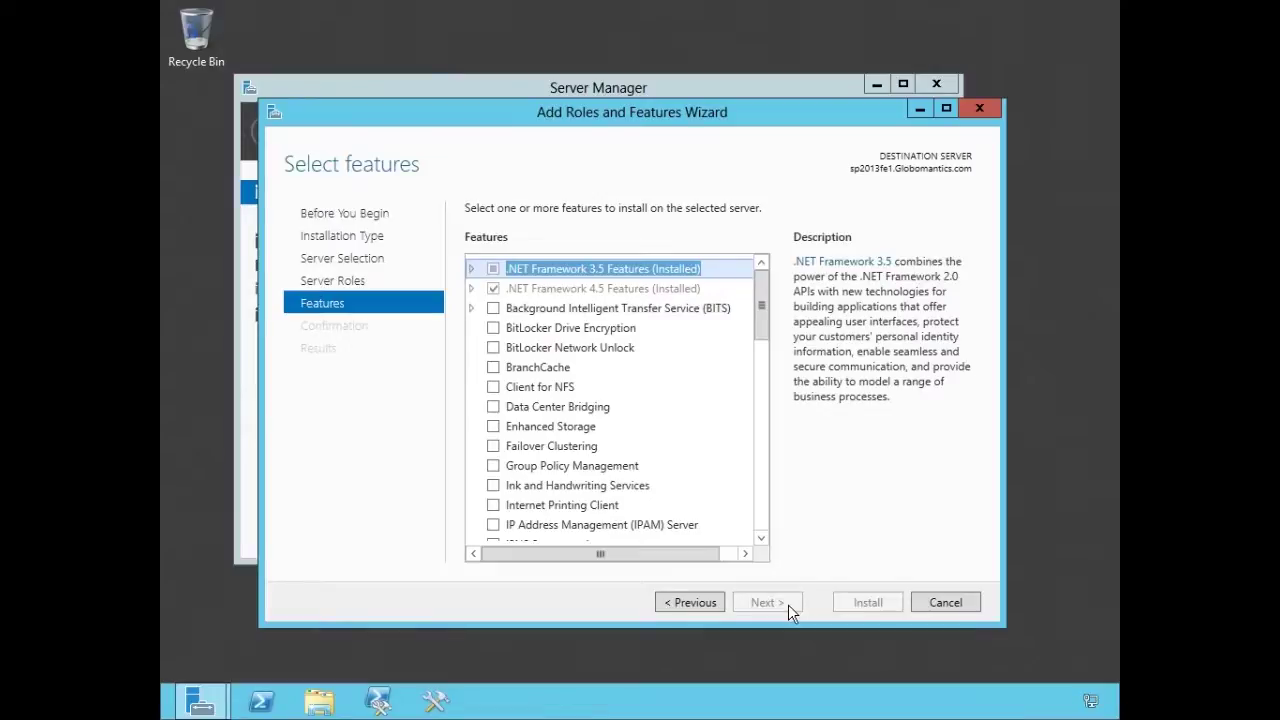
# - Install the Network Load Balancing feature with its management tools on sp2013fe1 and check the installation task
pyautogui.click(762, 497)
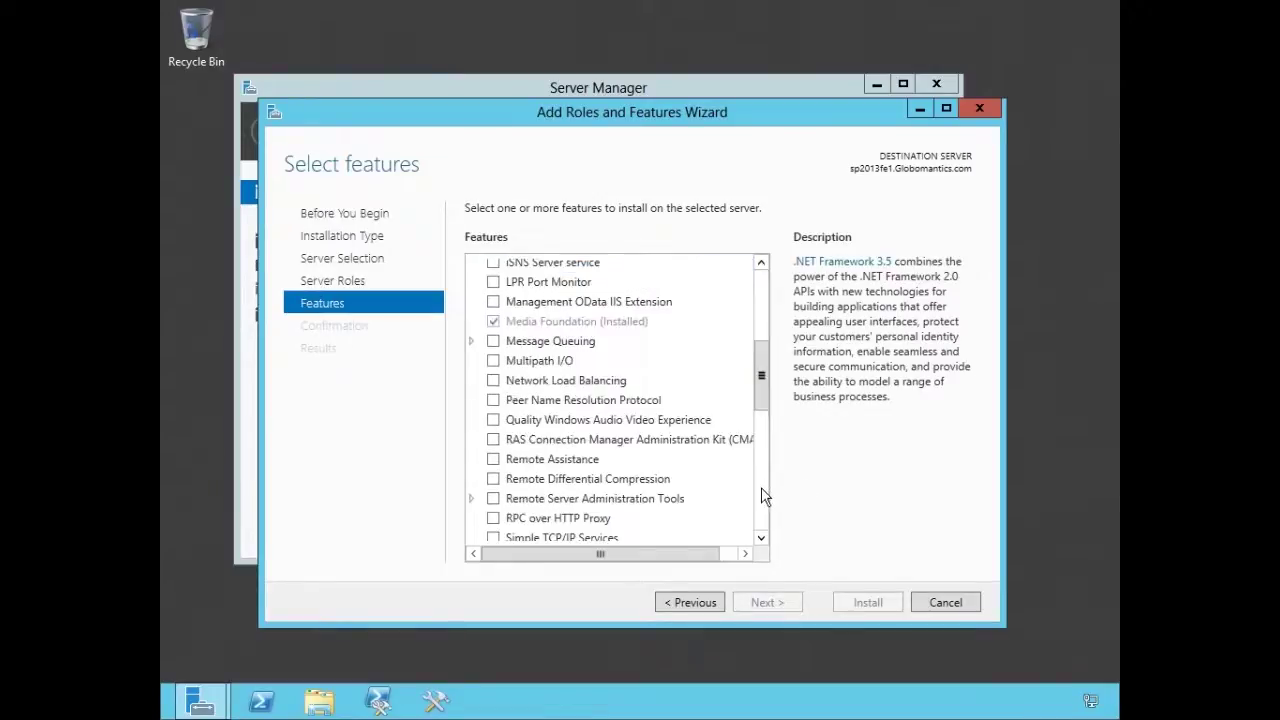
pyautogui.click(496, 381)
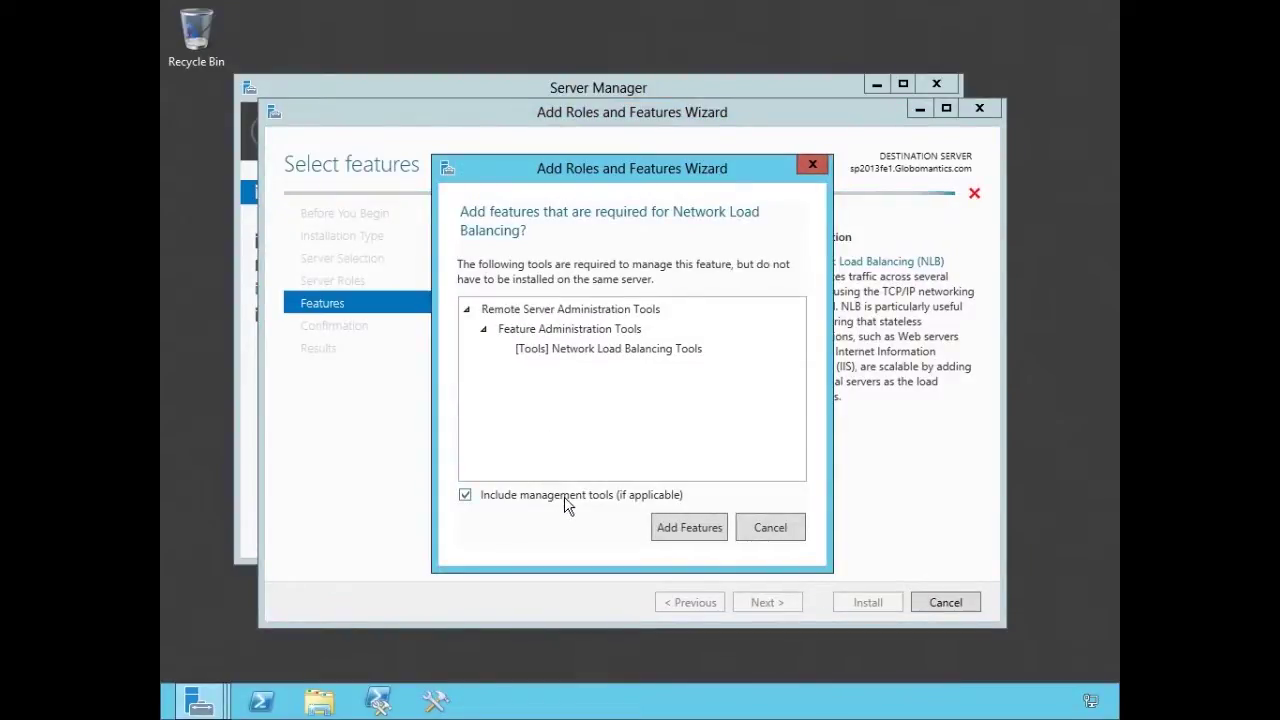
pyautogui.click(695, 533)
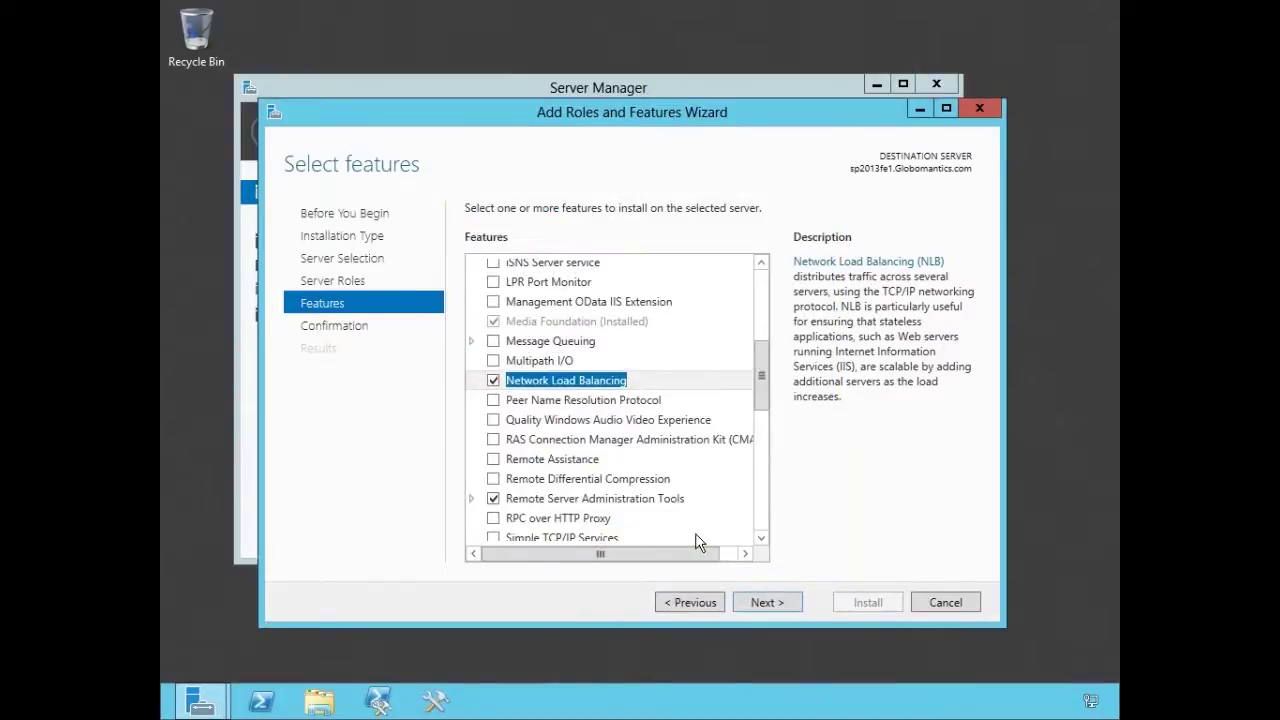
pyautogui.click(767, 603)
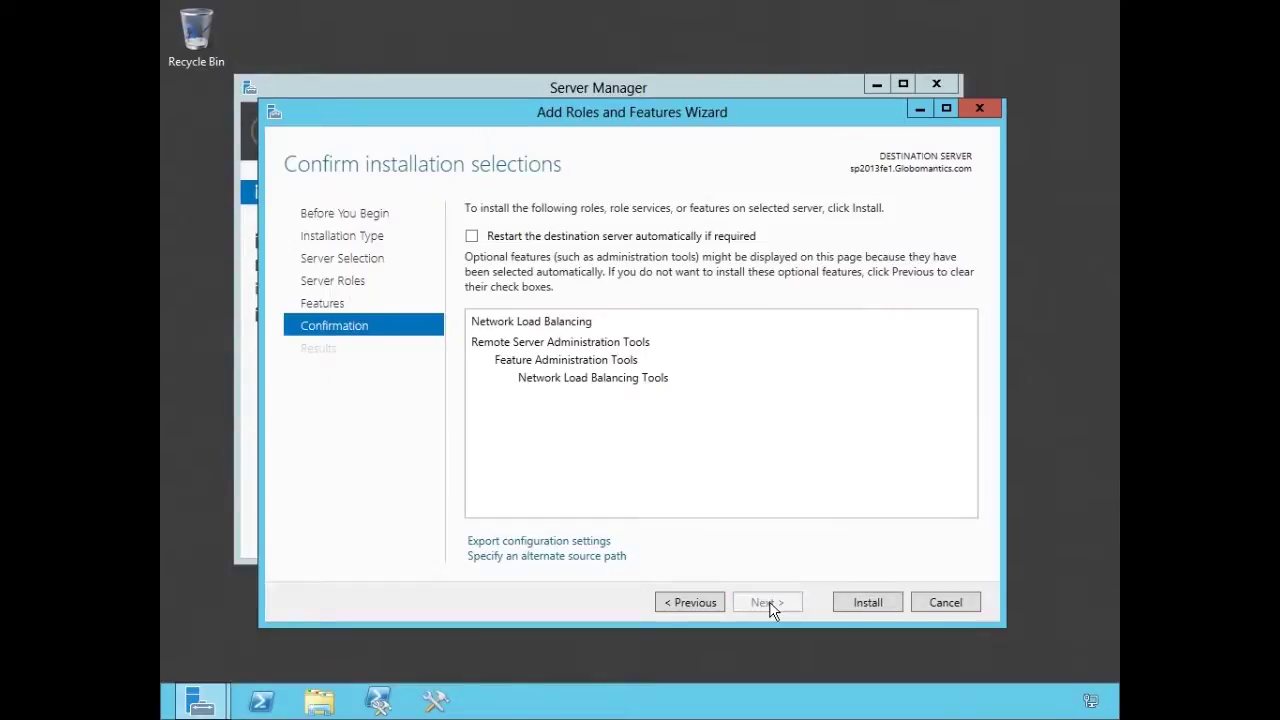
pyautogui.click(867, 603)
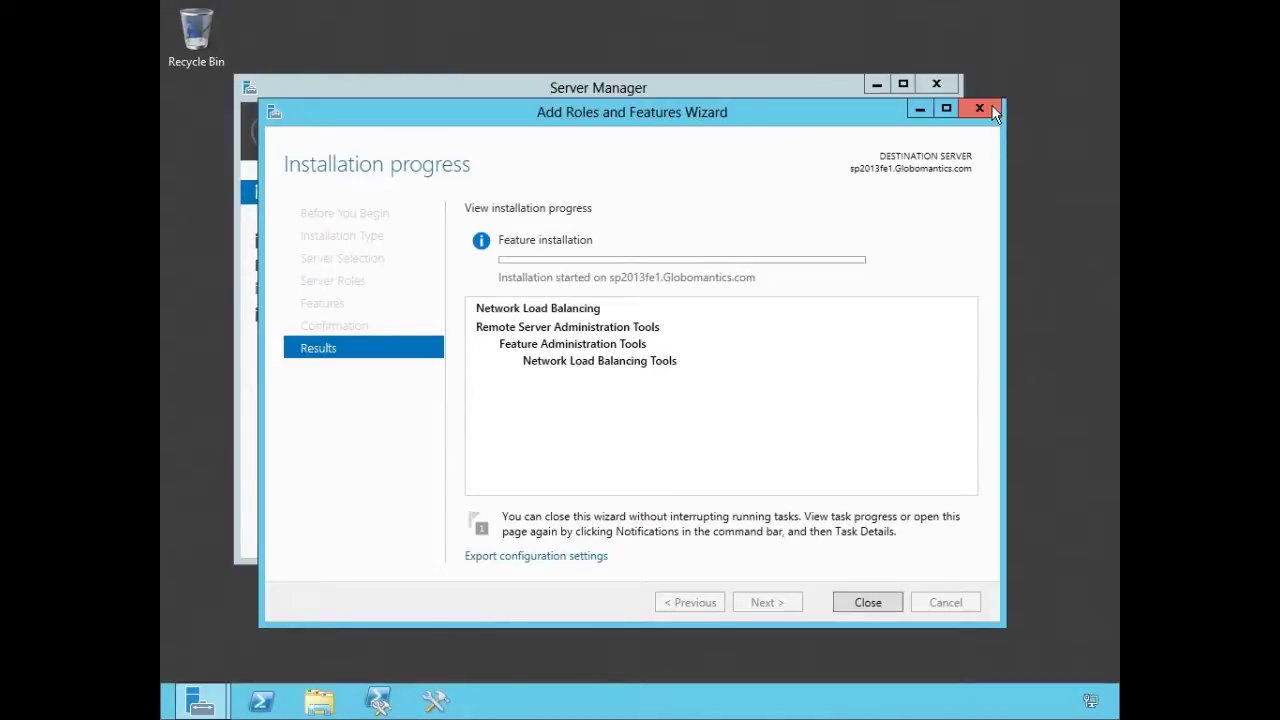
pyautogui.click(872, 604)
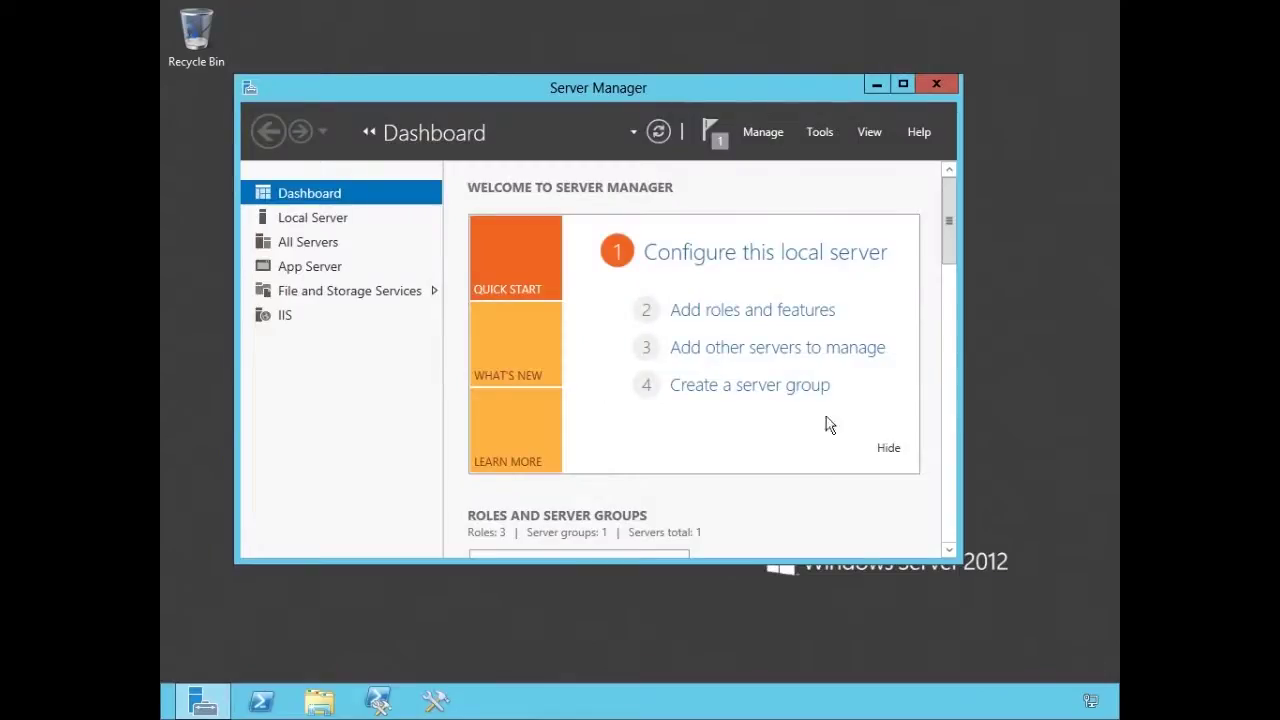
pyautogui.click(716, 136)
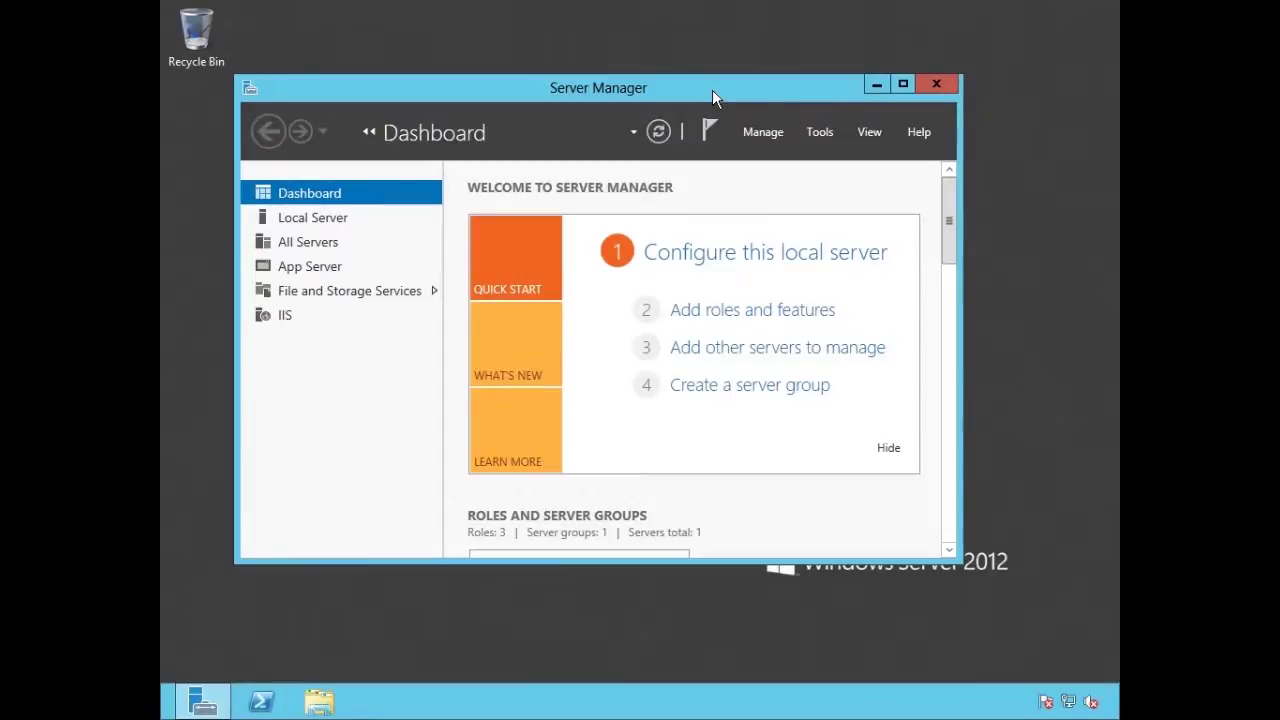
# - On SP2013FE2, start a role-based installation for adding roles and features and proceed to feature selection without adding server roles
pyautogui.click(823, 136)
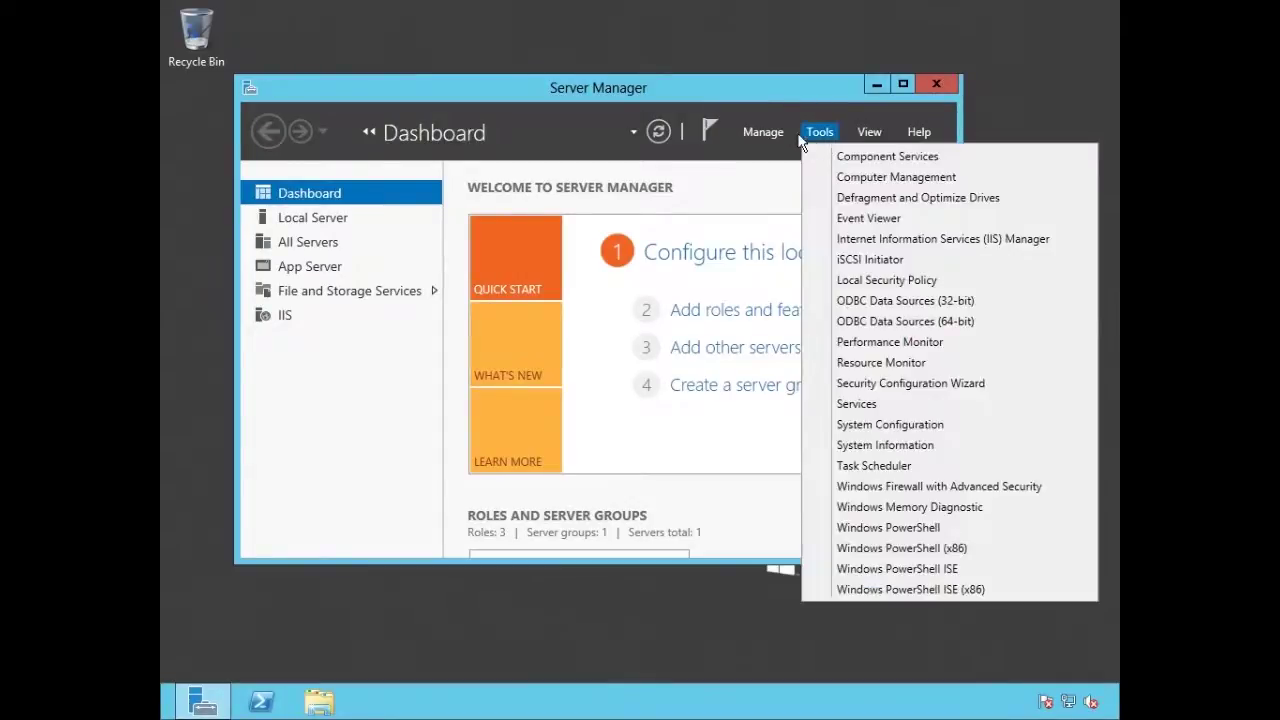
pyautogui.click(777, 136)
pyautogui.click(775, 137)
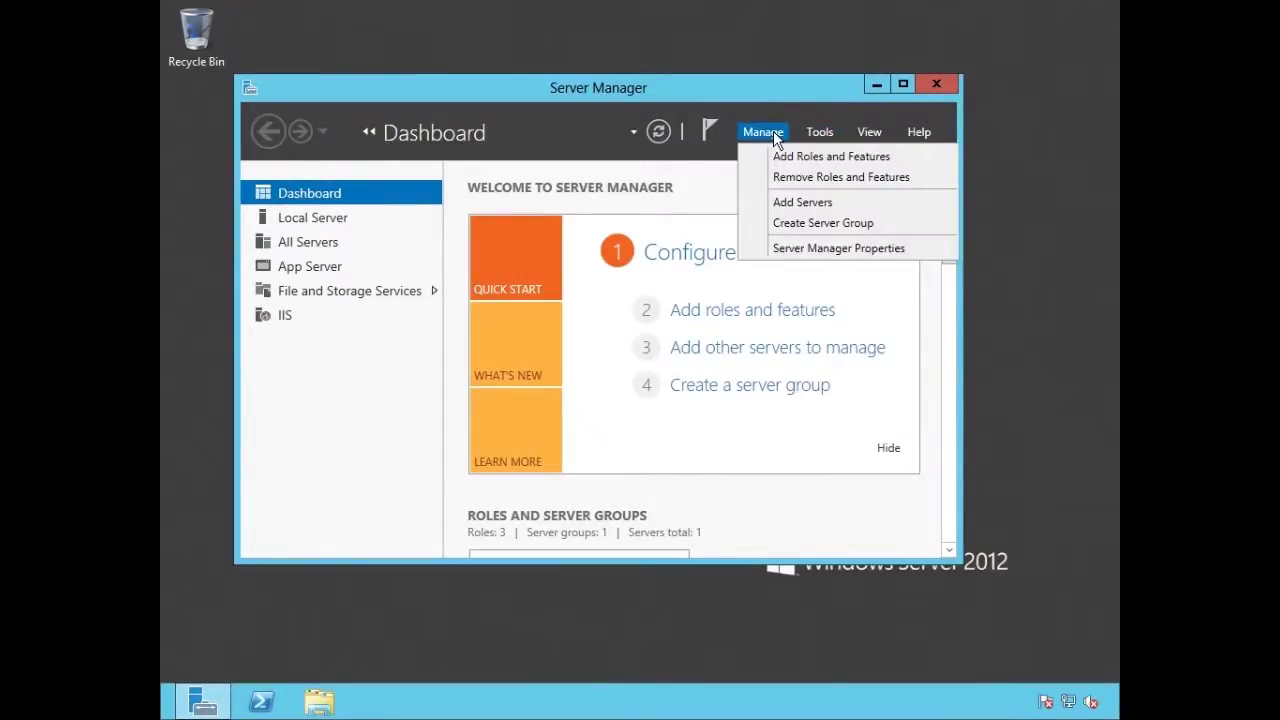
pyautogui.click(781, 156)
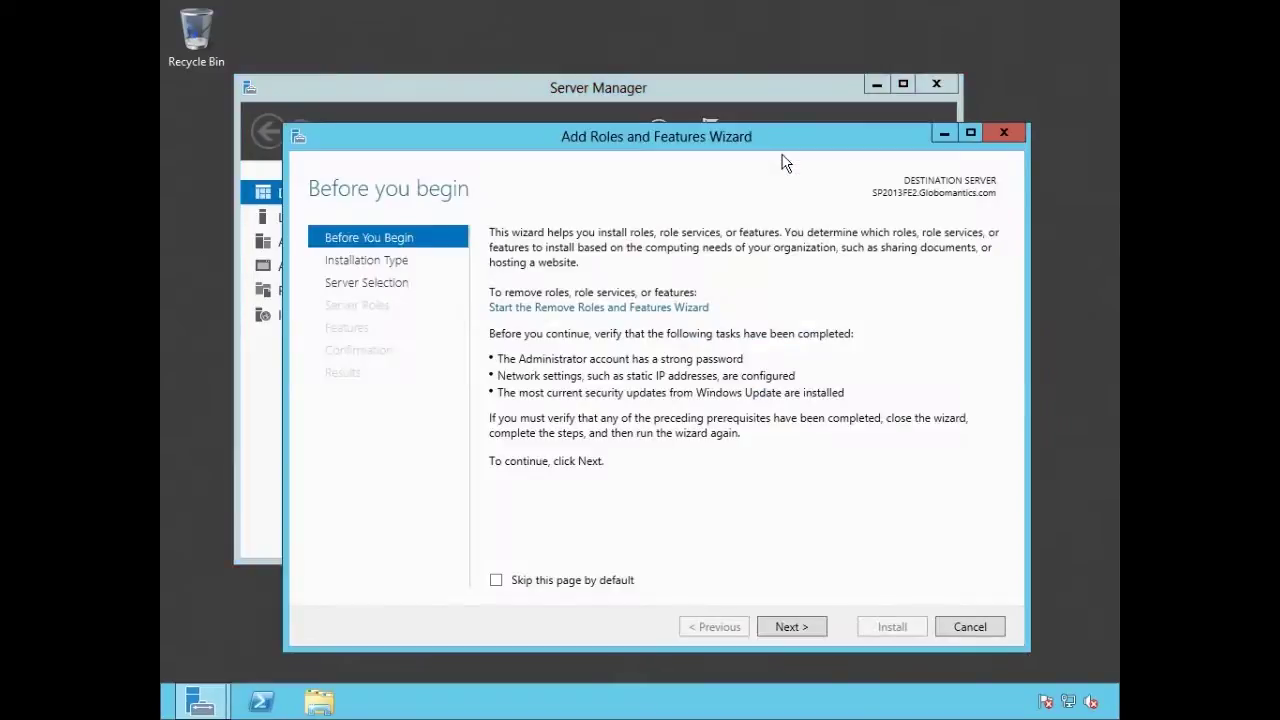
pyautogui.click(807, 627)
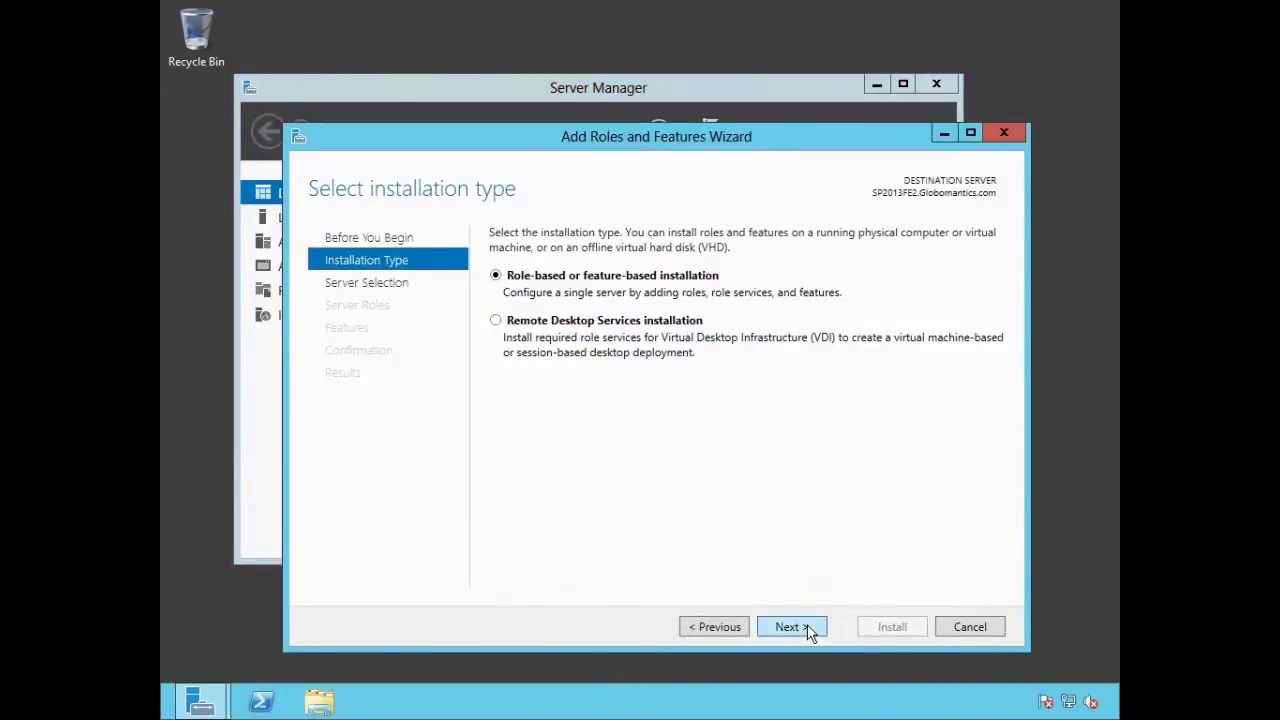
pyautogui.click(807, 624)
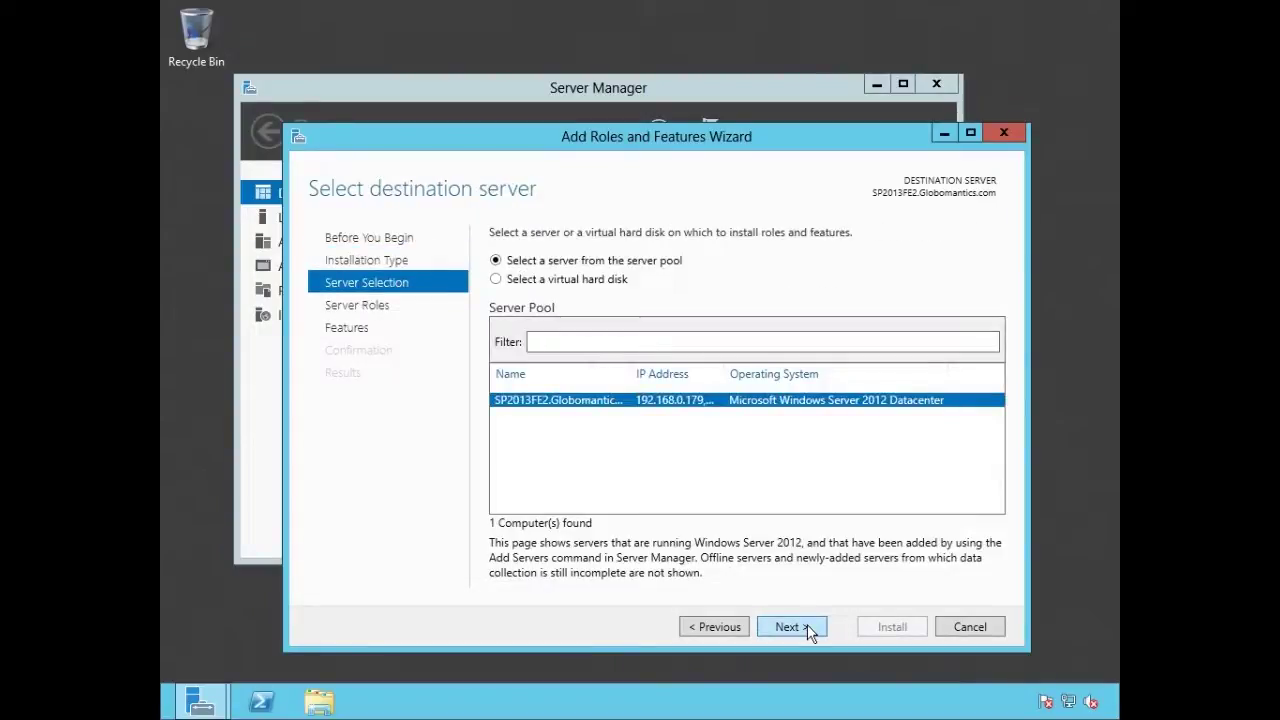
pyautogui.click(807, 627)
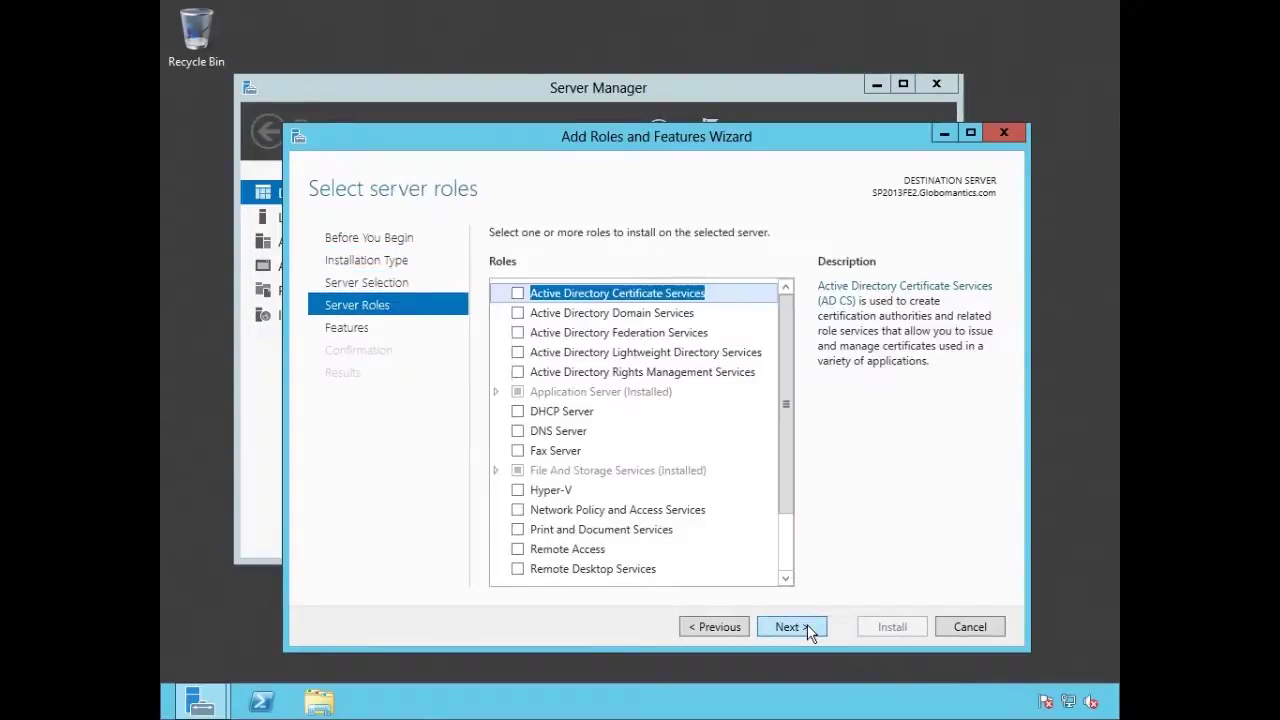
pyautogui.click(807, 624)
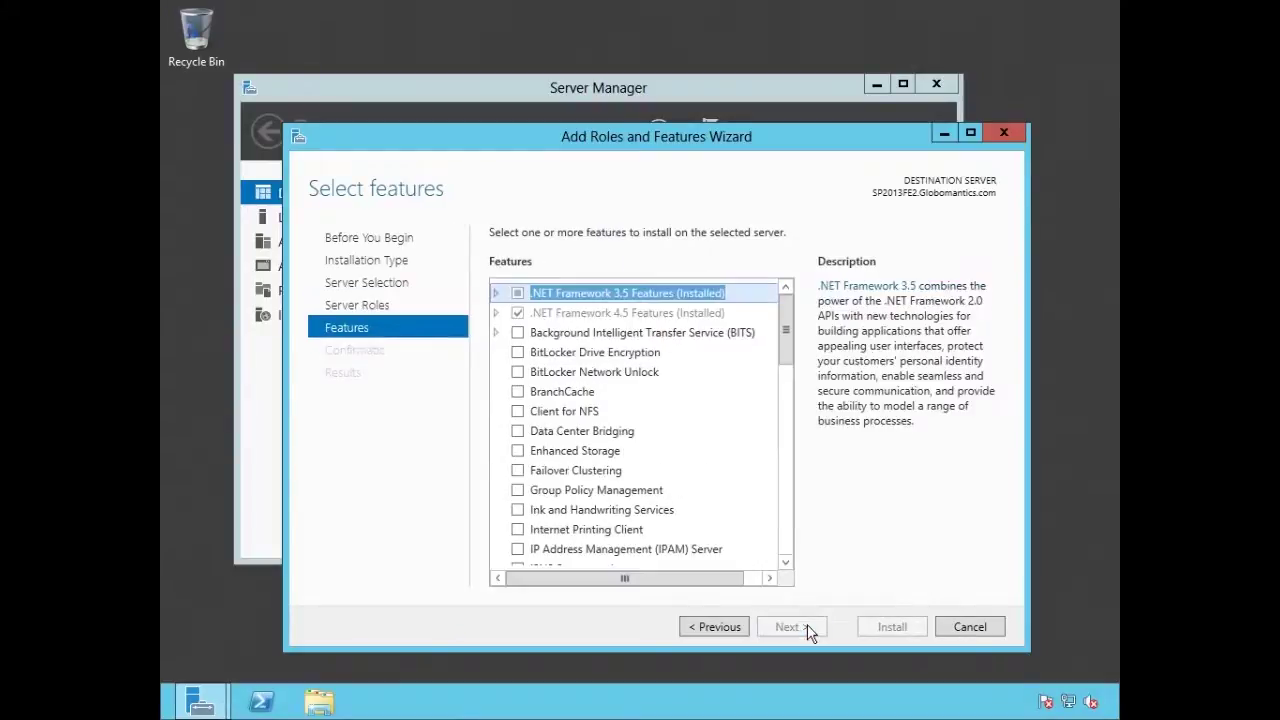
# - Install the Network Load Balancing feature with its management tools on SP2013FE2
pyautogui.scroll(-5, 794, 532)
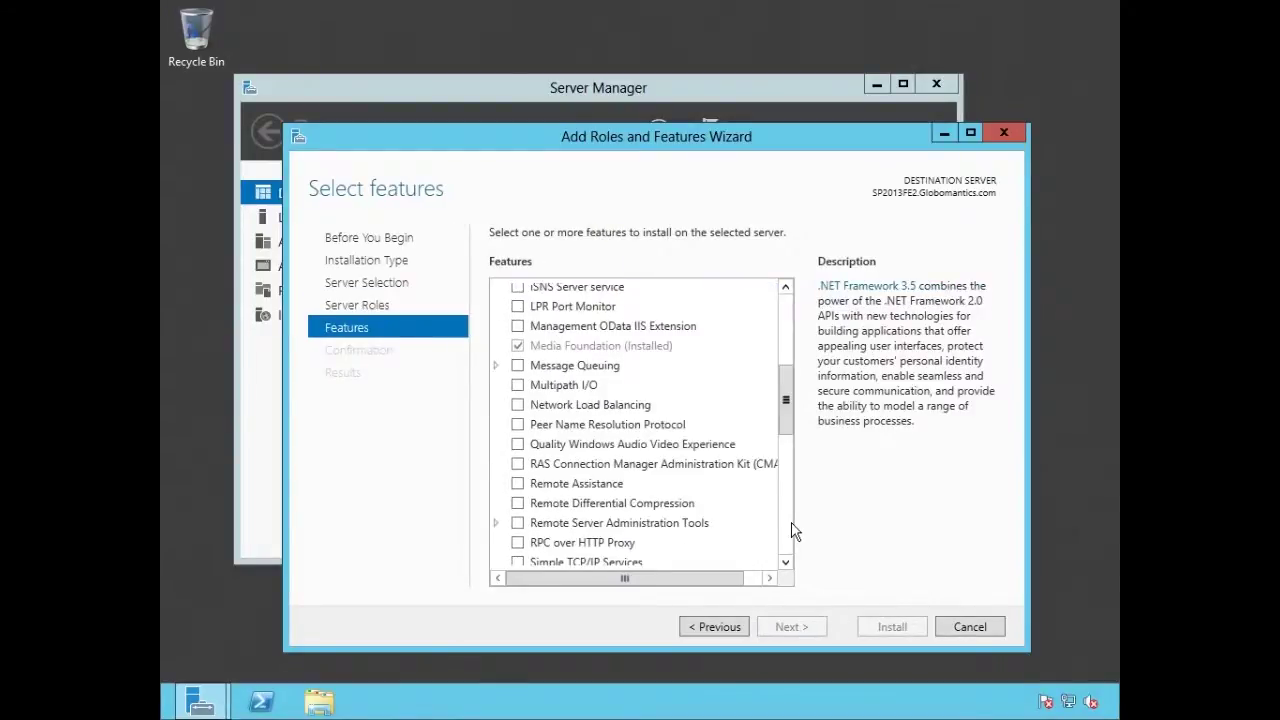
pyautogui.click(540, 408)
pyautogui.click(517, 405)
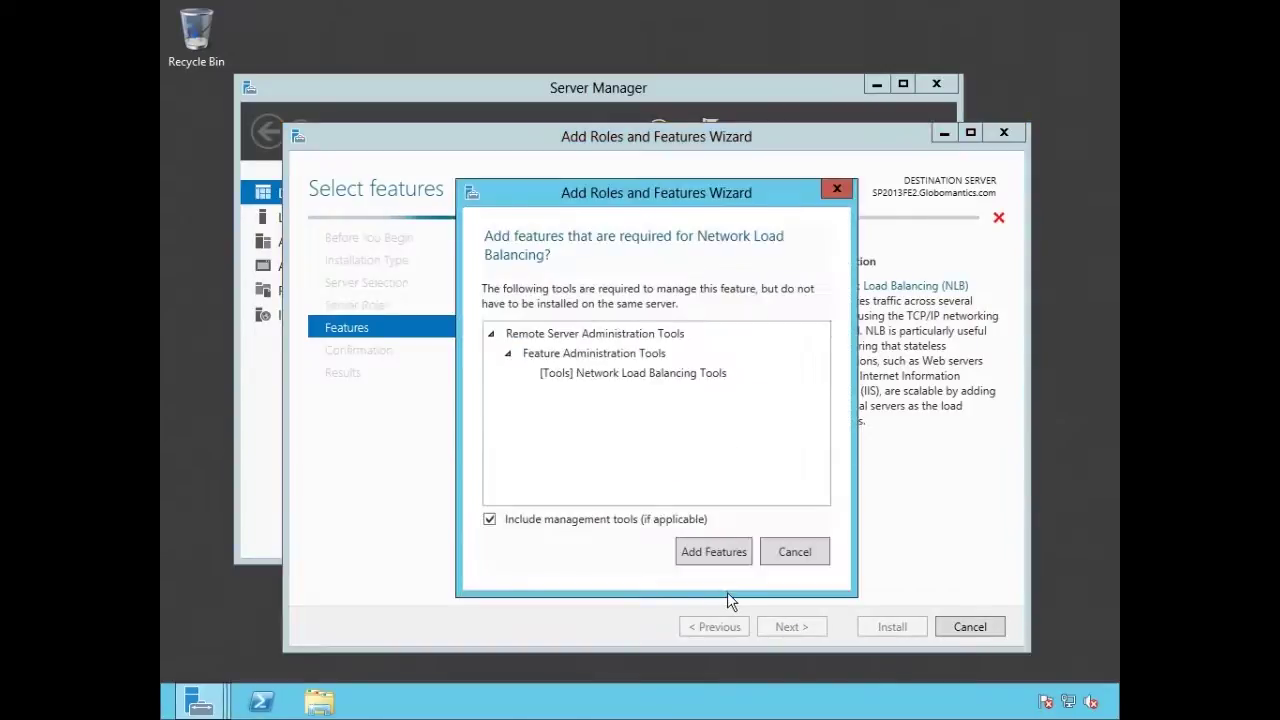
pyautogui.click(722, 553)
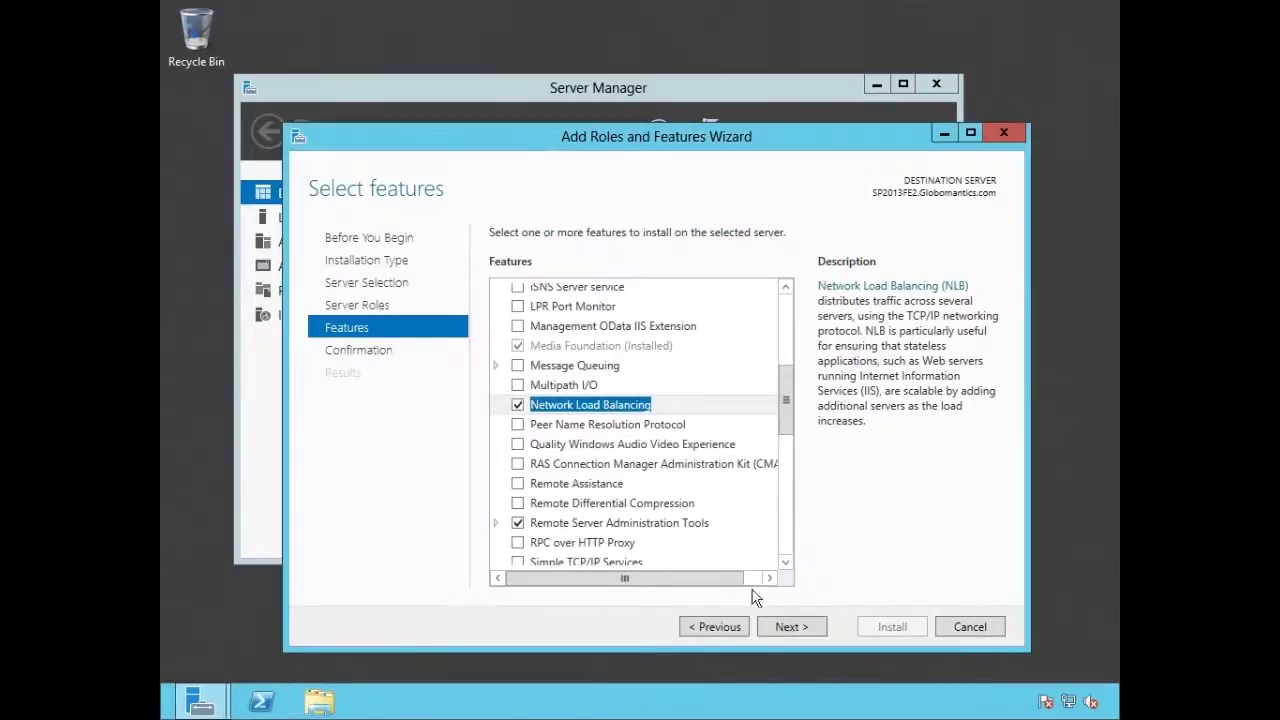
pyautogui.click(803, 627)
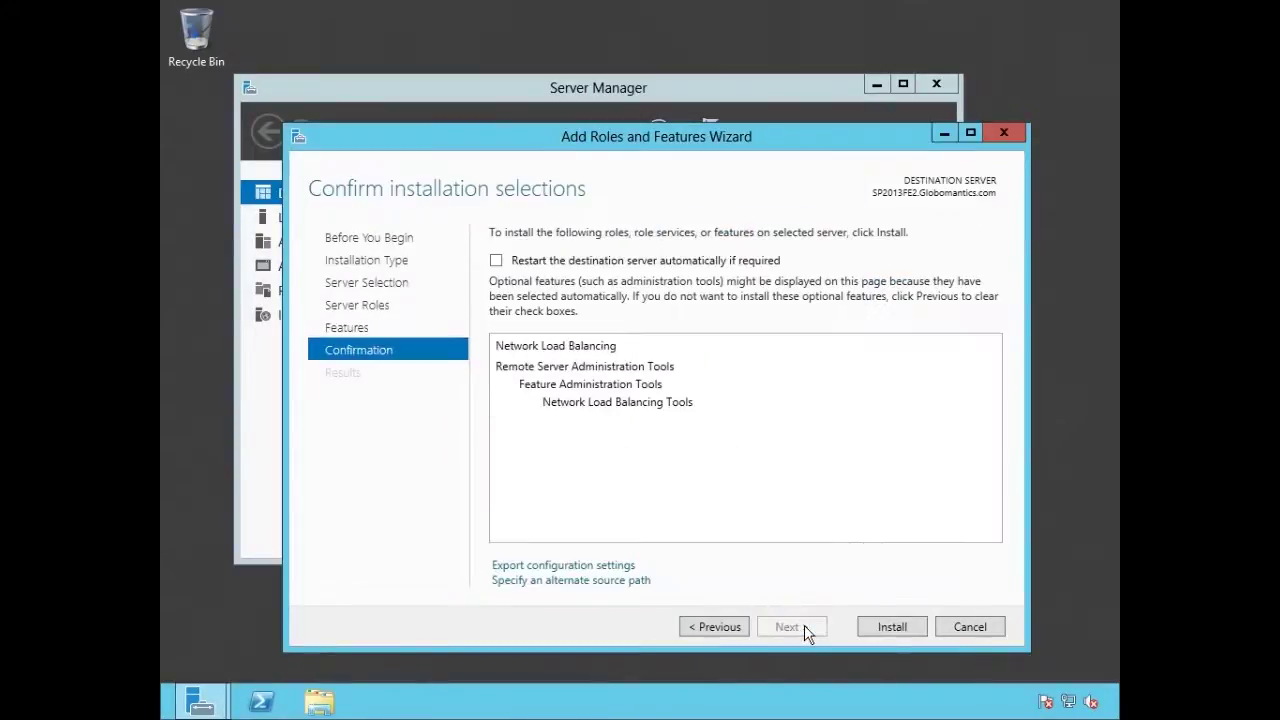
pyautogui.click(893, 626)
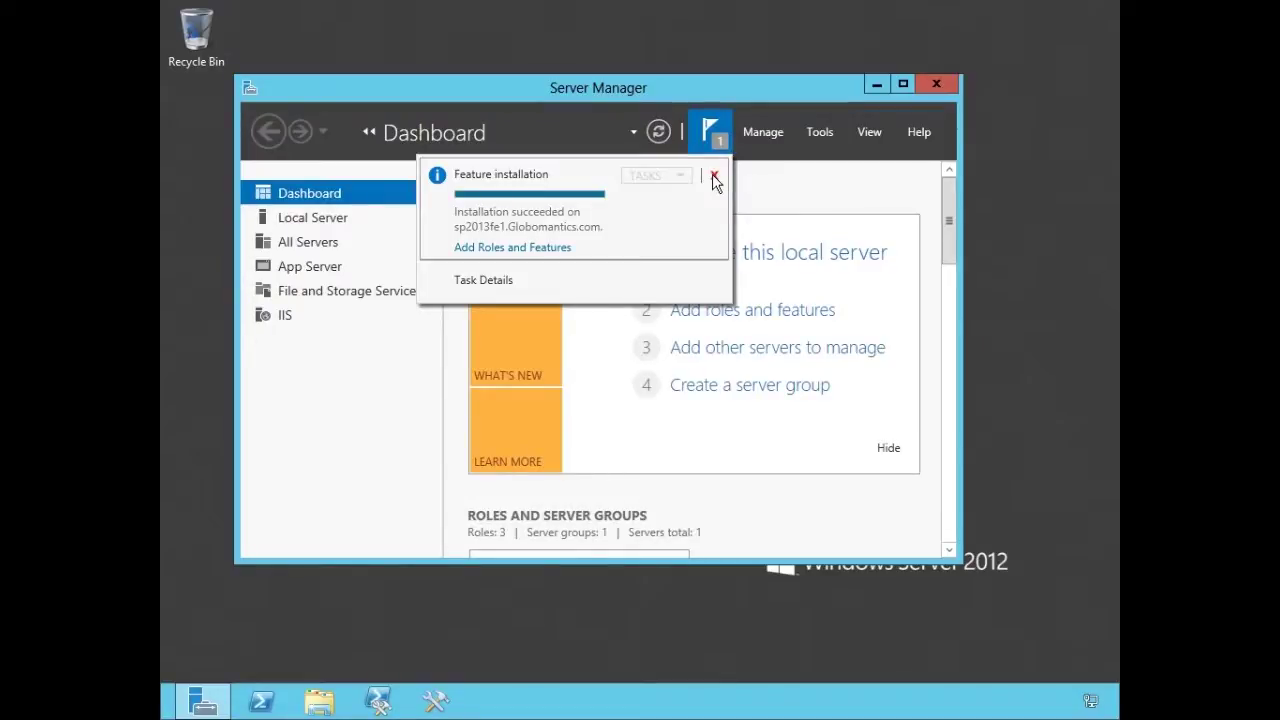
# - Back on sp2013fe1, dismiss the feature installation notification and open Network Load Balancing Manager
pyautogui.click(713, 175)
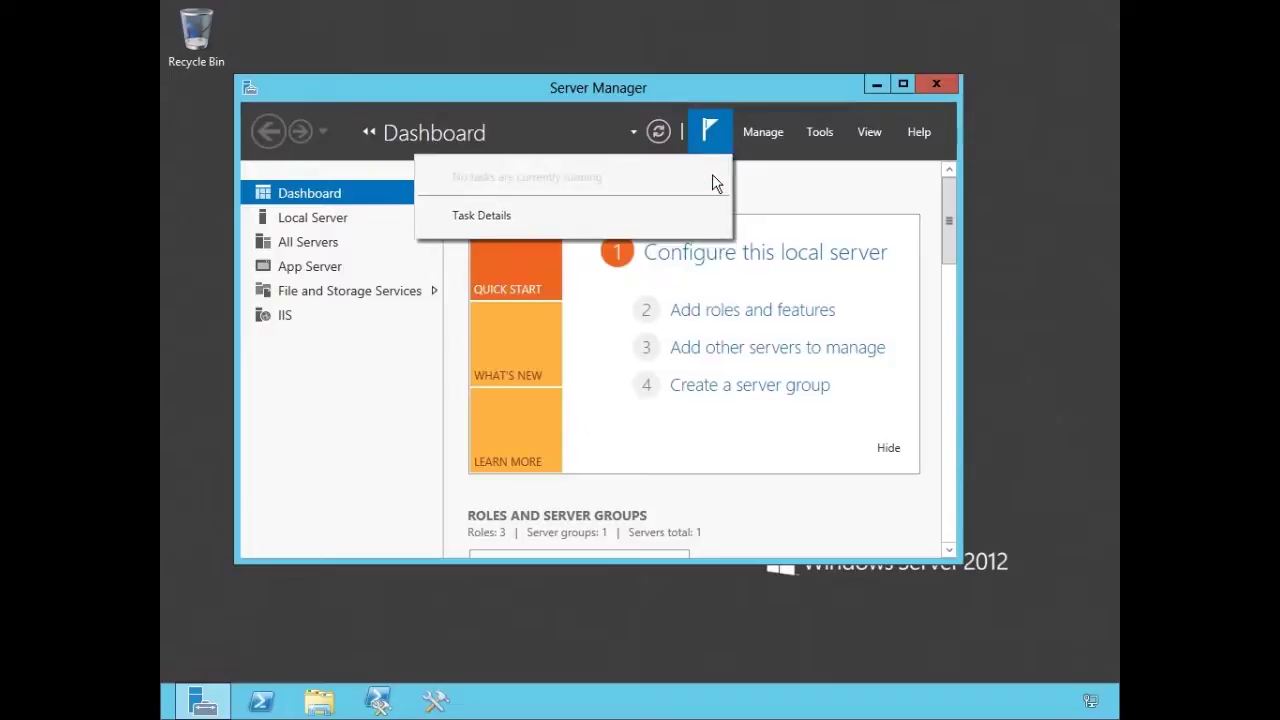
pyautogui.click(821, 133)
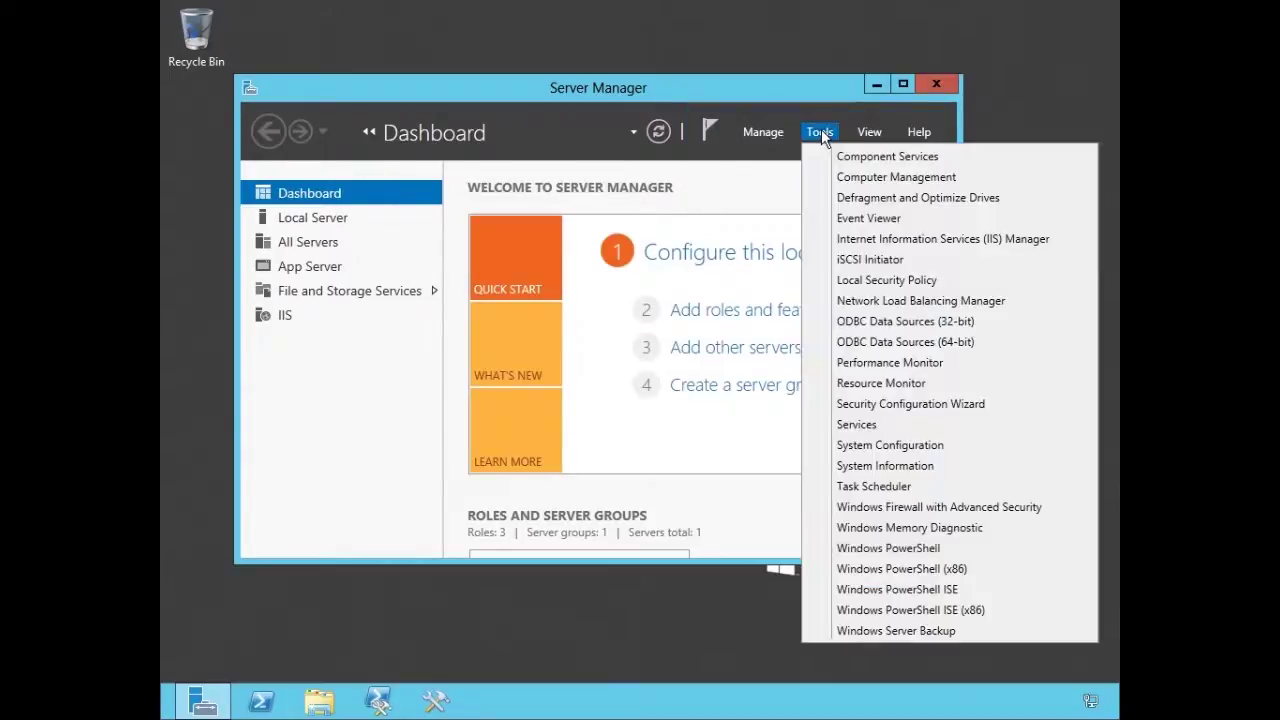
pyautogui.click(917, 305)
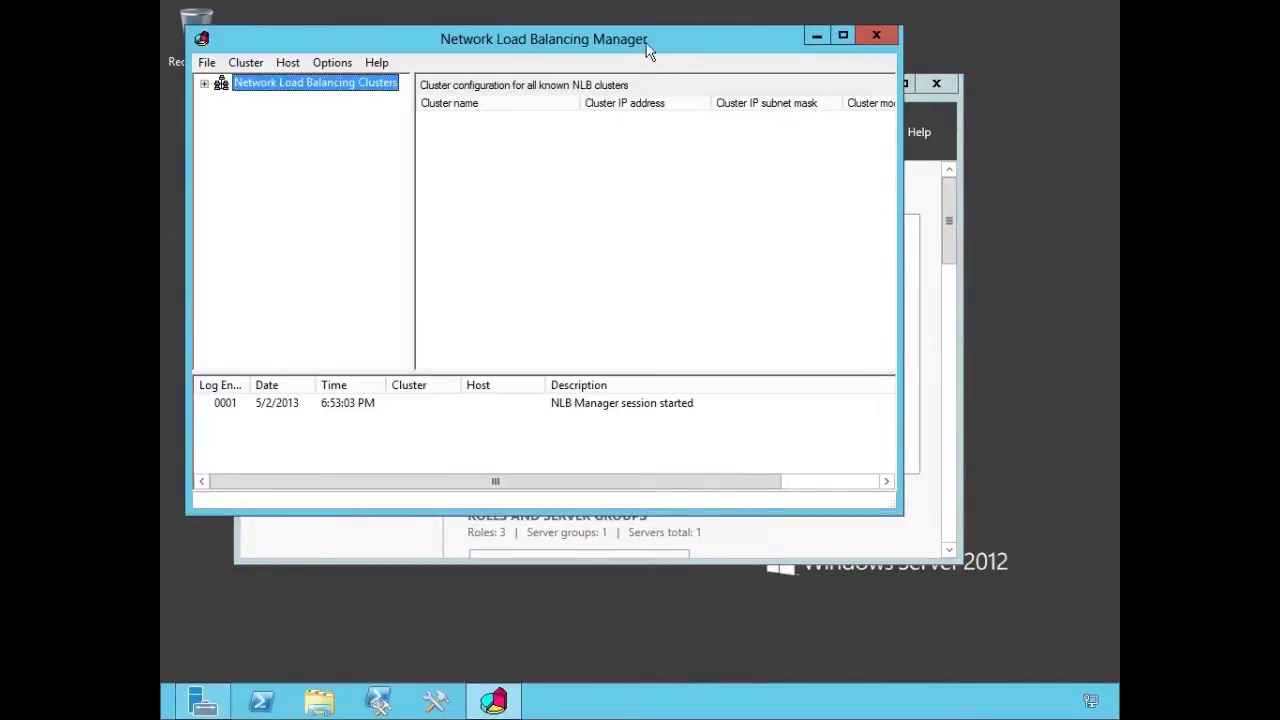
pyautogui.moveTo(646, 43); pyautogui.dragTo(724, 77)
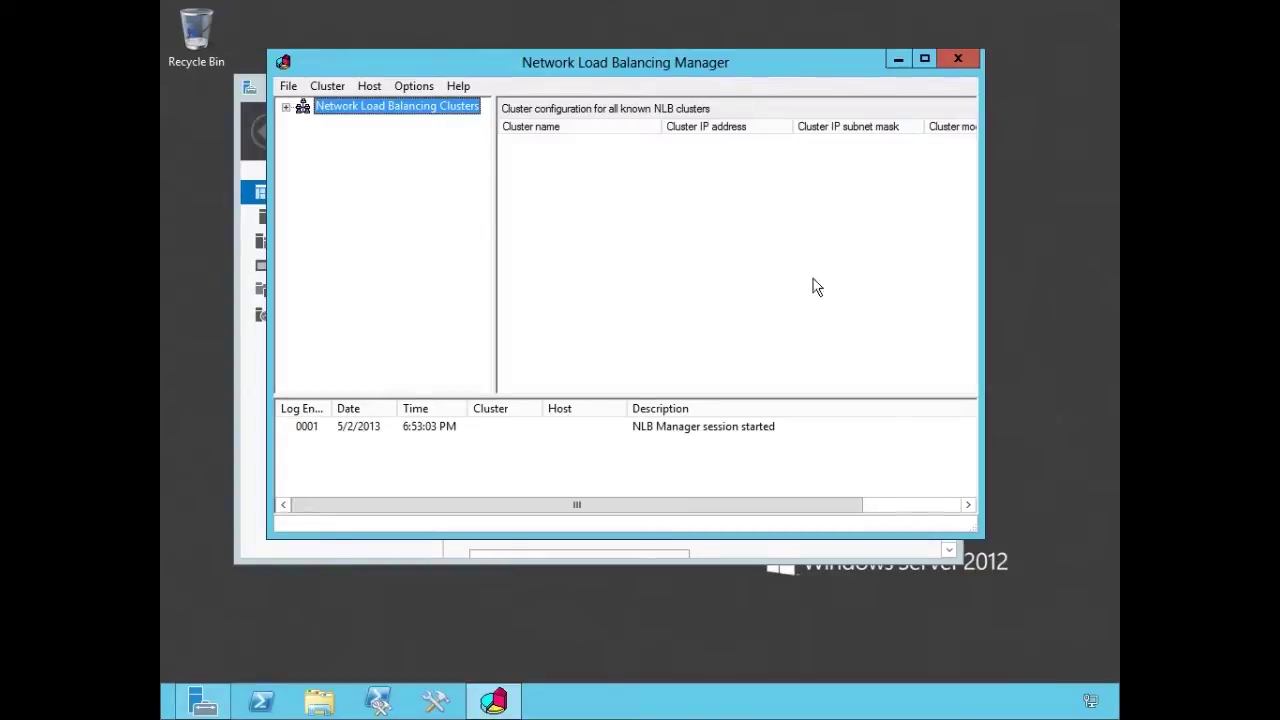
# - Open the server's network adapter settings and rename the Ethernet 3 connection as NLB
pyautogui.rightClick(1091, 706)
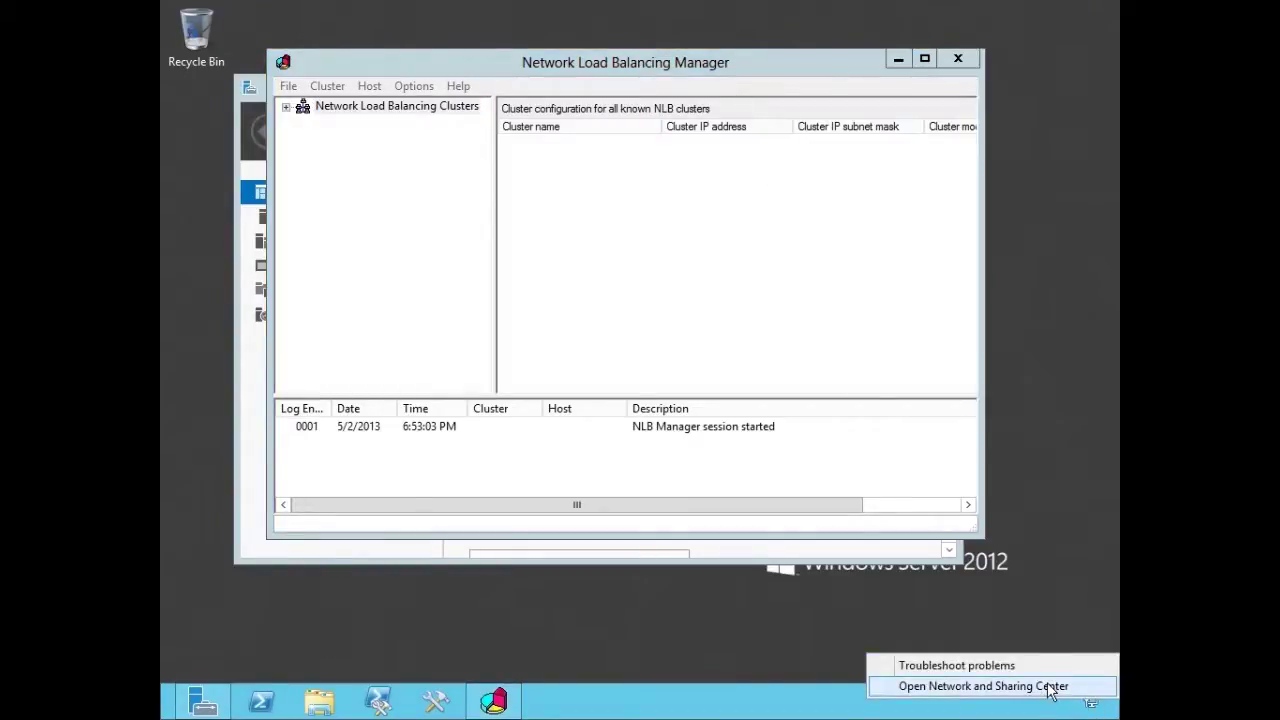
pyautogui.click(1051, 688)
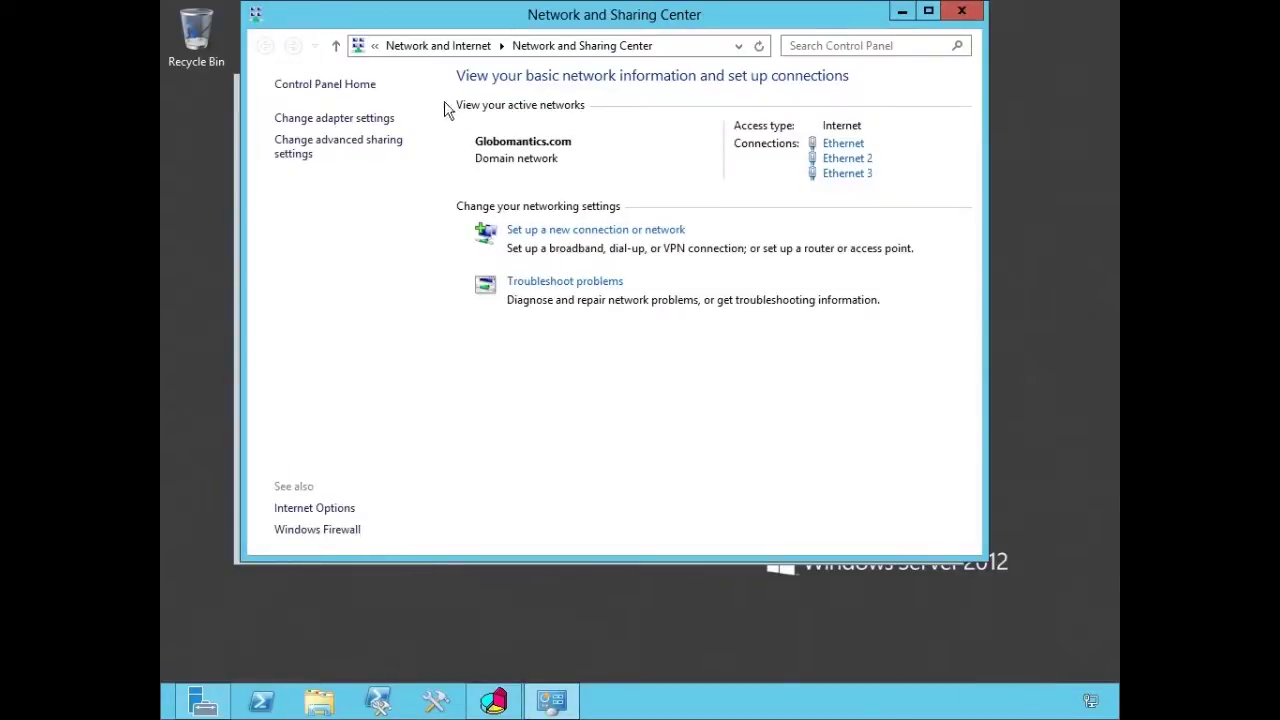
pyautogui.click(360, 121)
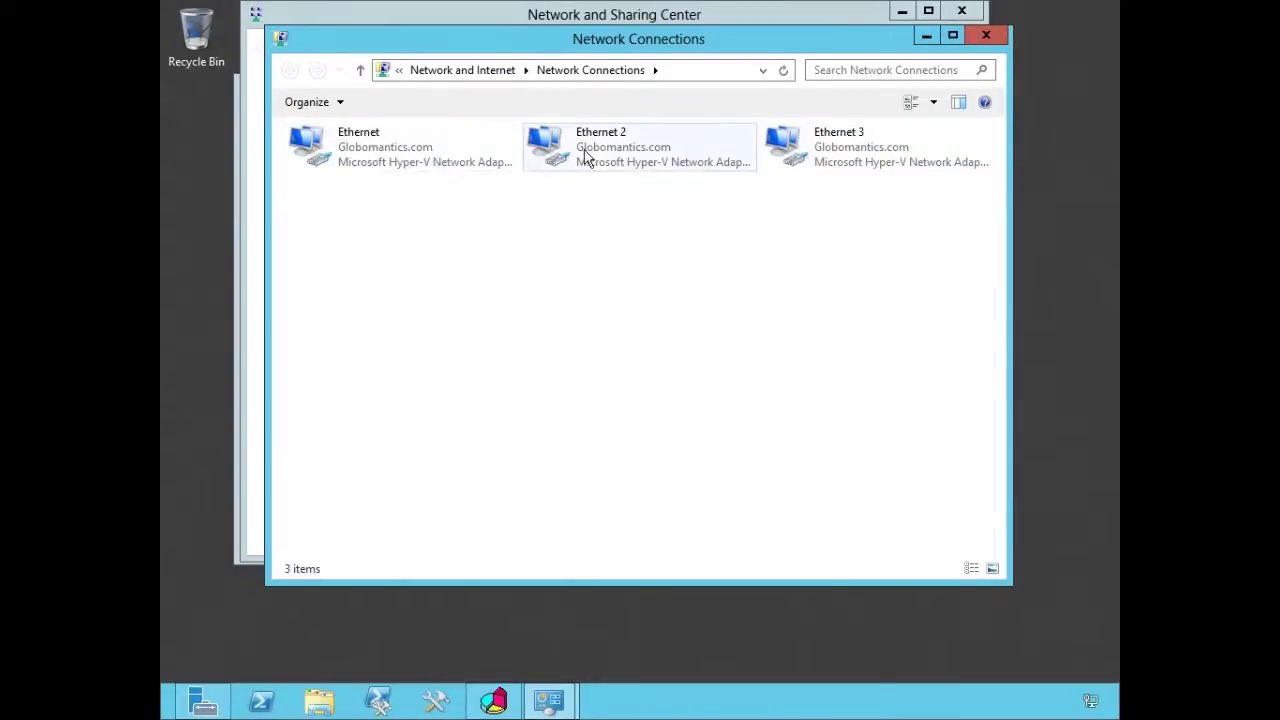
pyautogui.rightClick(858, 155)
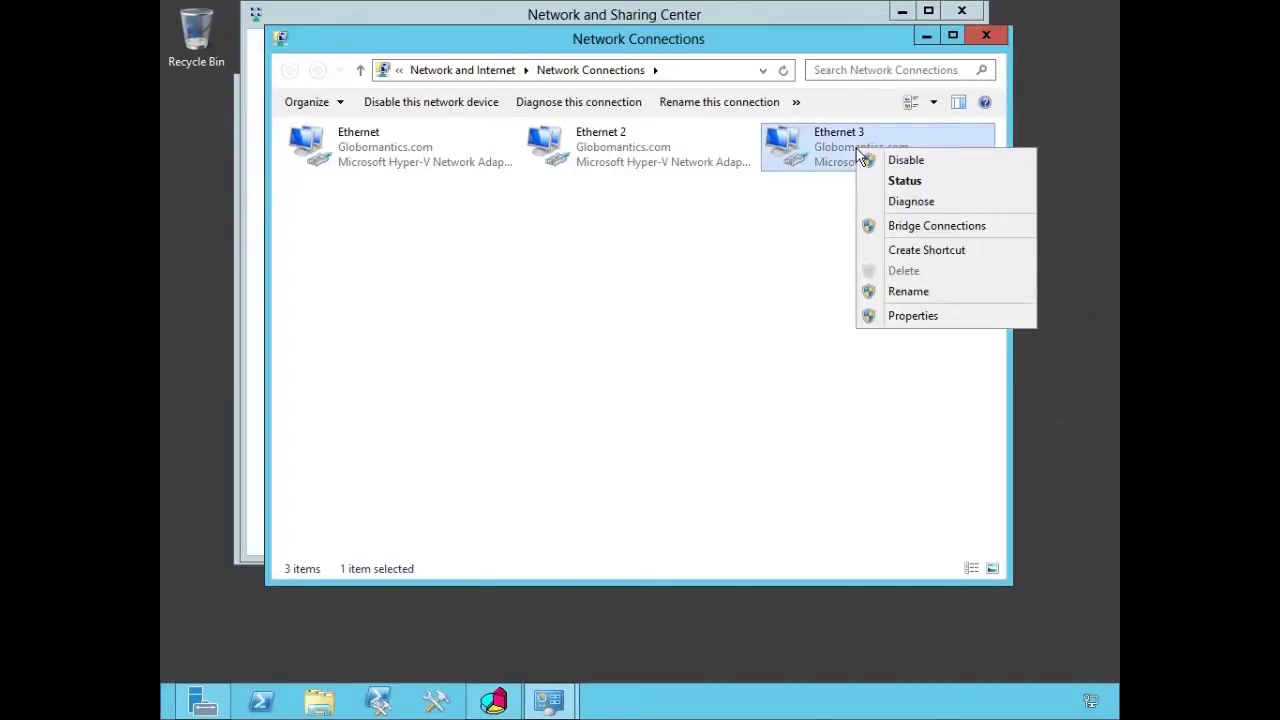
pyautogui.click(918, 292)
pyautogui.write('NLB')
pyautogui.click(920, 295)
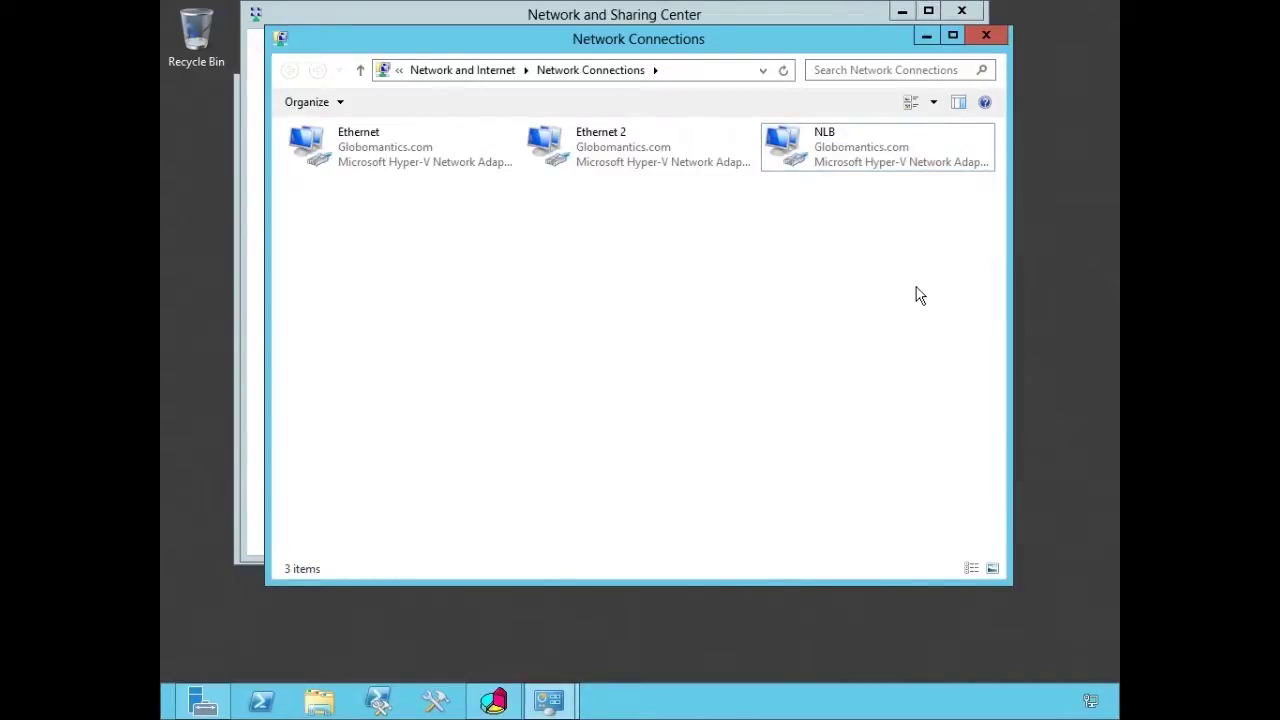
# - Review the NLB connection's properties, status and network details on sp2013fe1, and put the network windows out of the way
pyautogui.rightClick(847, 143)
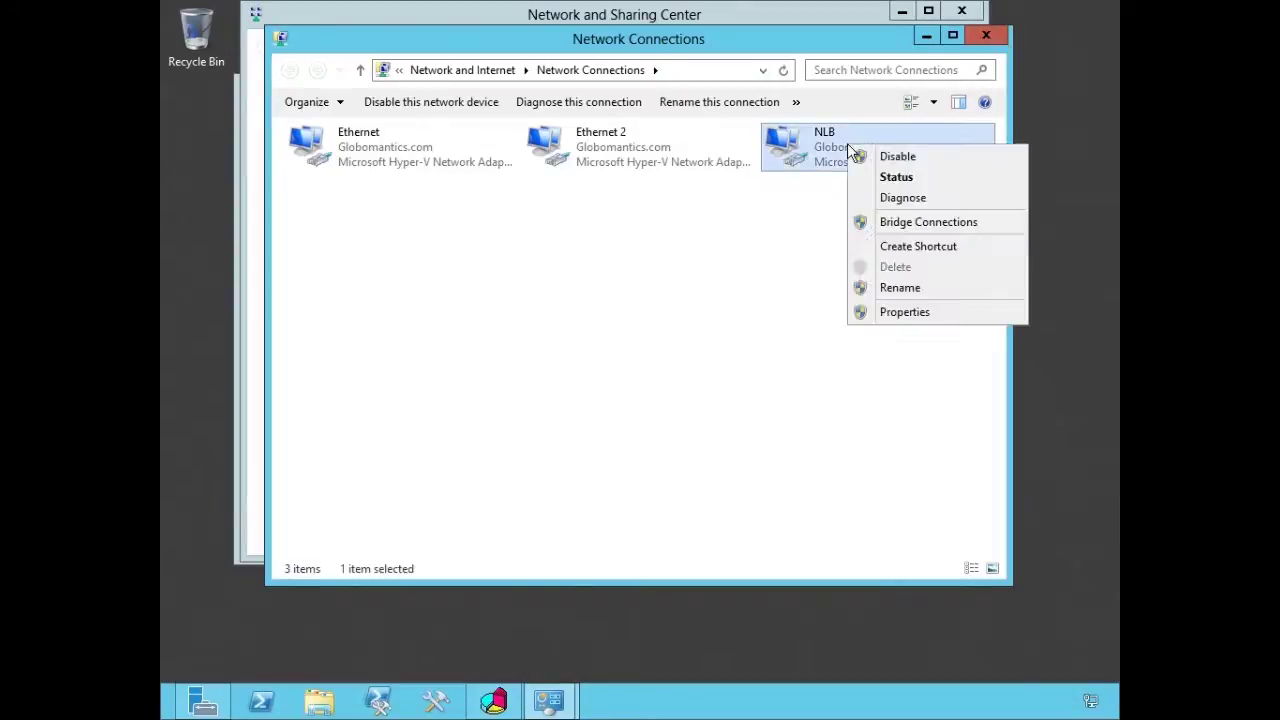
pyautogui.click(904, 312)
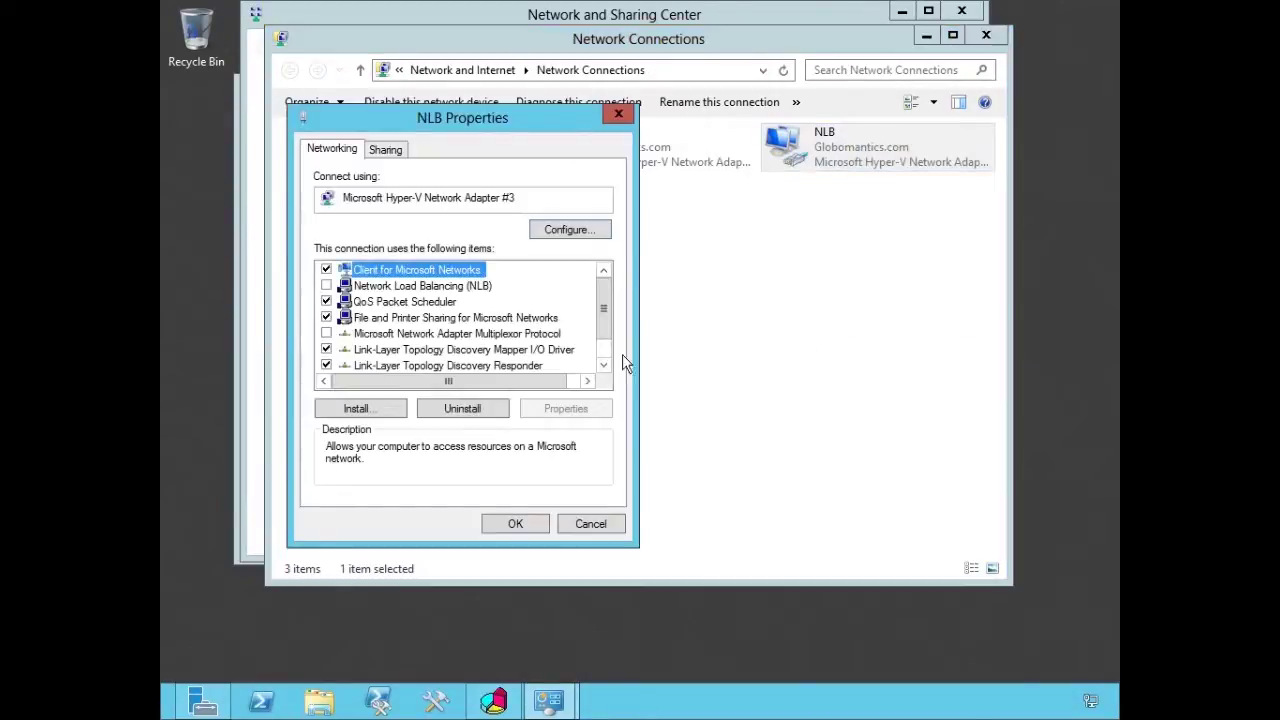
pyautogui.moveTo(606, 332); pyautogui.dragTo(604, 364)
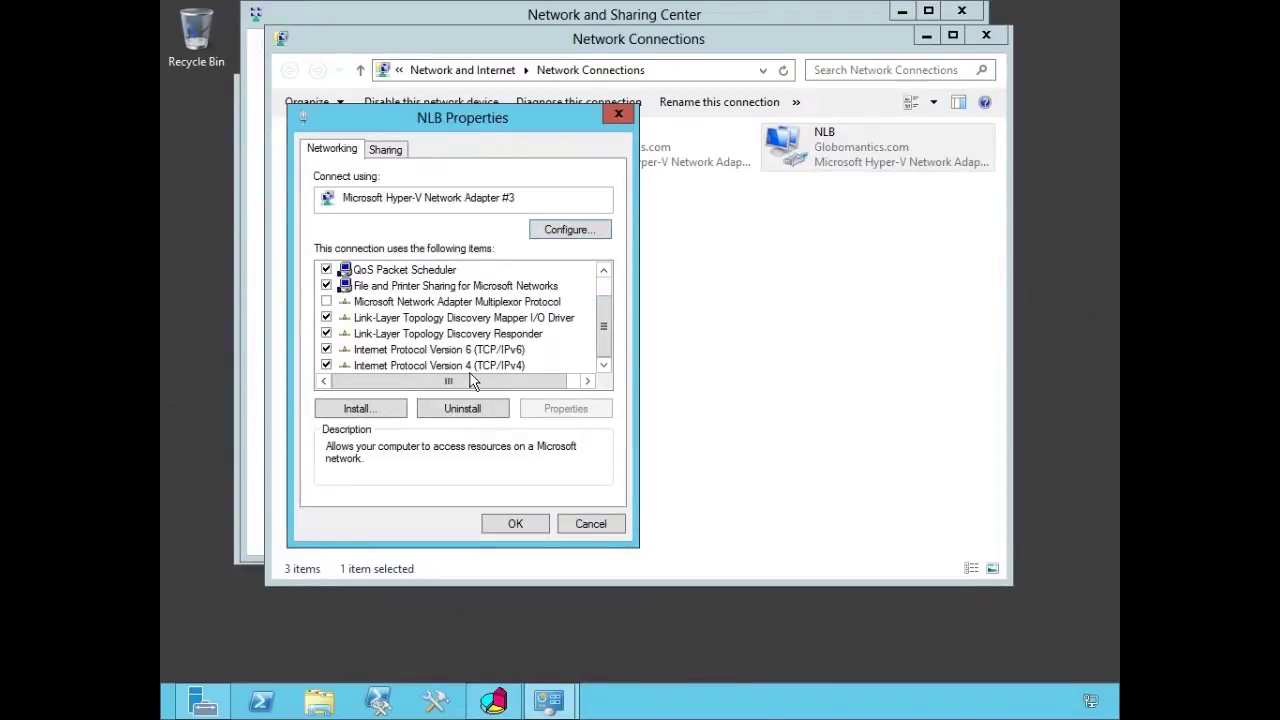
pyautogui.click(591, 524)
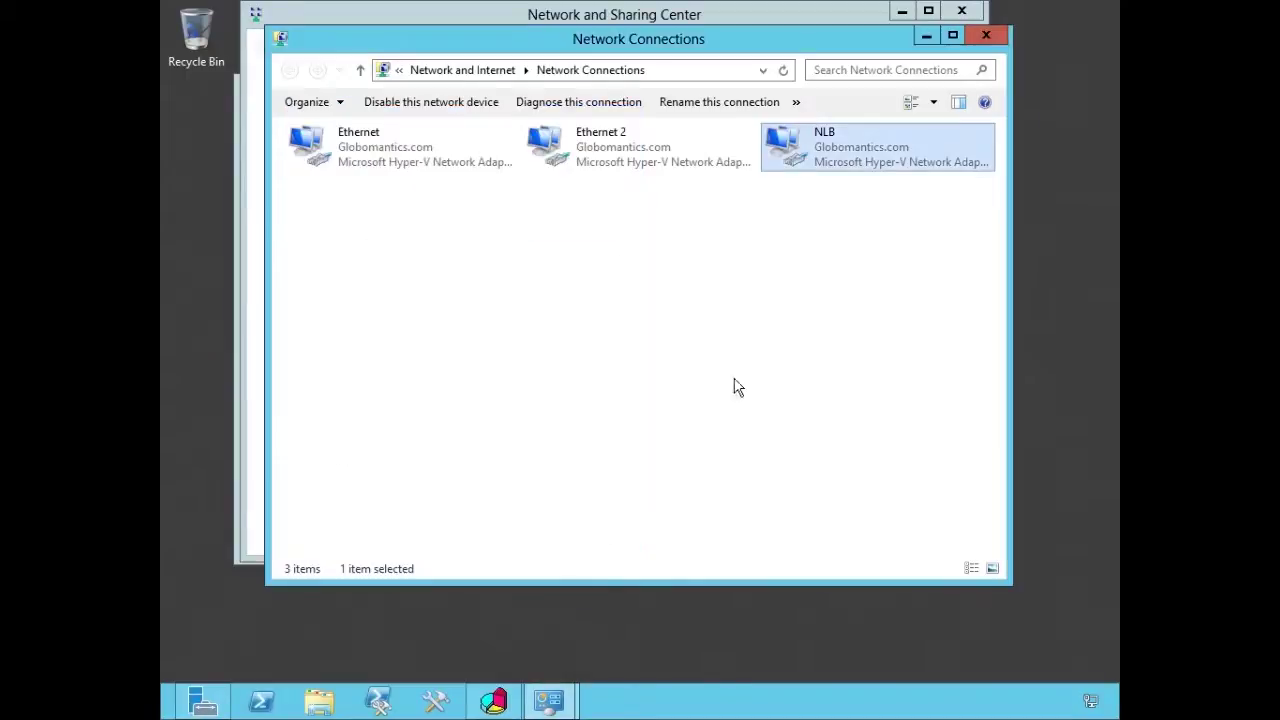
pyautogui.doubleClick(821, 156)
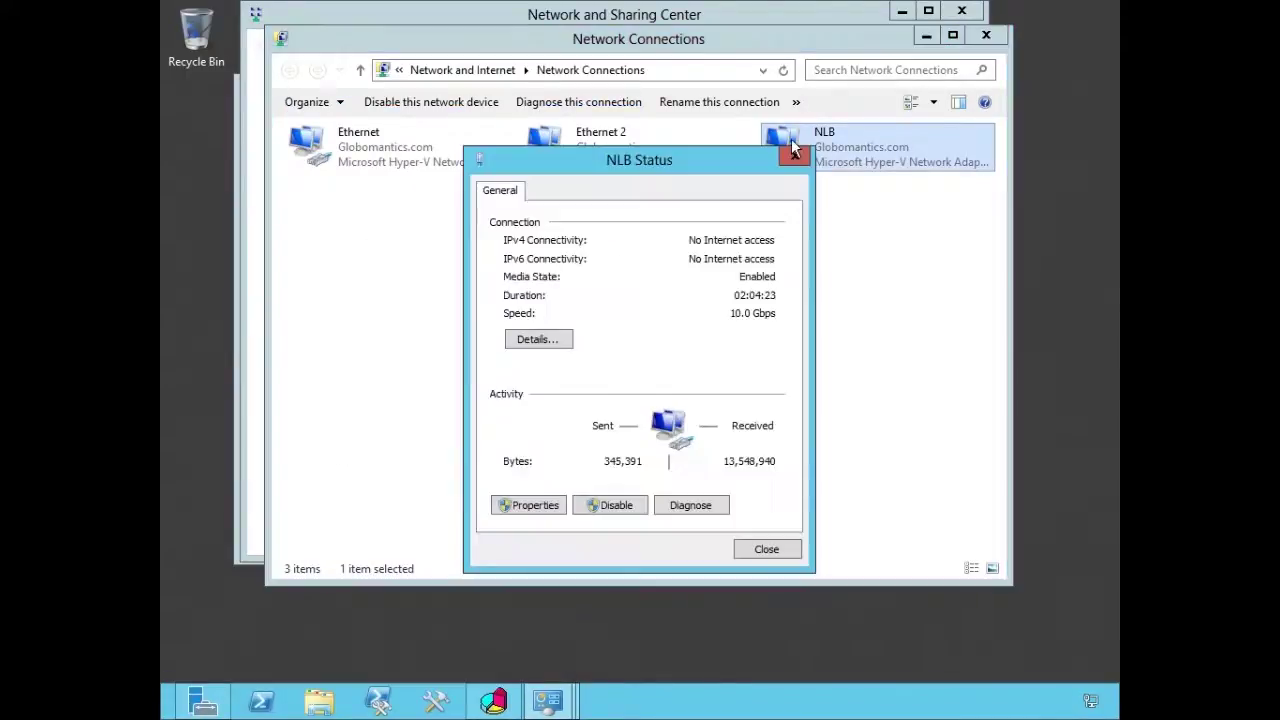
pyautogui.click(535, 343)
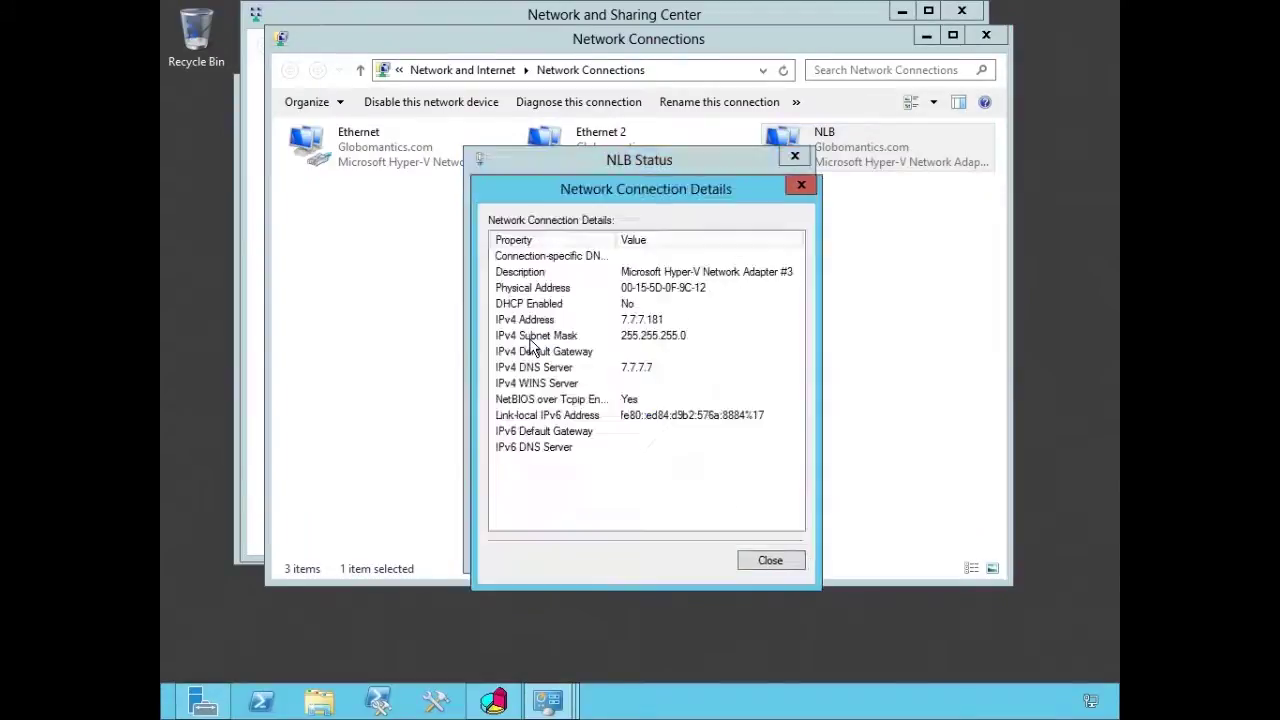
pyautogui.click(771, 561)
pyautogui.click(784, 551)
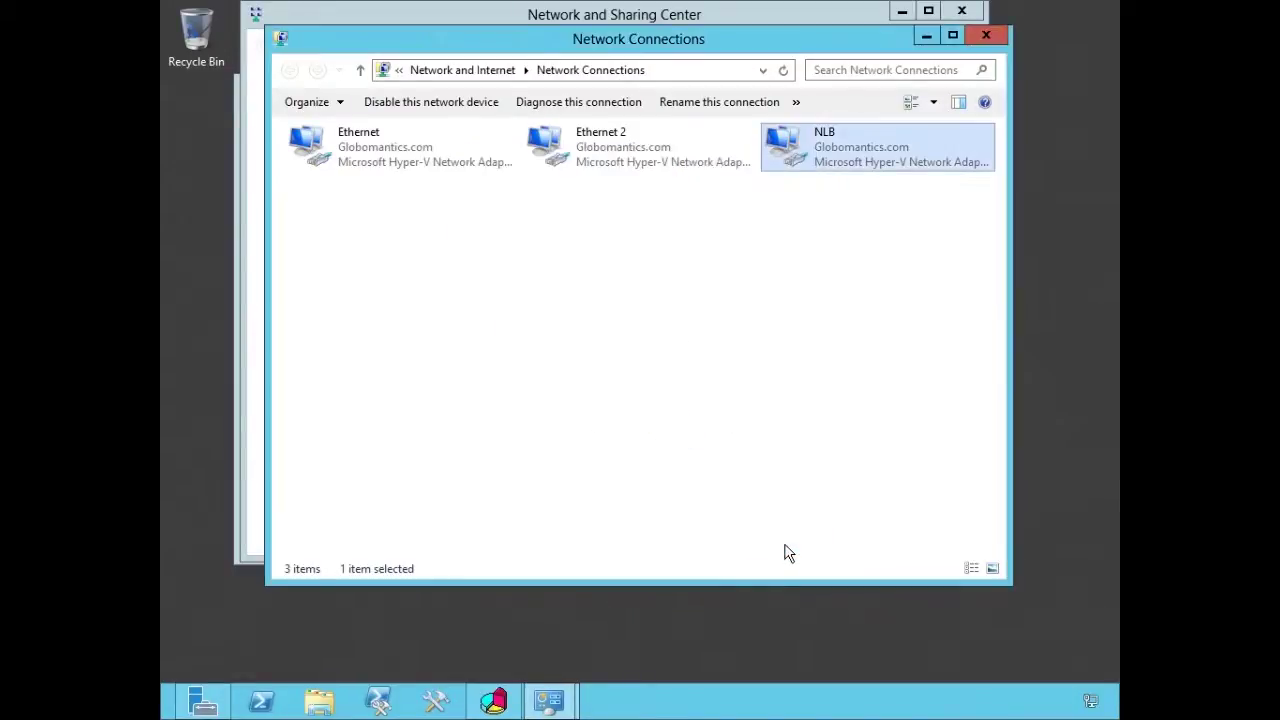
pyautogui.click(930, 44)
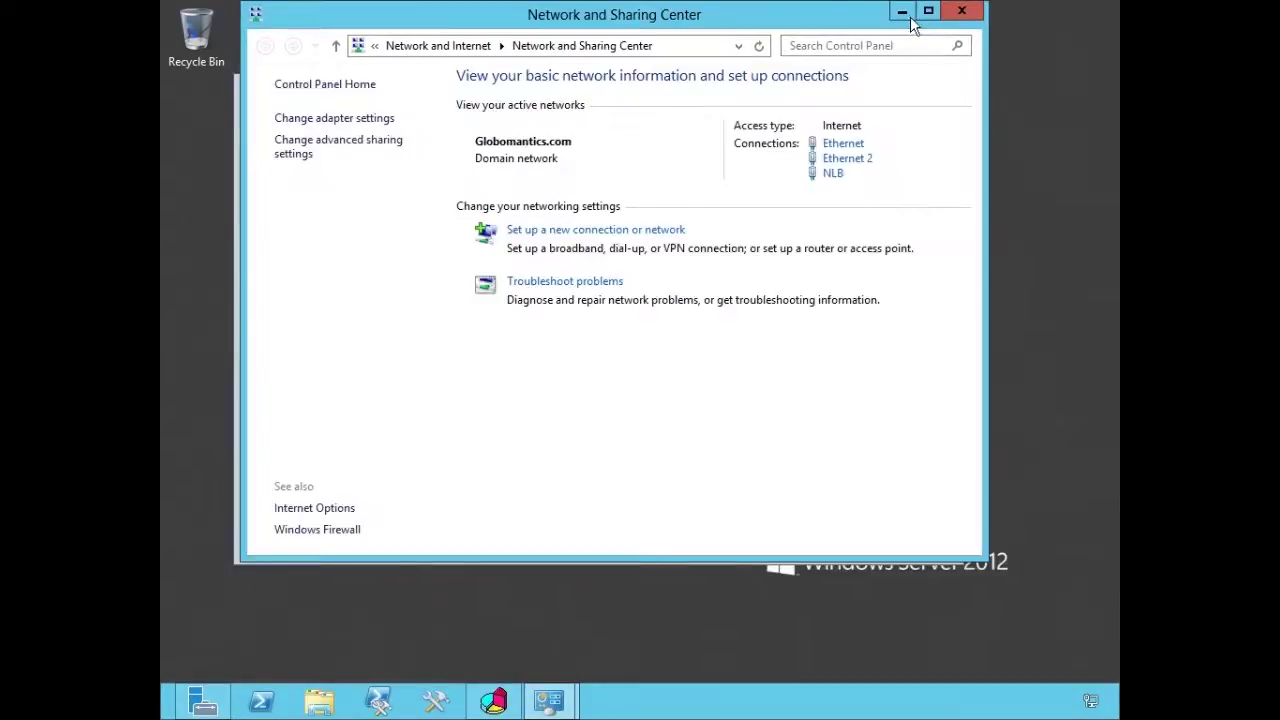
pyautogui.click(904, 13)
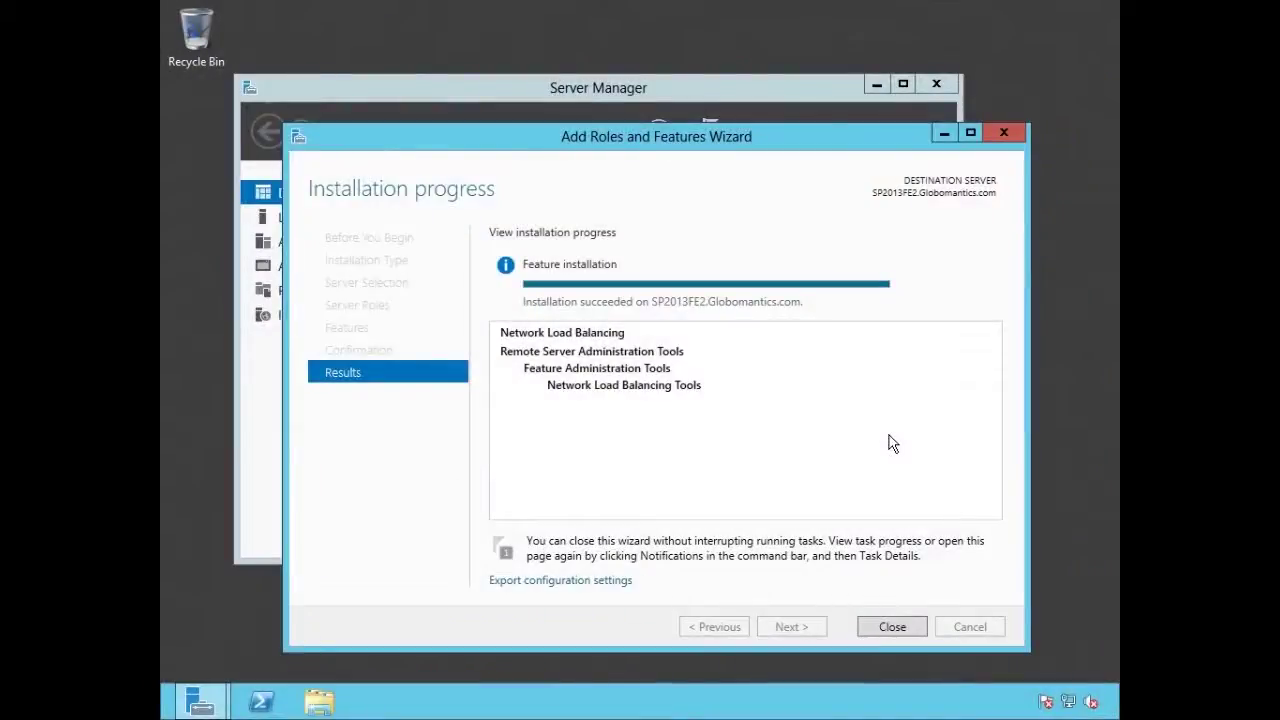
# - On SP2013FE2, close the finished feature installation wizard and rename the Ethernet 3 network connection as NLB
pyautogui.click(893, 626)
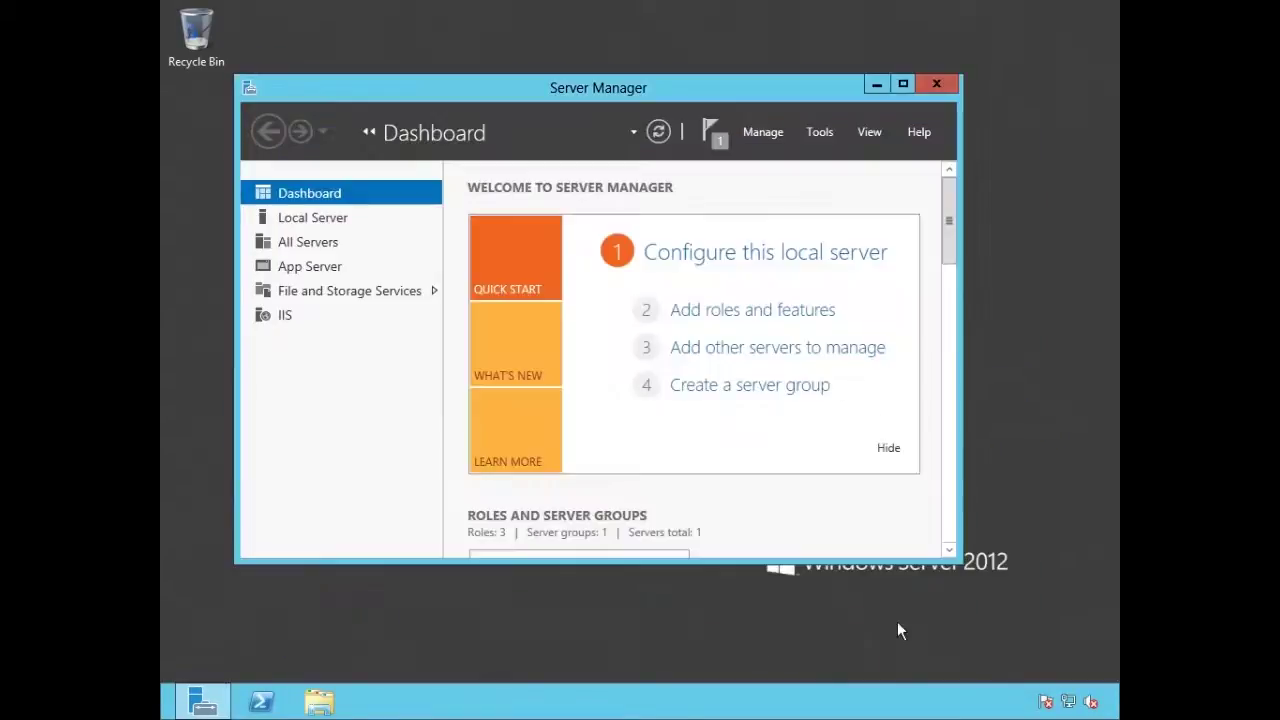
pyautogui.rightClick(1070, 706)
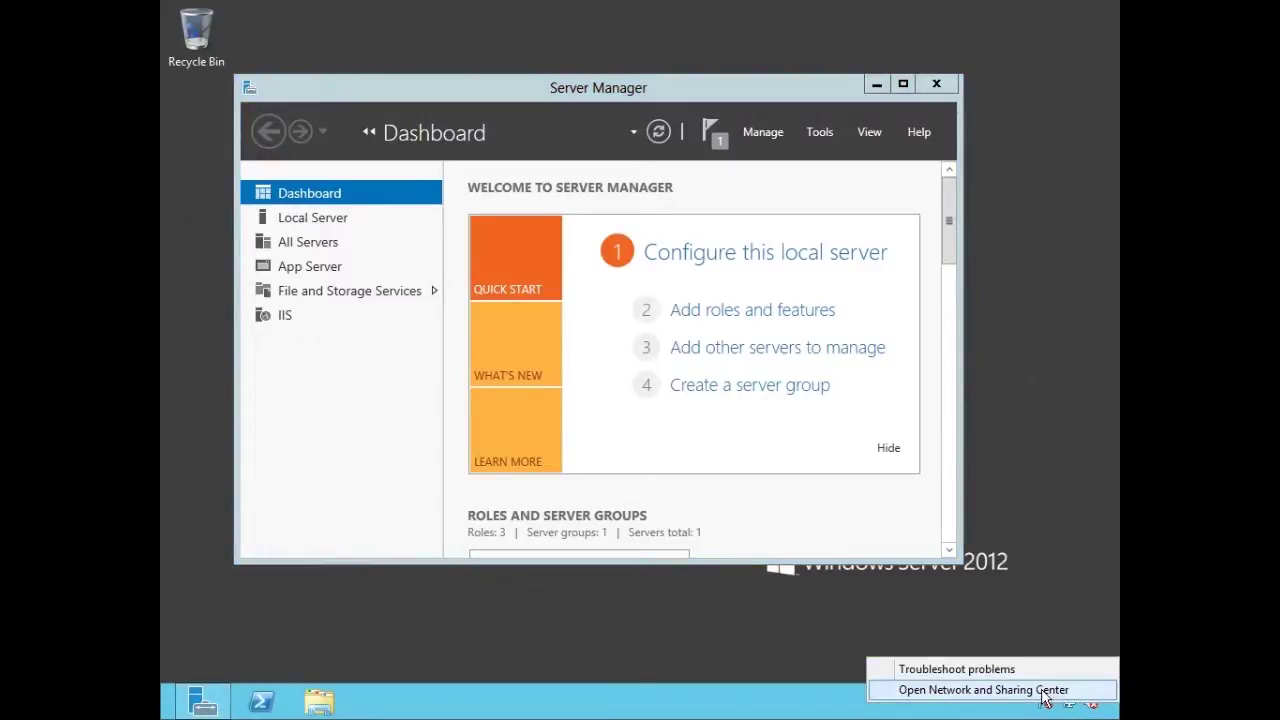
pyautogui.click(1040, 690)
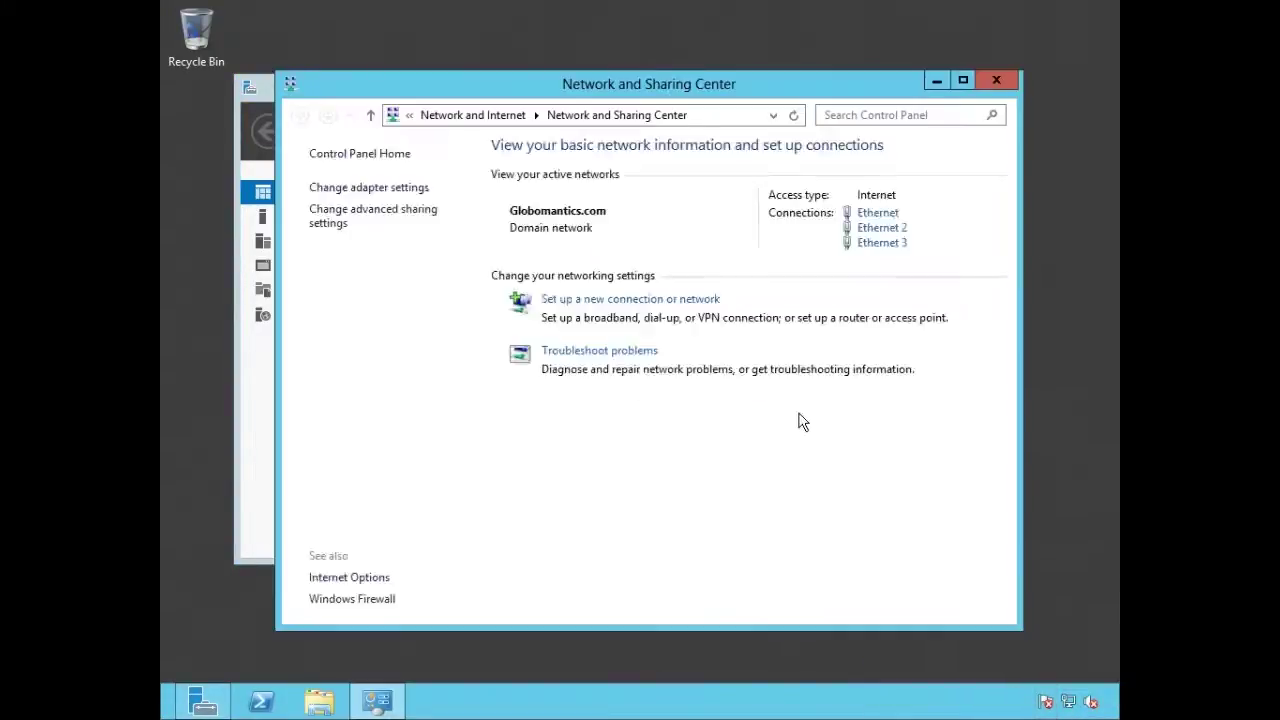
pyautogui.click(400, 188)
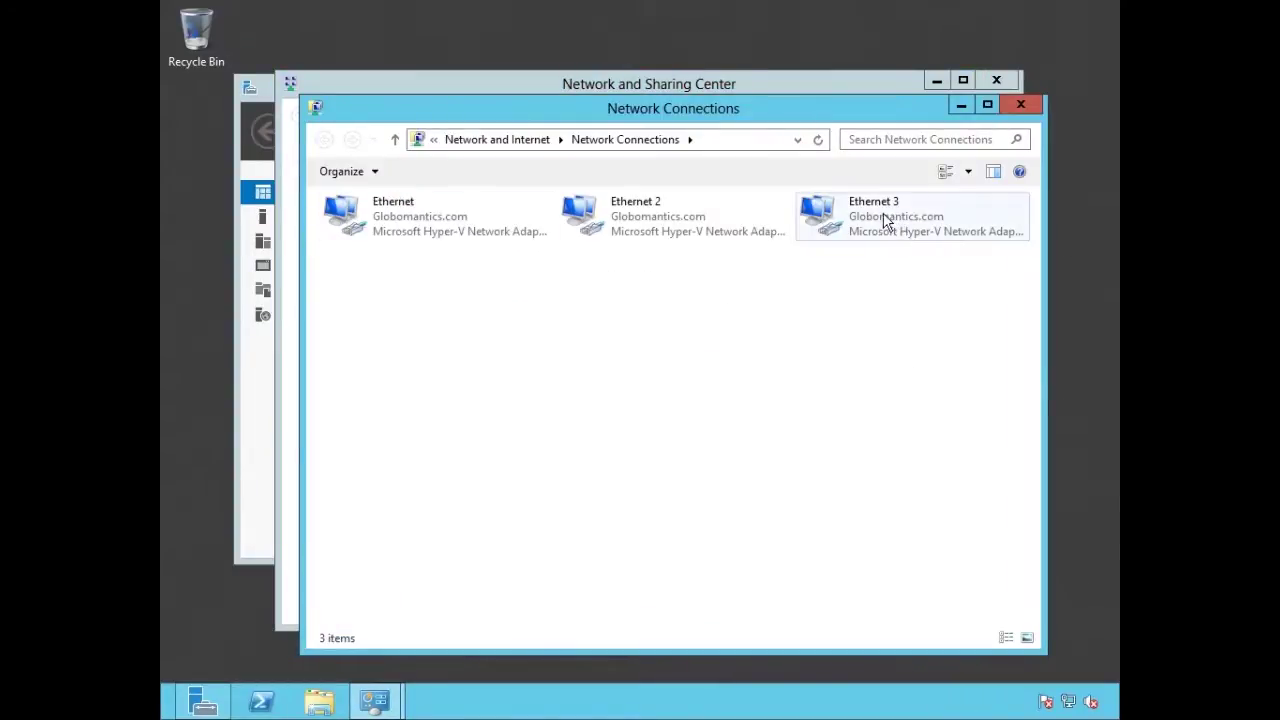
pyautogui.rightClick(884, 215)
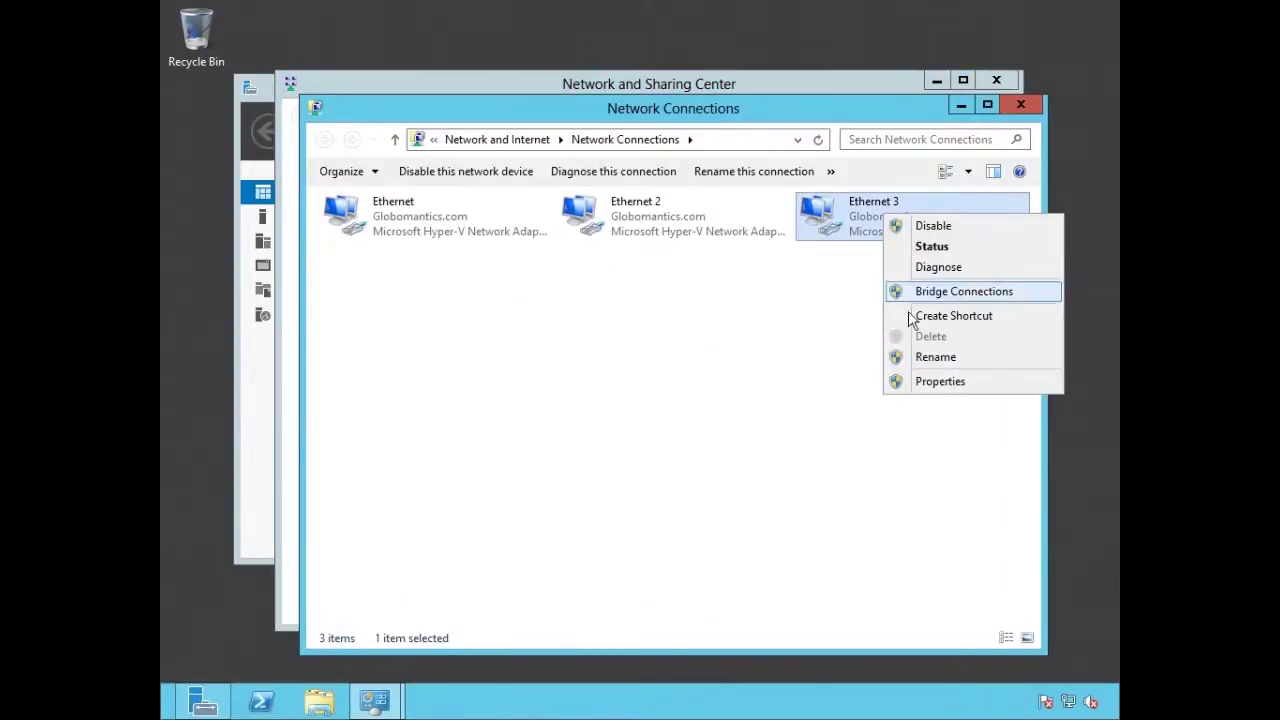
pyautogui.click(928, 358)
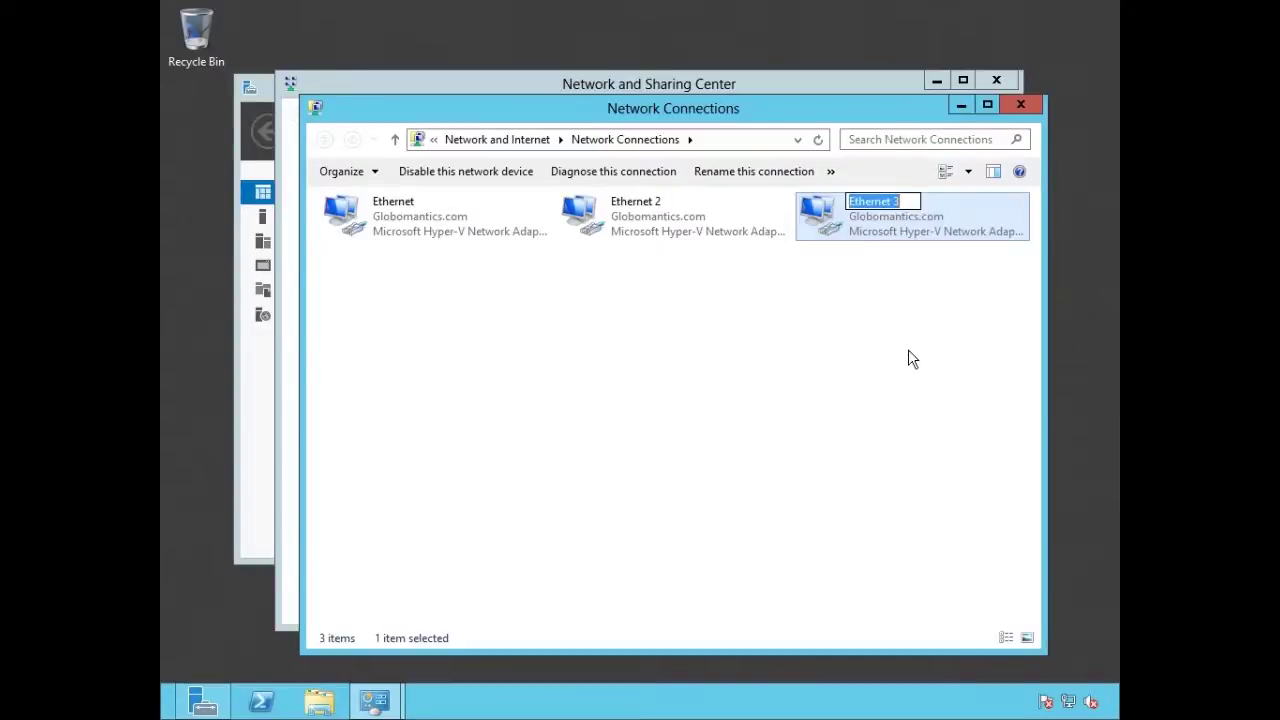
pyautogui.write('NLB')
pyautogui.click(908, 349)
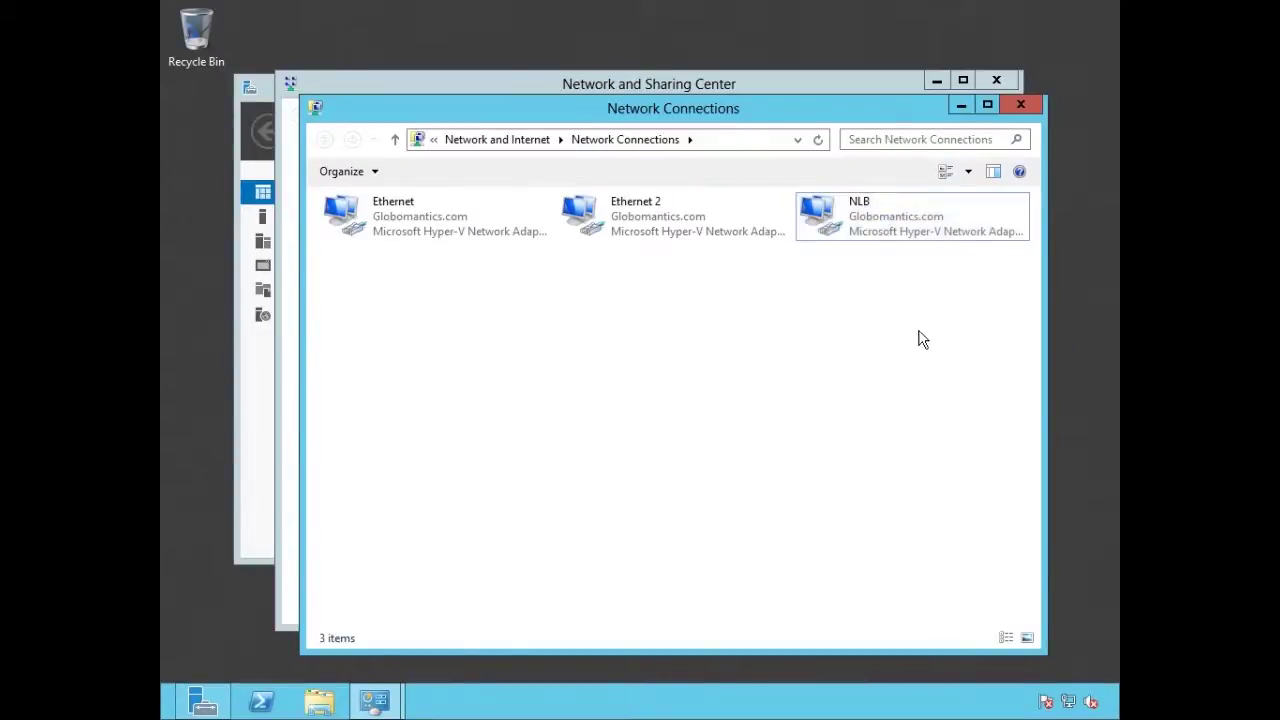
# - Check the NLB connection's status and IP address details on SP2013FE2, and close the network windows
pyautogui.doubleClick(883, 228)
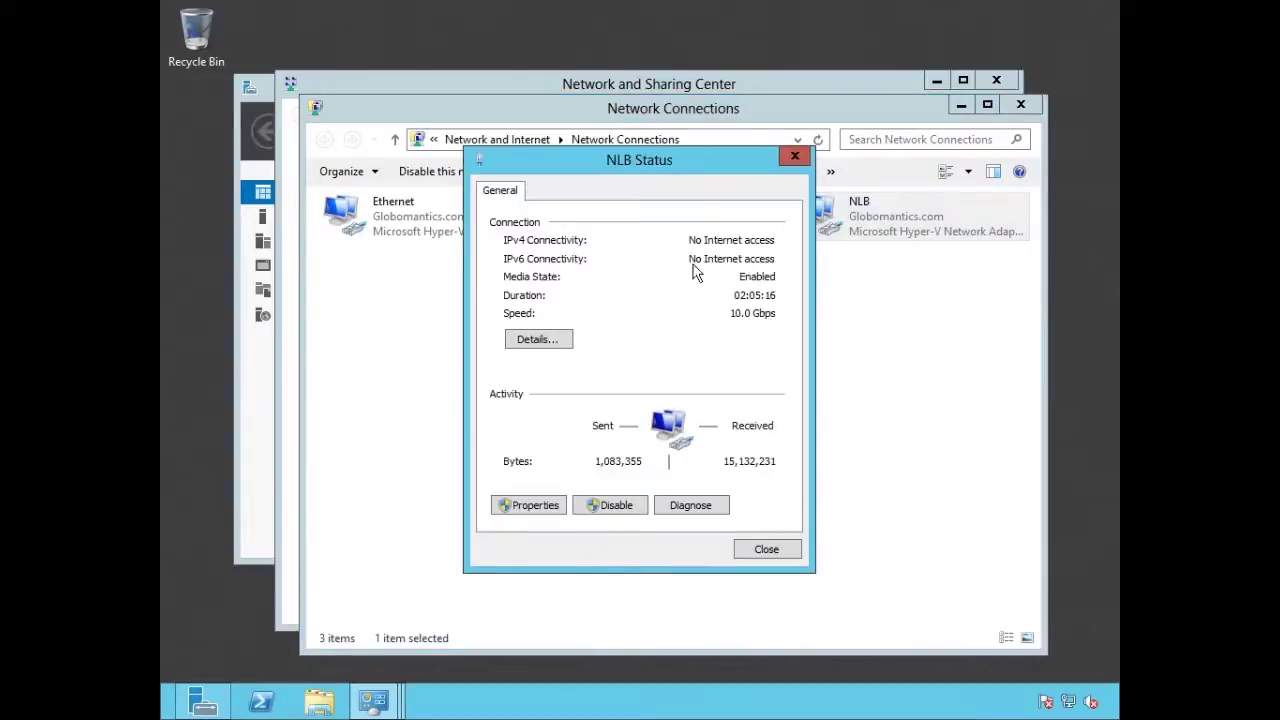
pyautogui.click(541, 339)
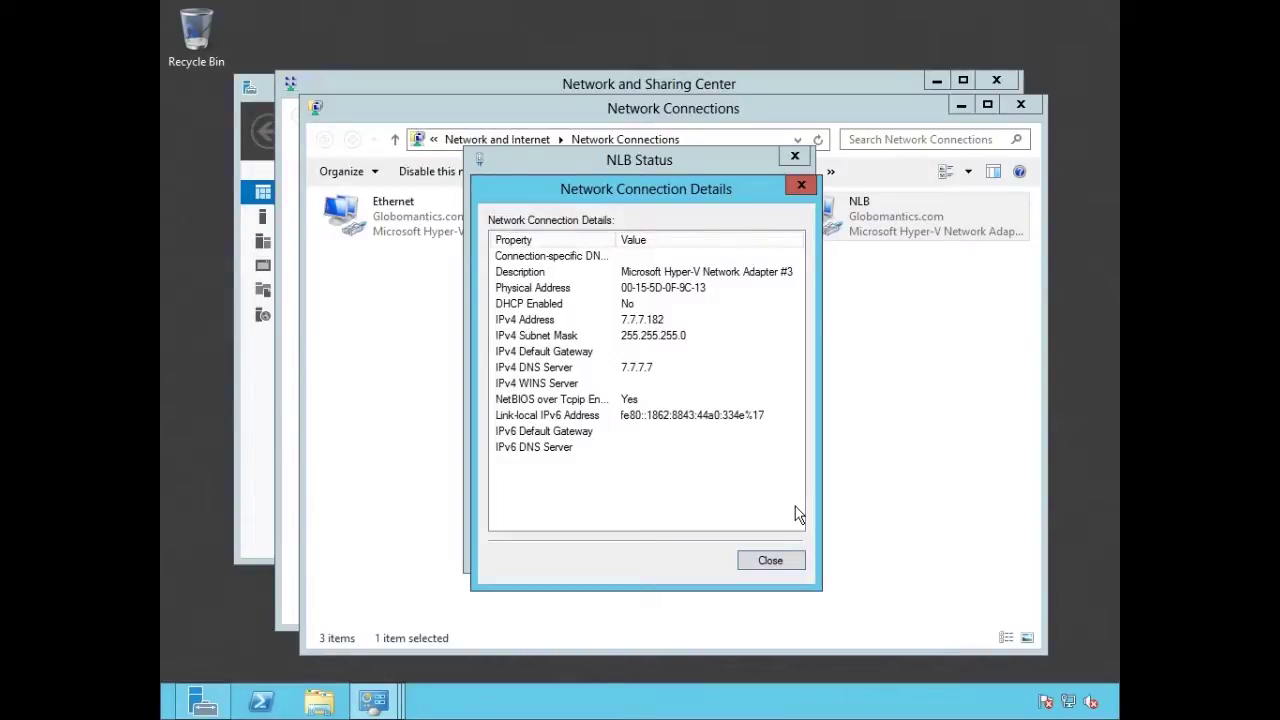
pyautogui.click(771, 560)
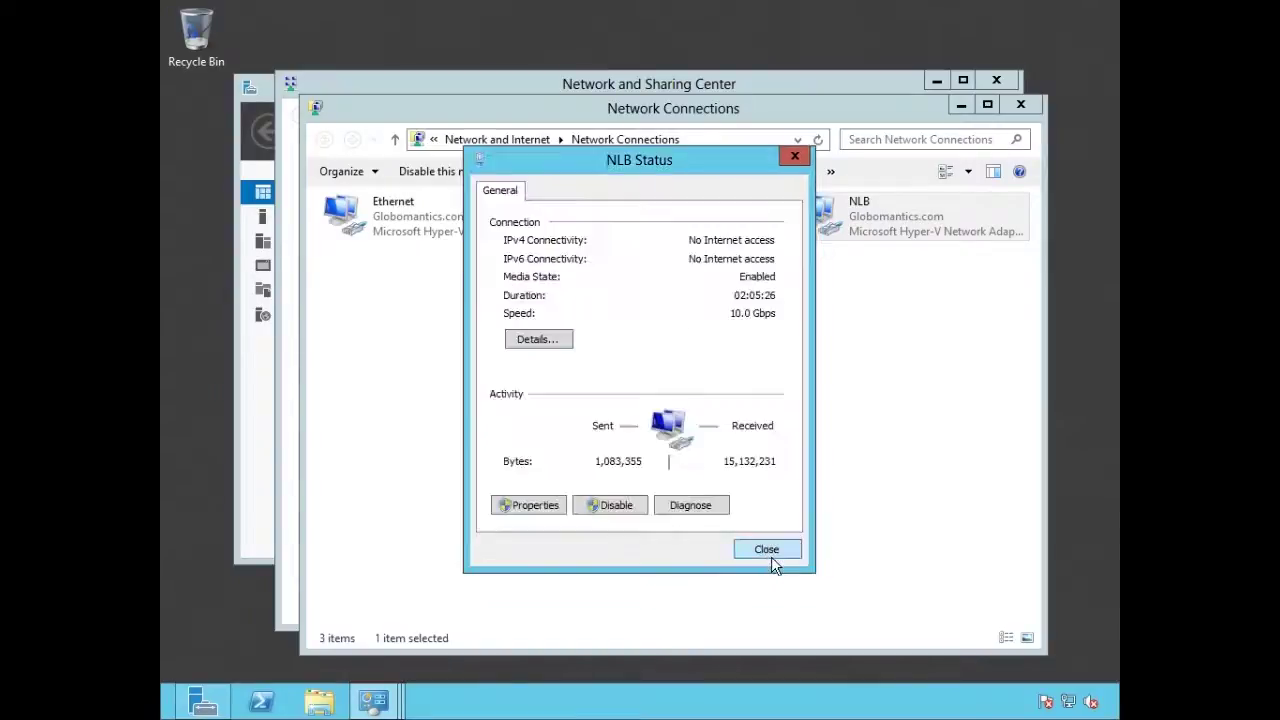
pyautogui.click(766, 550)
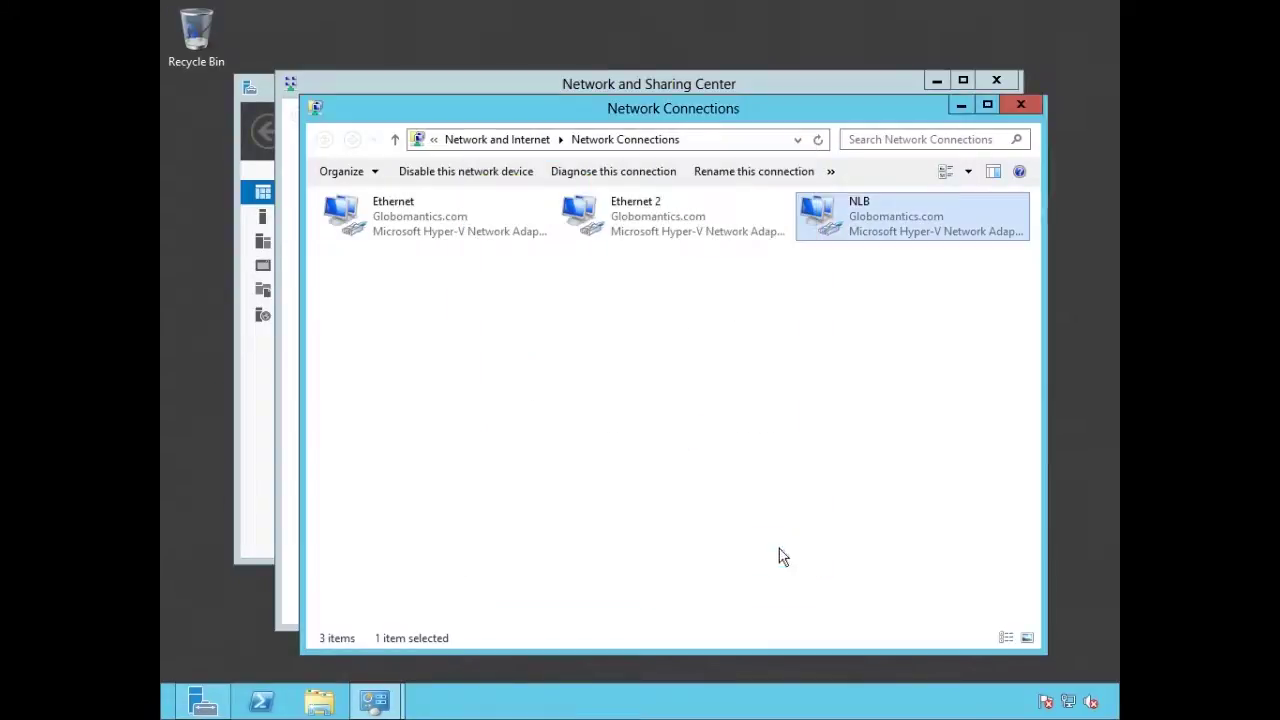
pyautogui.click(1021, 105)
pyautogui.click(1008, 86)
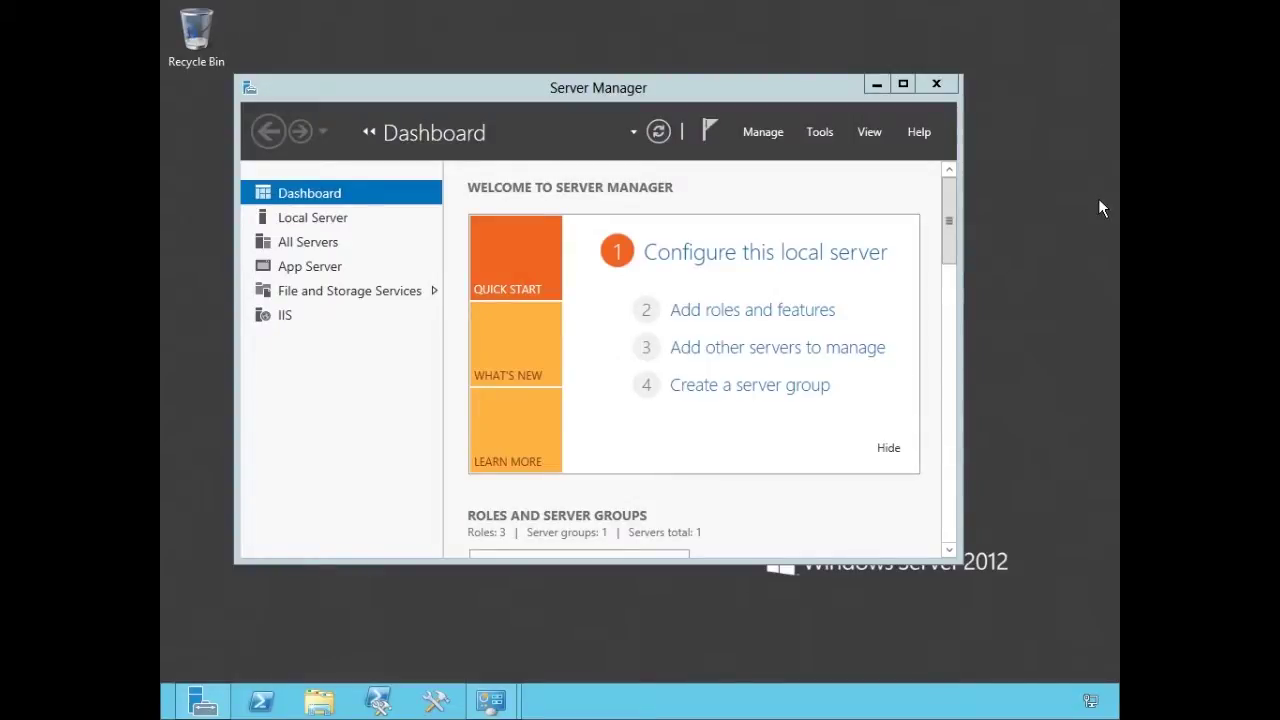
# - Back on sp2013fe1, open Network Load Balancing Manager and start a new cluster with host sp2013fe1 on its NLB interface, accepting the default host parameters
pyautogui.click(818, 133)
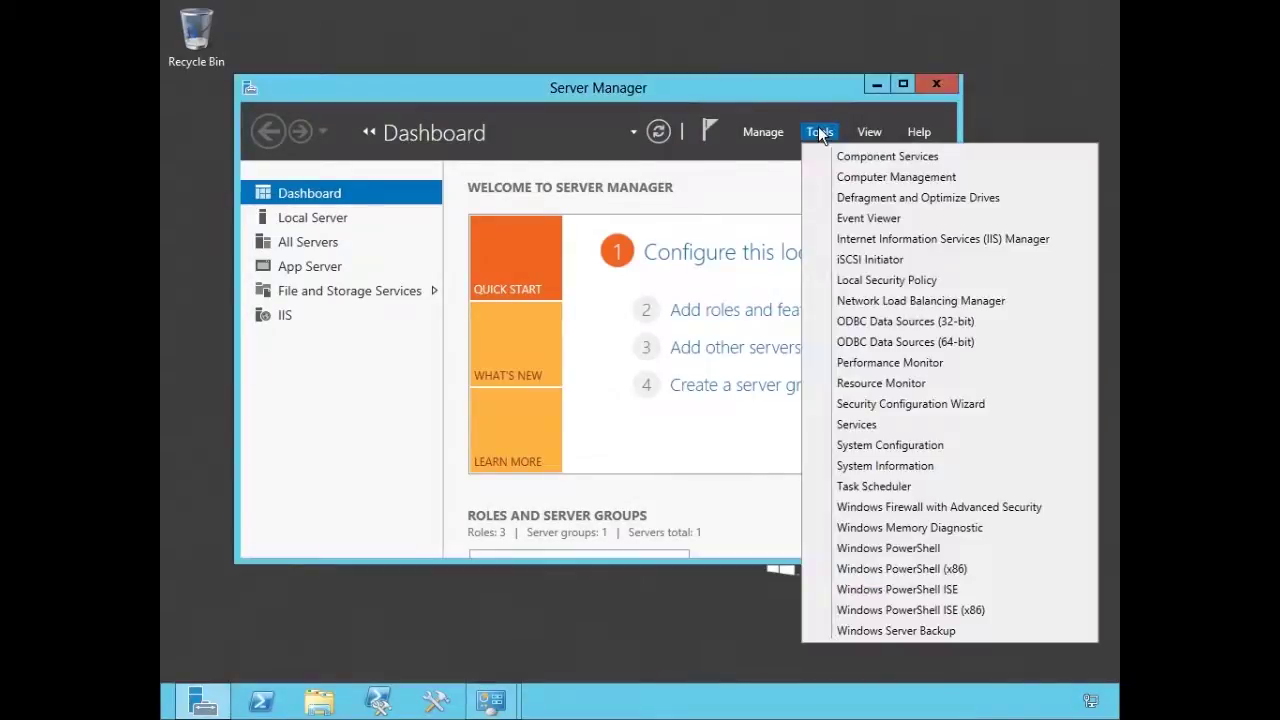
pyautogui.click(897, 305)
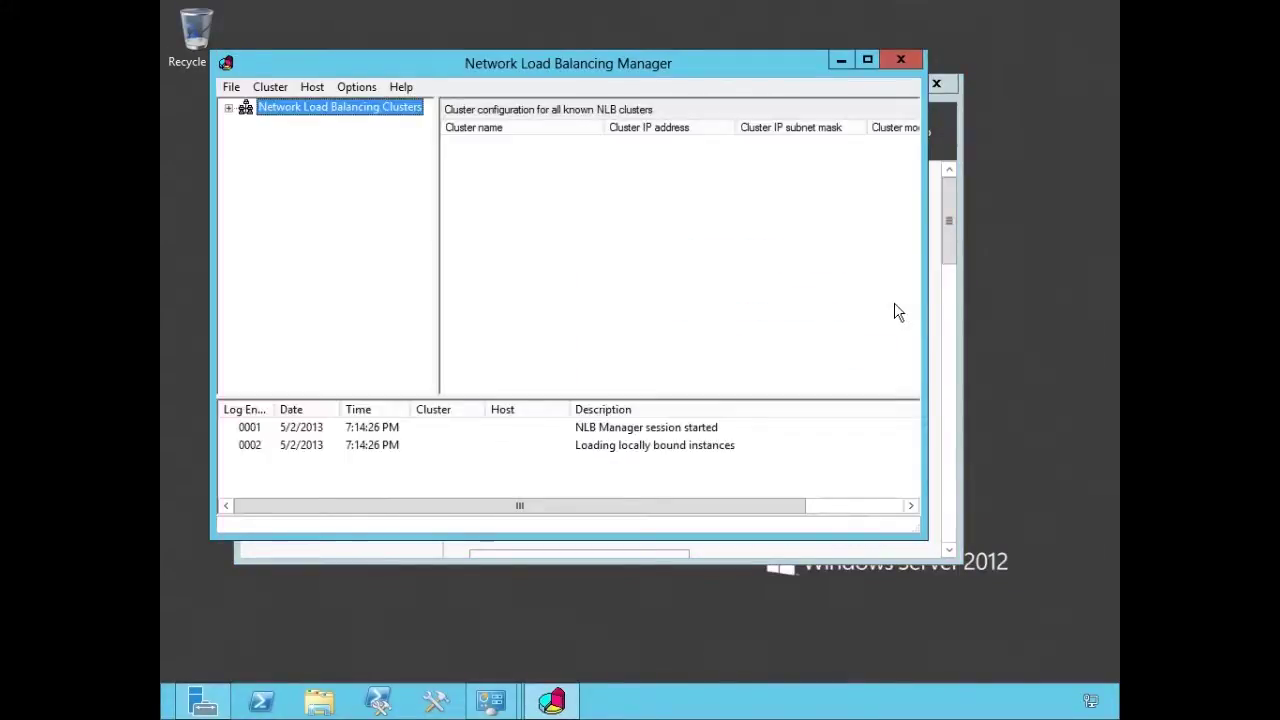
pyautogui.rightClick(339, 105)
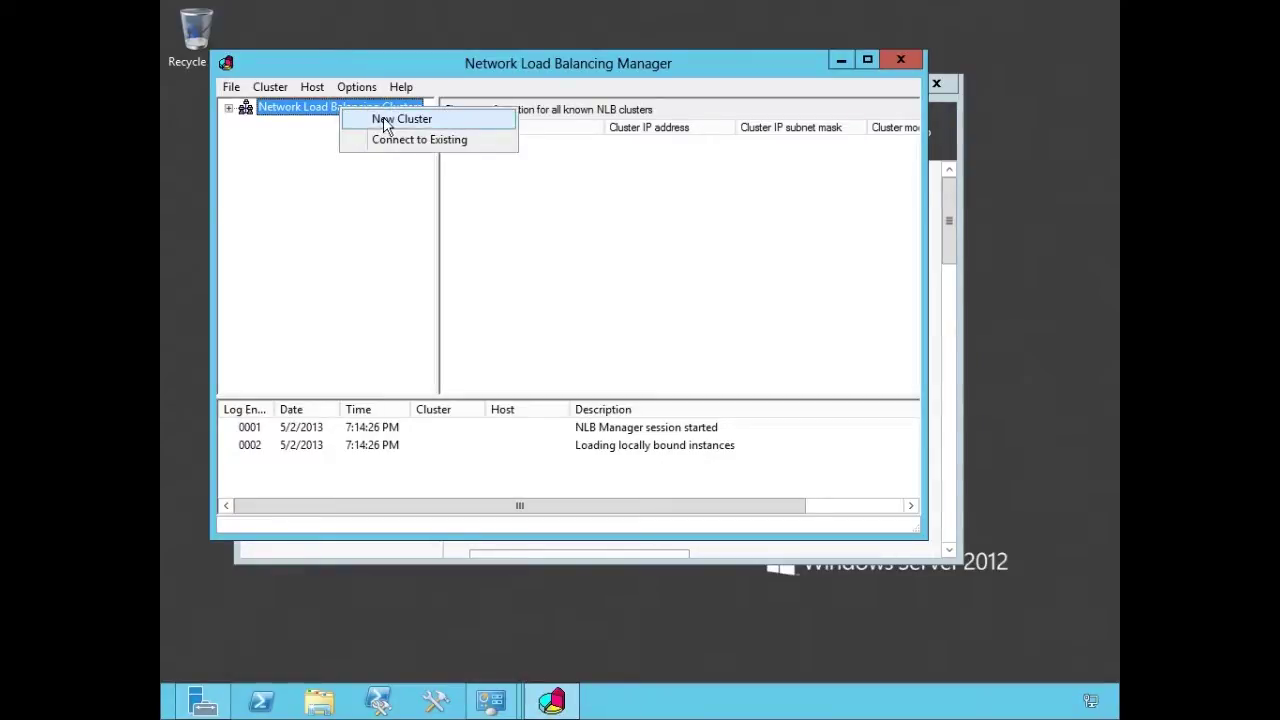
pyautogui.click(385, 122)
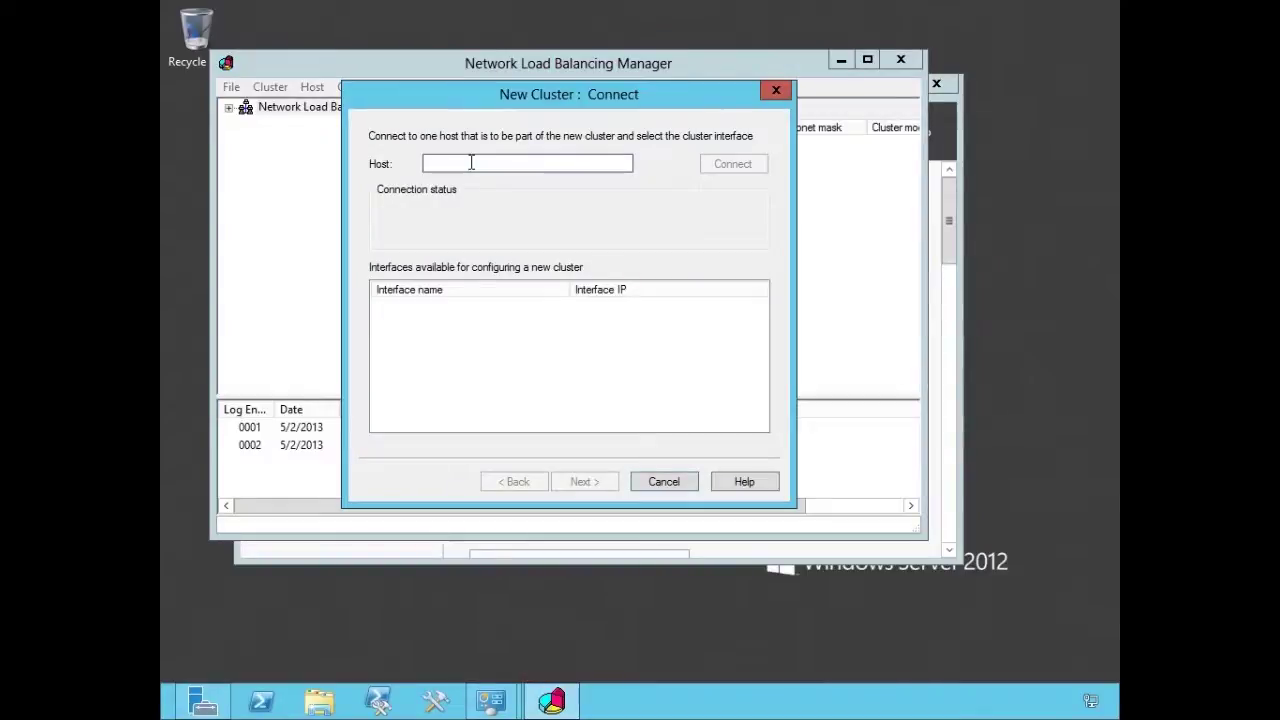
pyautogui.write('s')
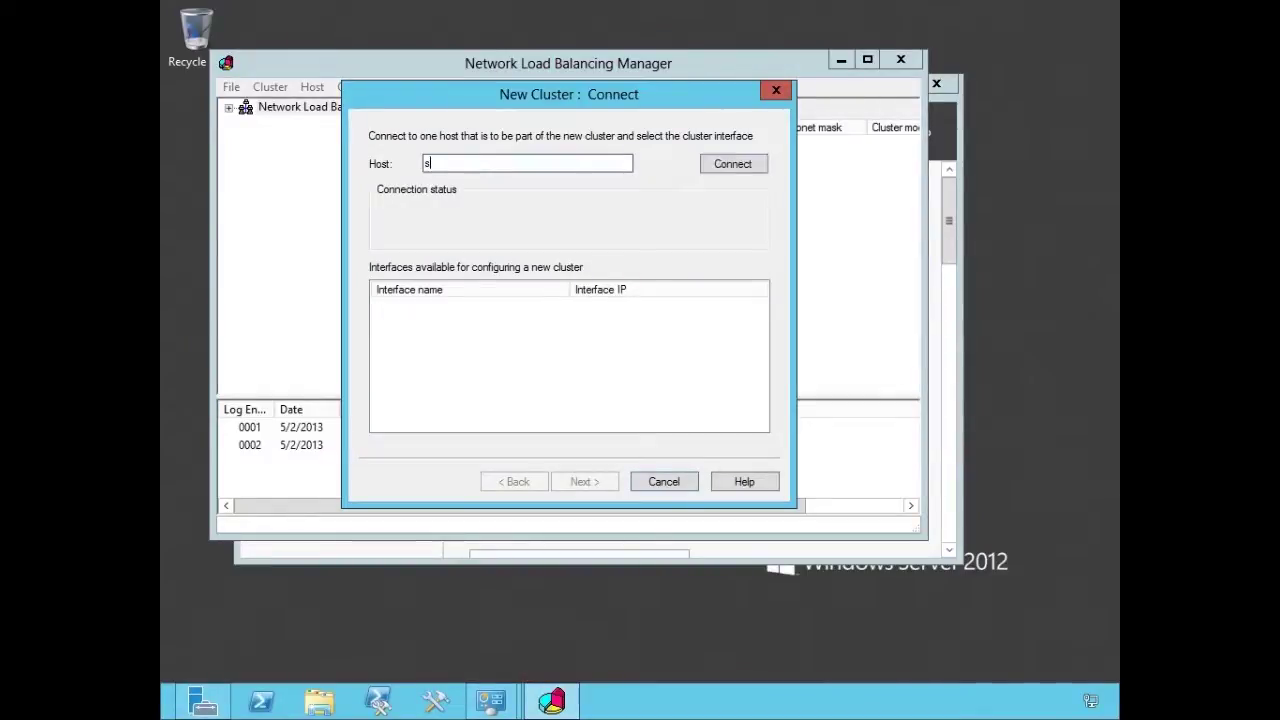
pyautogui.write('p2013fe1')
pyautogui.click(720, 164)
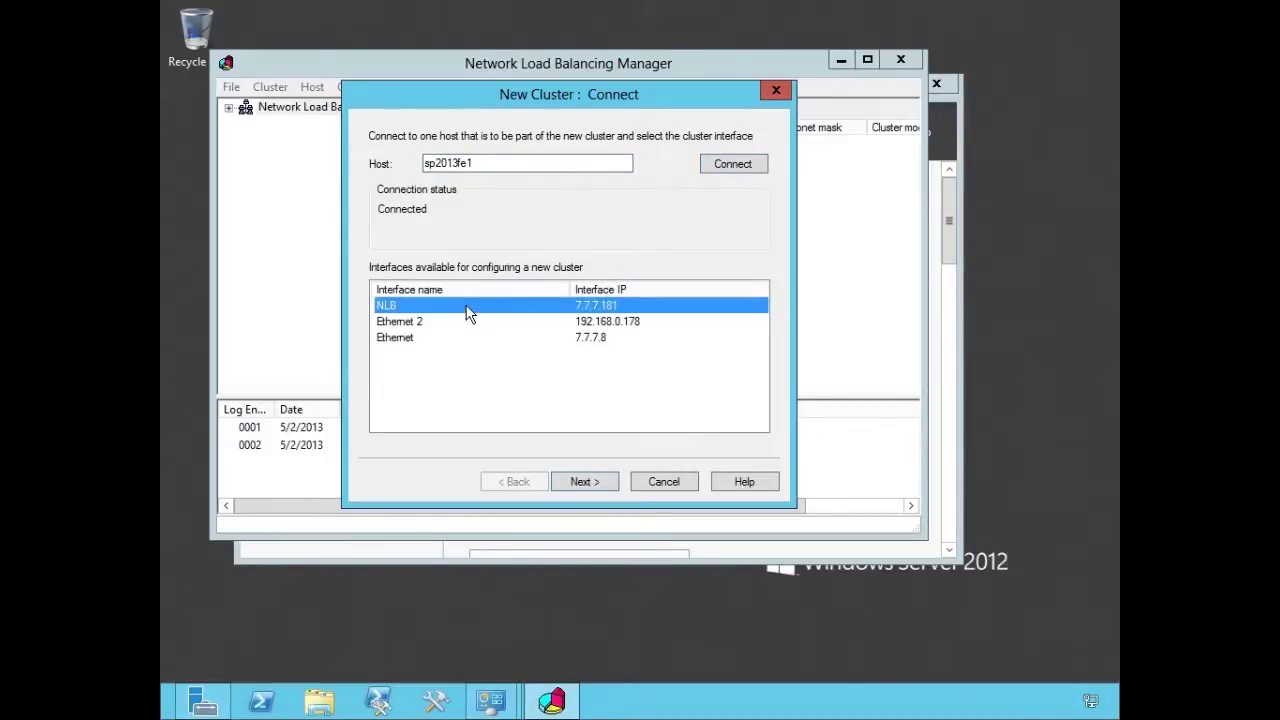
pyautogui.click(581, 483)
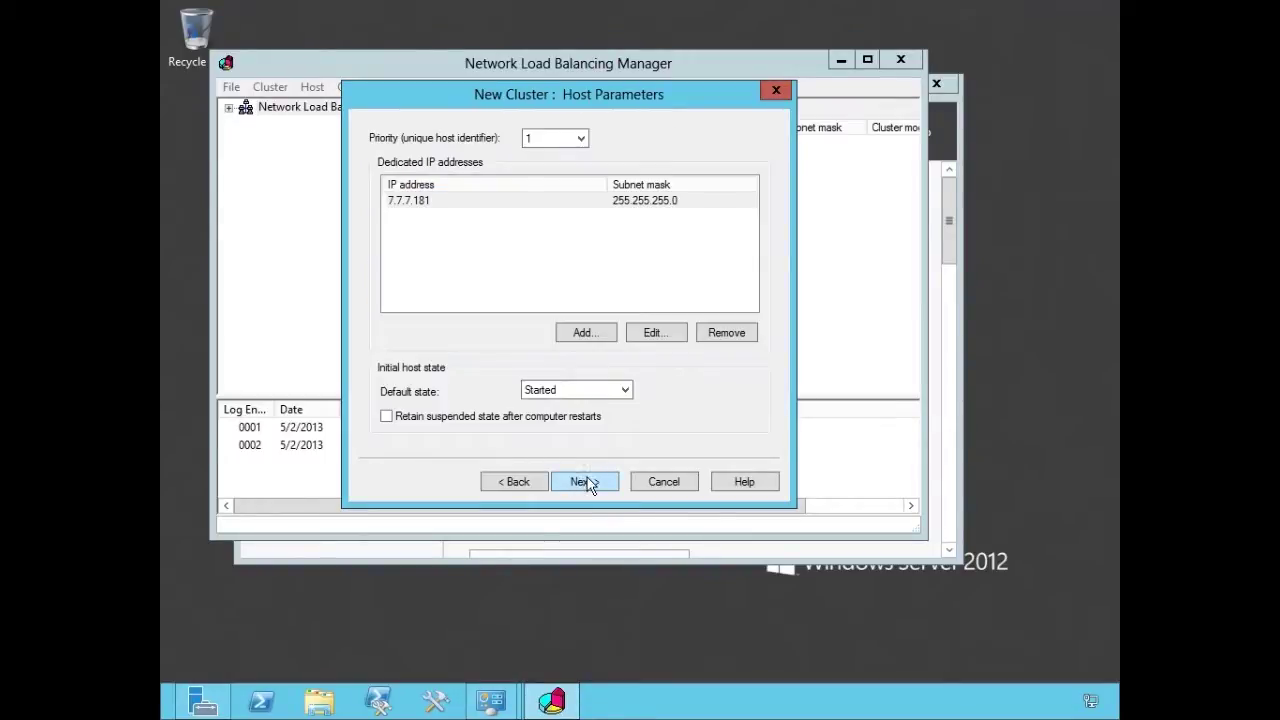
pyautogui.click(586, 482)
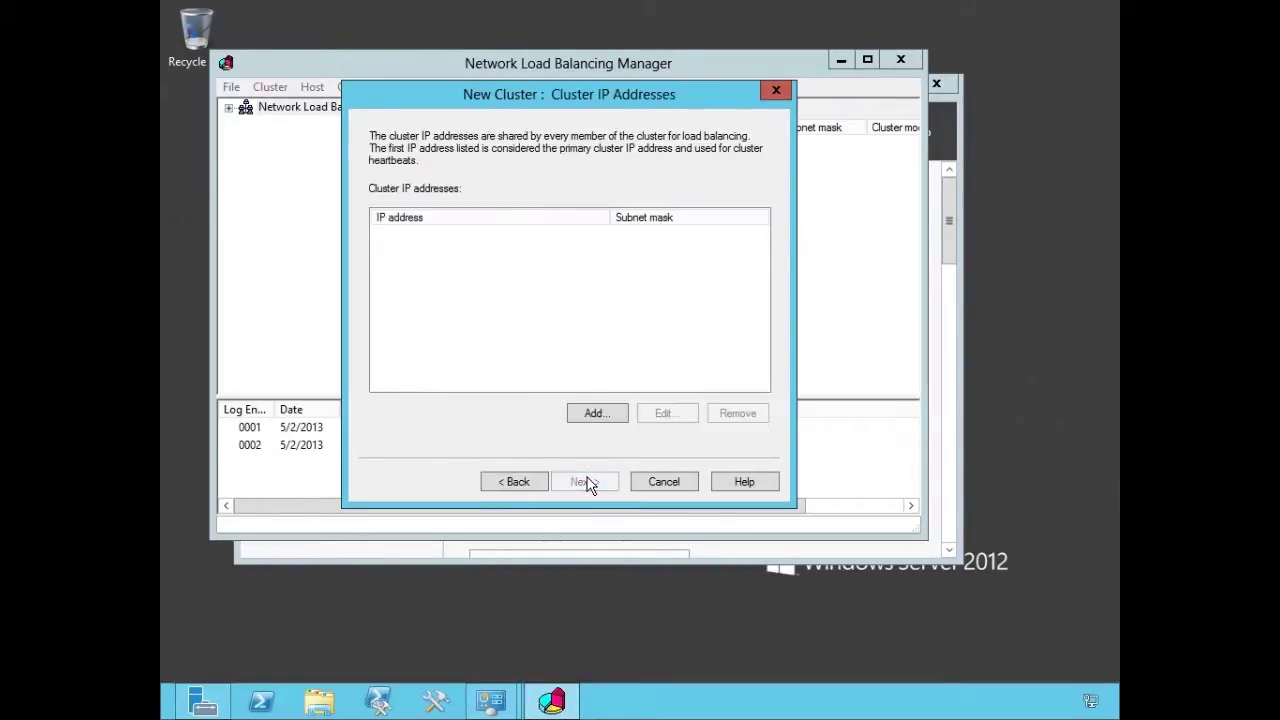
# - Add the cluster IPv4 address 7.7.7.77 with subnet mask 255.255.255.0 and proceed to the cluster parameters
pyautogui.click(612, 415)
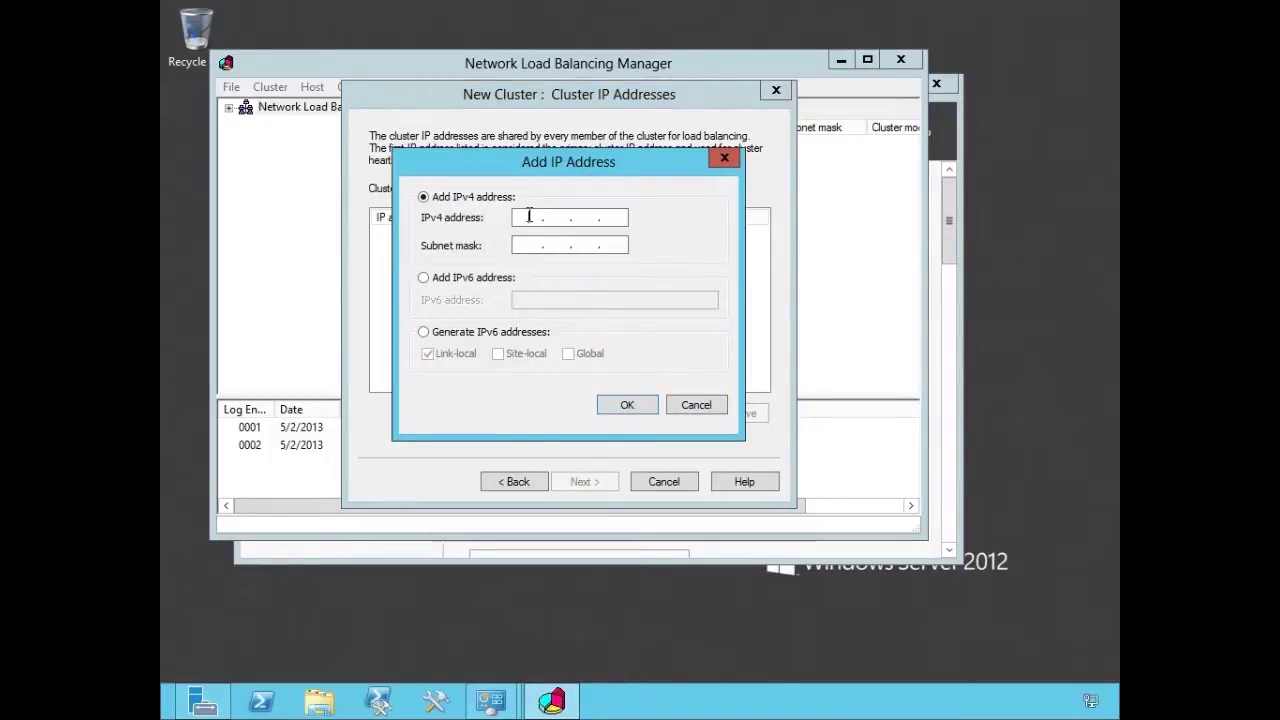
pyautogui.write('7 . 7 . 7 . 77')
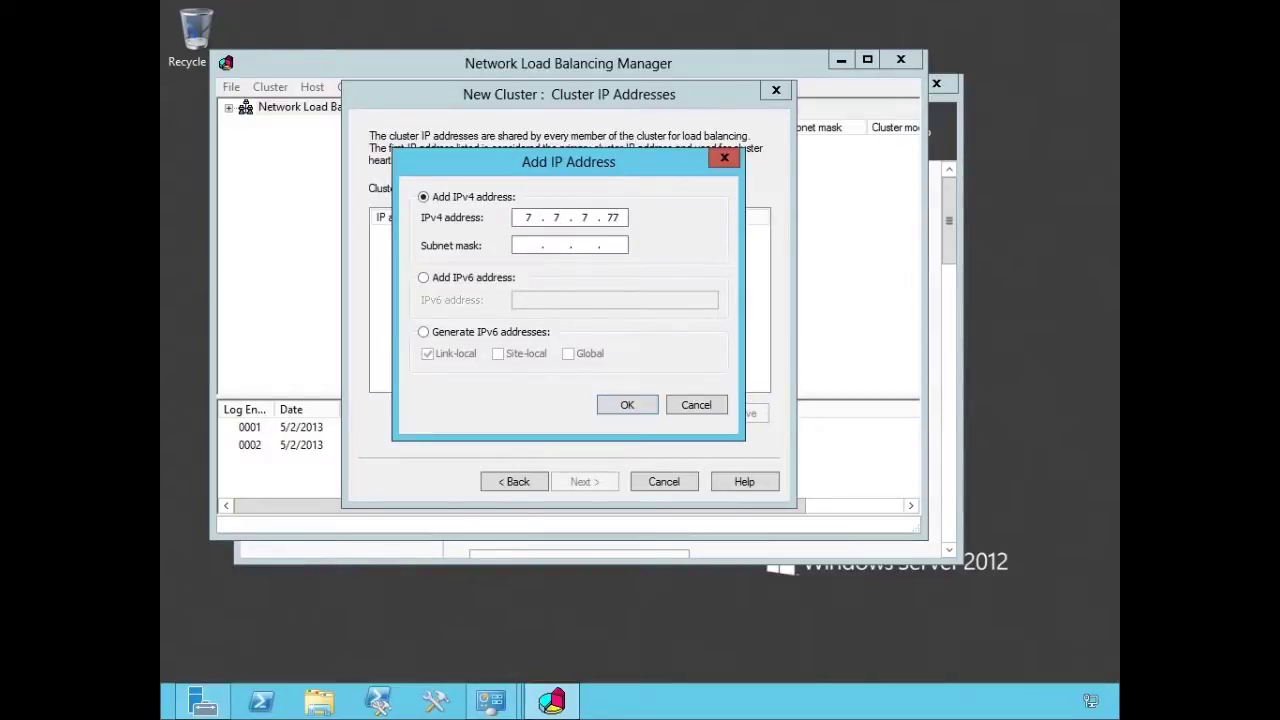
pyautogui.click(545, 245)
pyautogui.write('255 . 255 . 255 . 0')
pyautogui.click(628, 405)
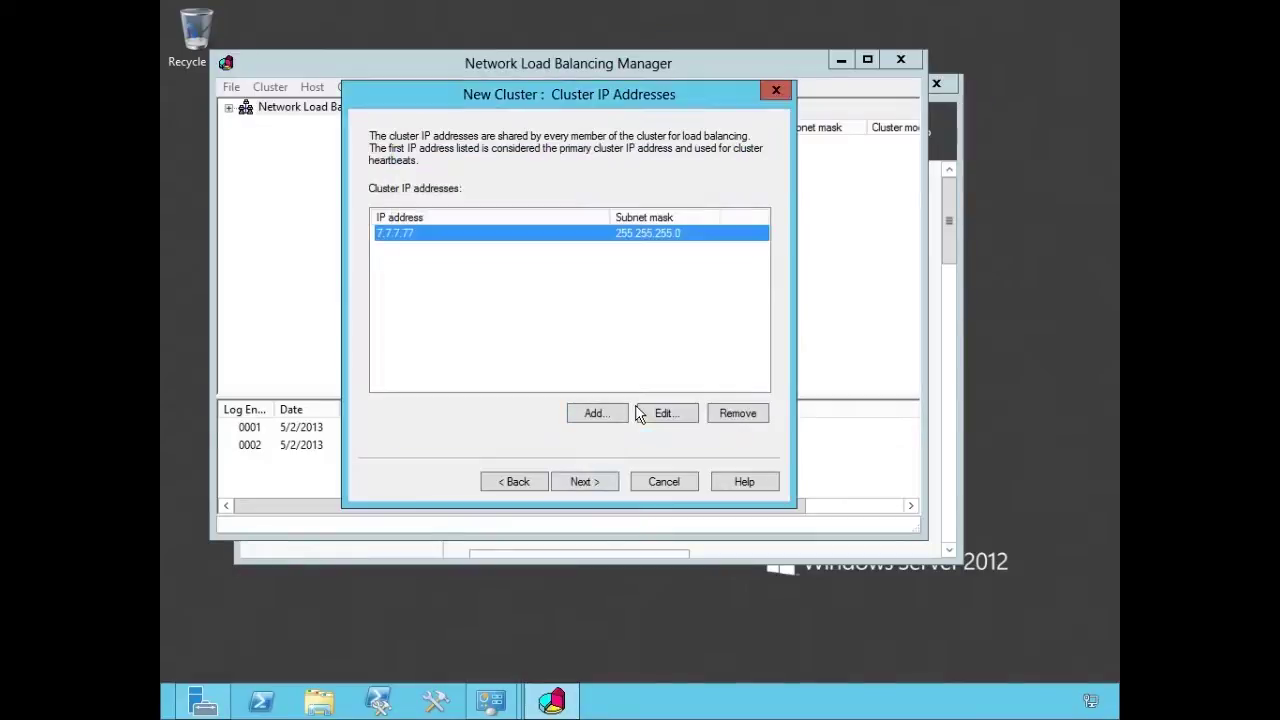
pyautogui.click(584, 482)
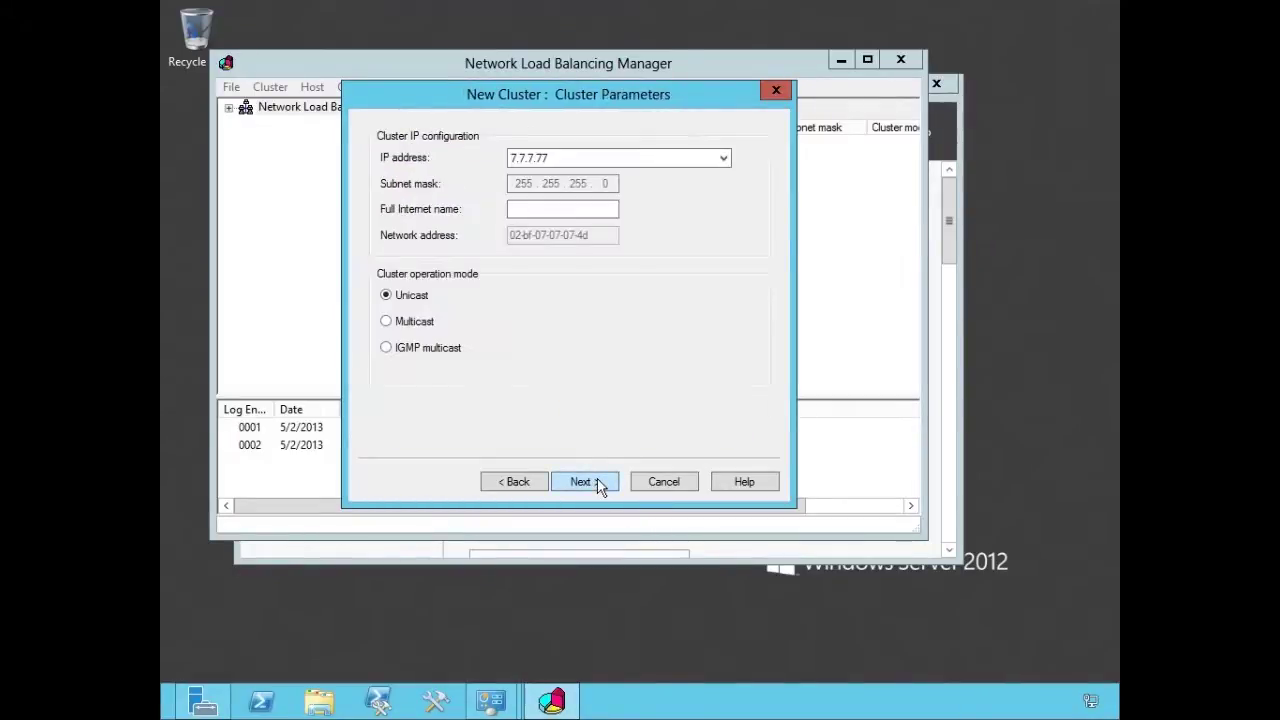
# - Set the cluster's full Internet name to Intranet, keep unicast mode and the default port rule, and finish creating the cluster
pyautogui.click(573, 209)
pyautogui.write('Intranet')
pyautogui.click(597, 481)
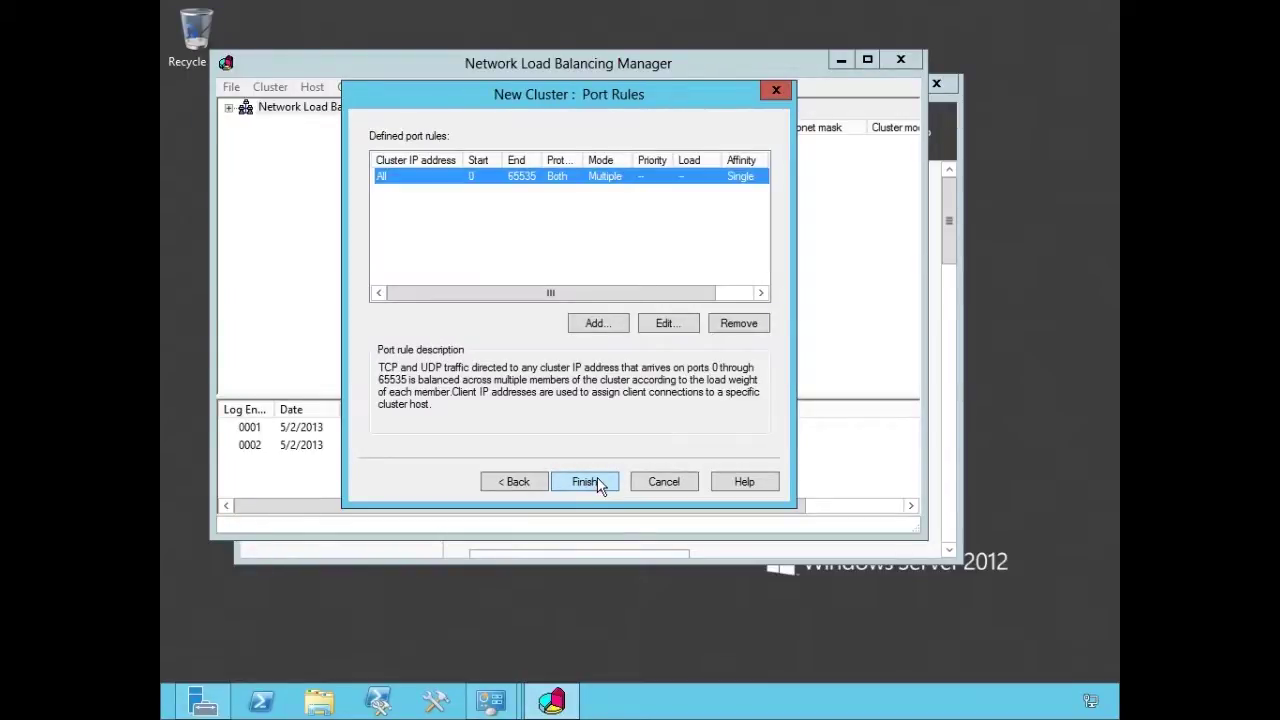
pyautogui.click(597, 481)
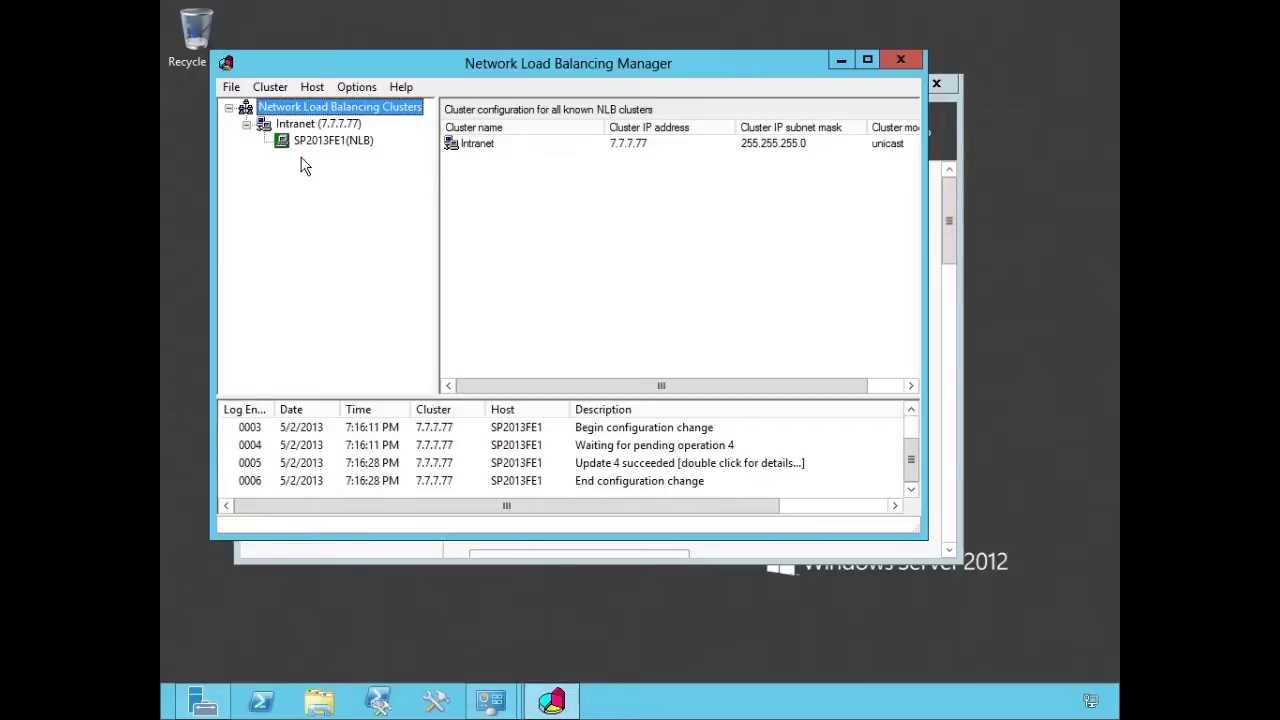
# - Start adding a host to the Intranet cluster and connect to host sp2013fe2
pyautogui.rightClick(334, 127)
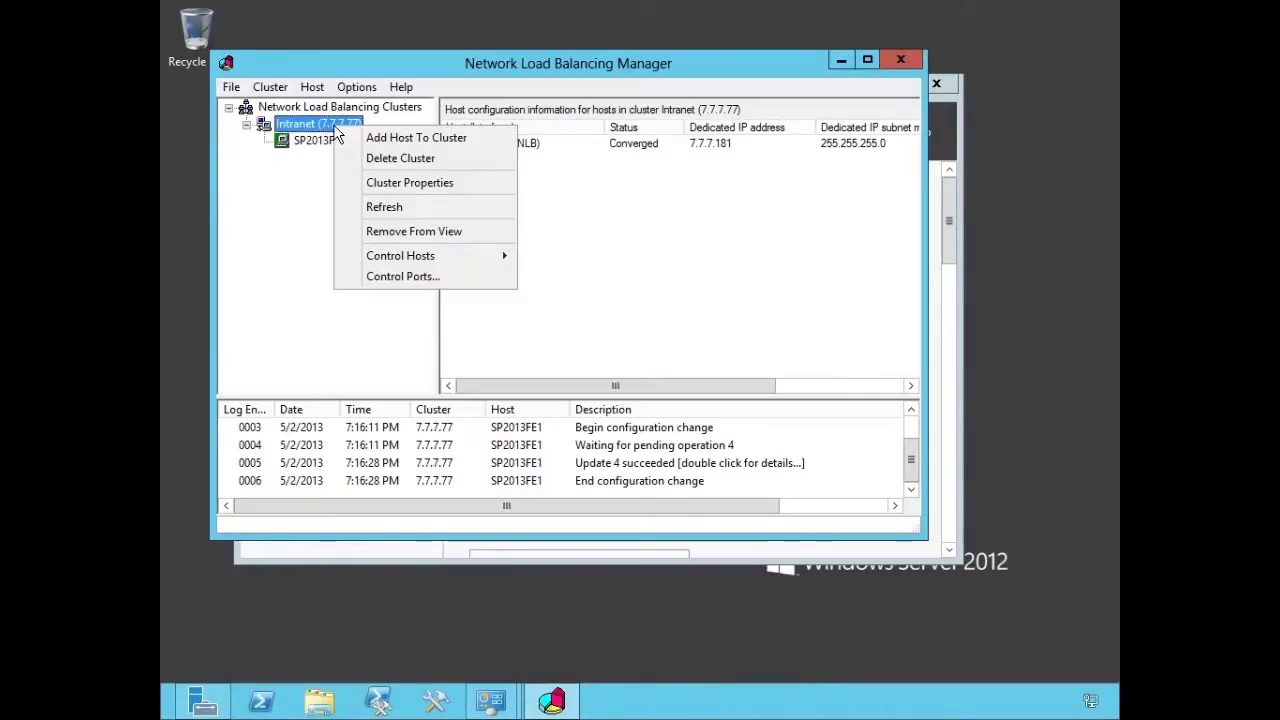
pyautogui.click(382, 138)
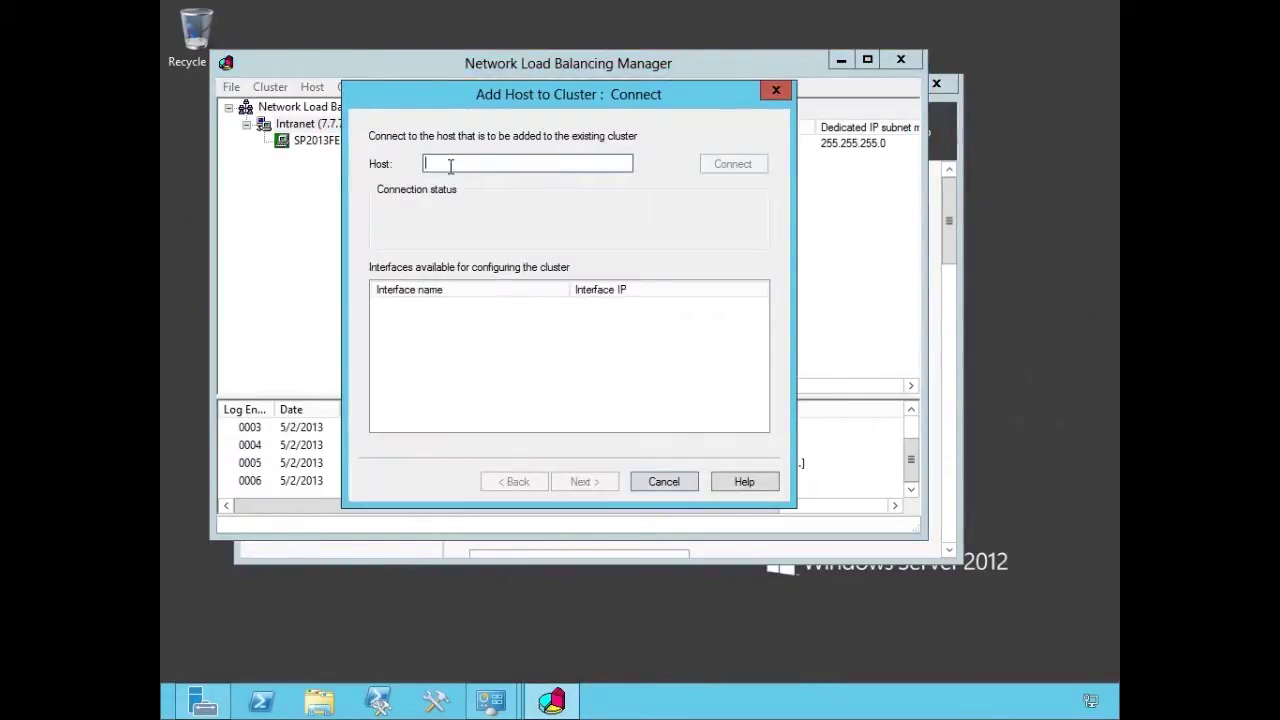
pyautogui.write('sp')
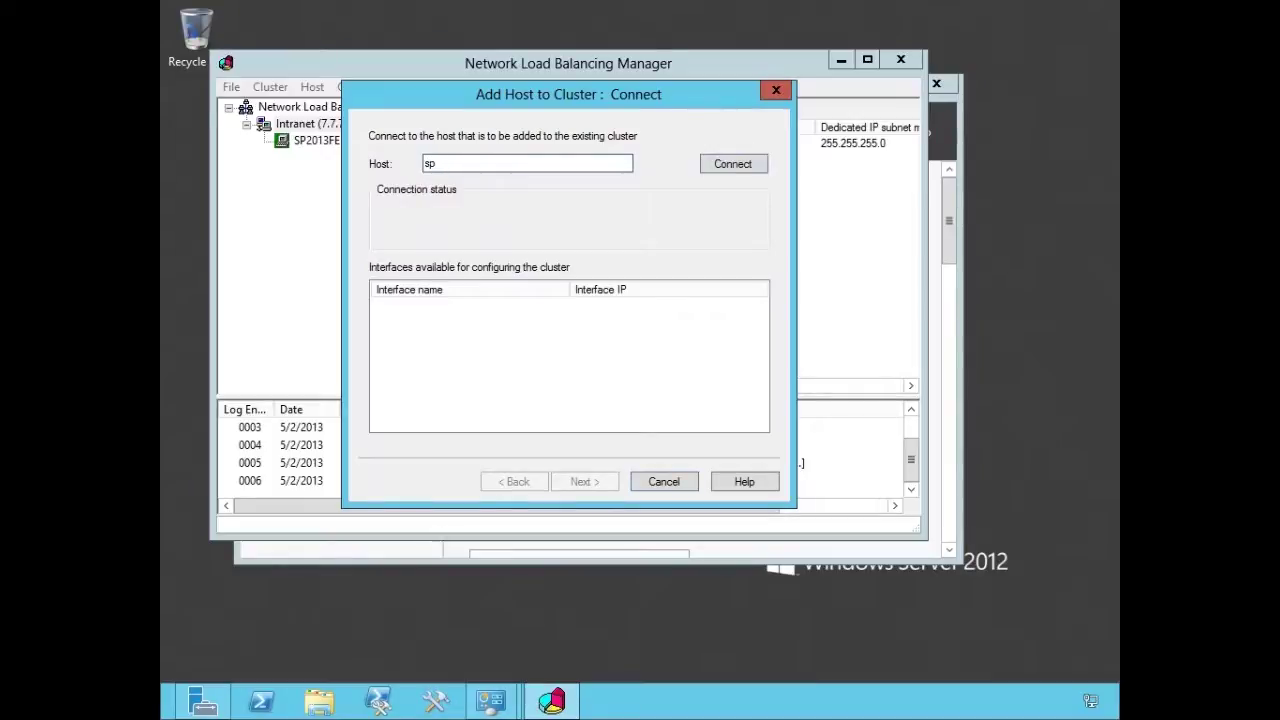
pyautogui.write('2013fe2')
pyautogui.click(738, 164)
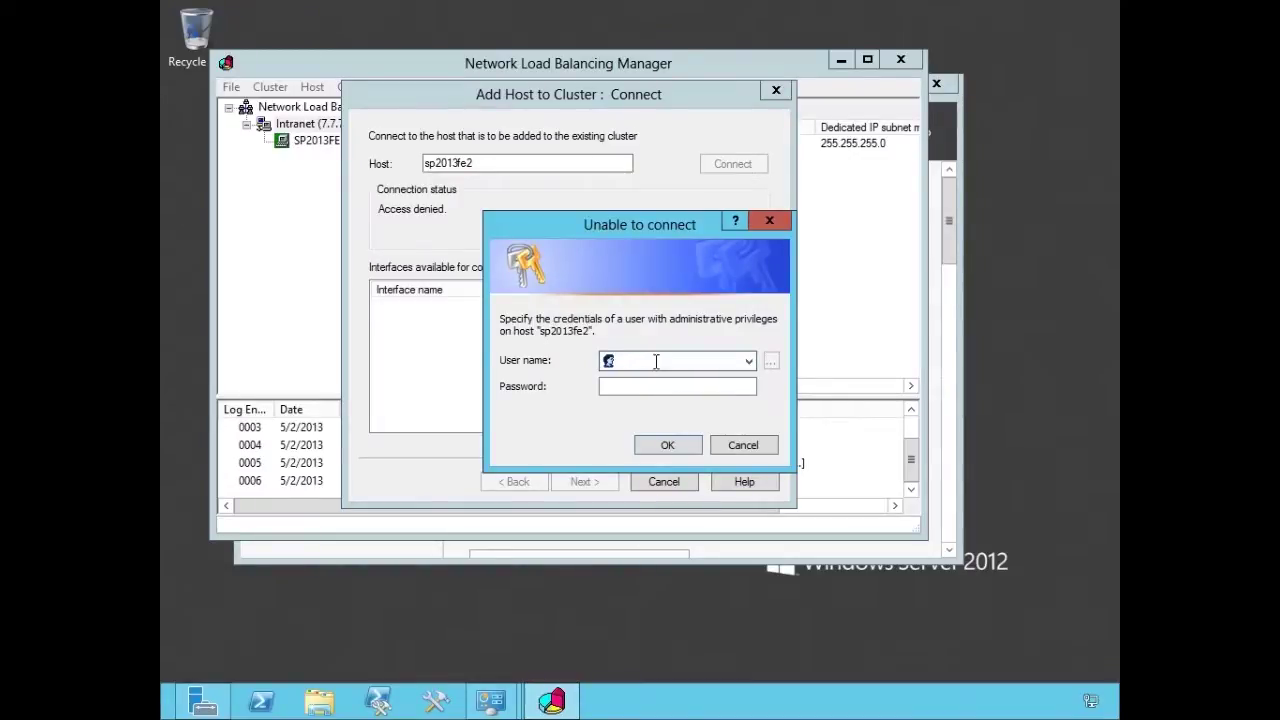
# - Authenticate to sp2013fe2 as globomantics\administrator by entering the user name and the account password
pyautogui.write('globomantics\\administrator')
pyautogui.click(677, 386)
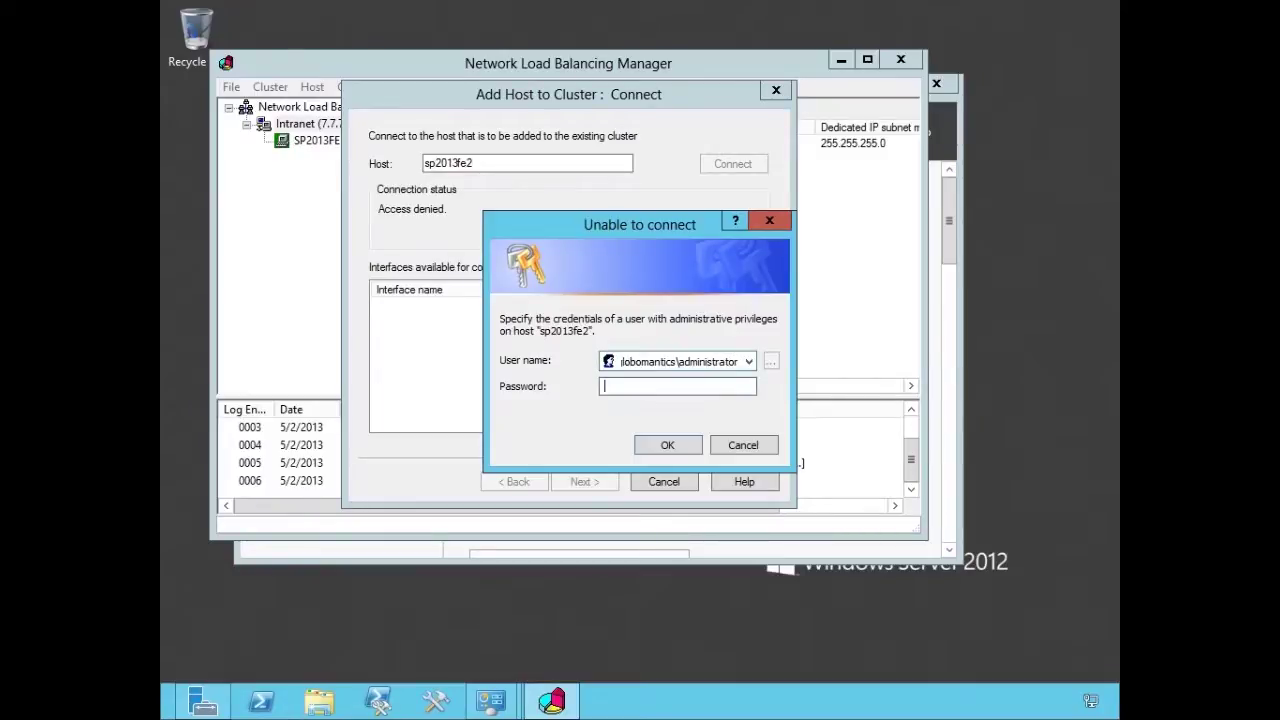
pyautogui.write('••••••••••')
pyautogui.click(666, 444)
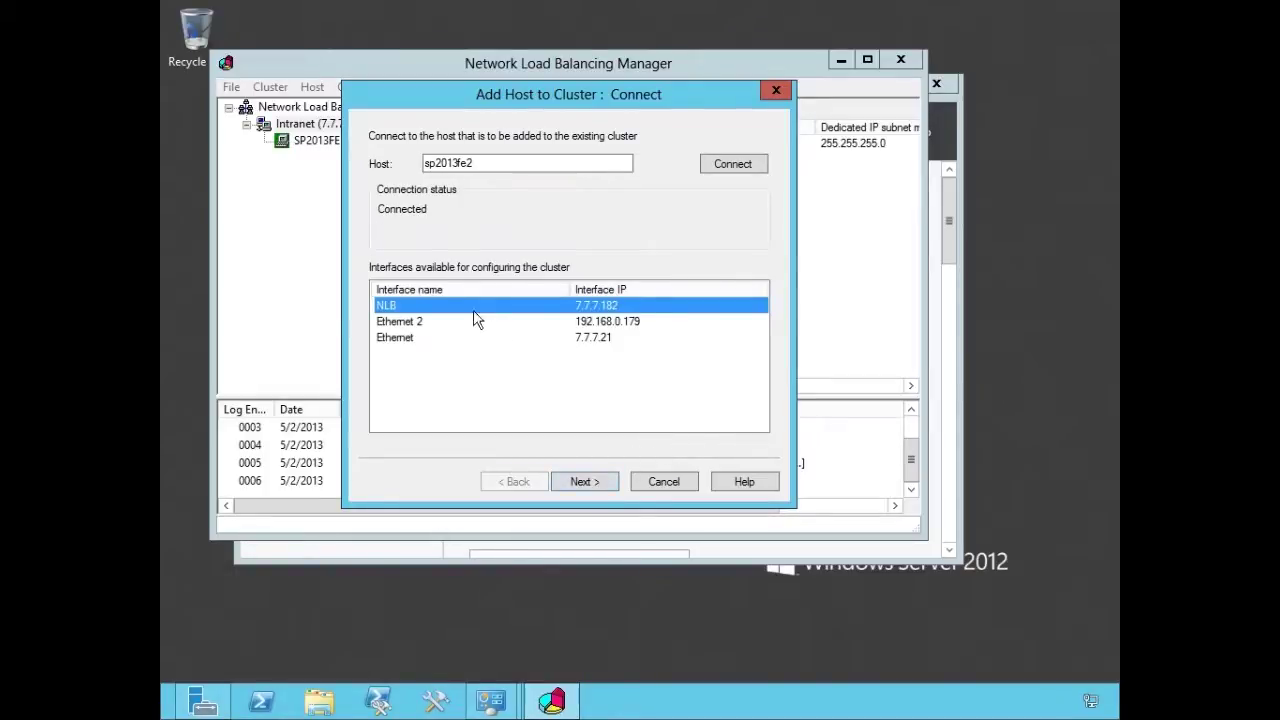
# - Use the NLB interface of sp2013fe2, keep host priority 2 and the default port rule, and finish adding the host
pyautogui.click(584, 481)
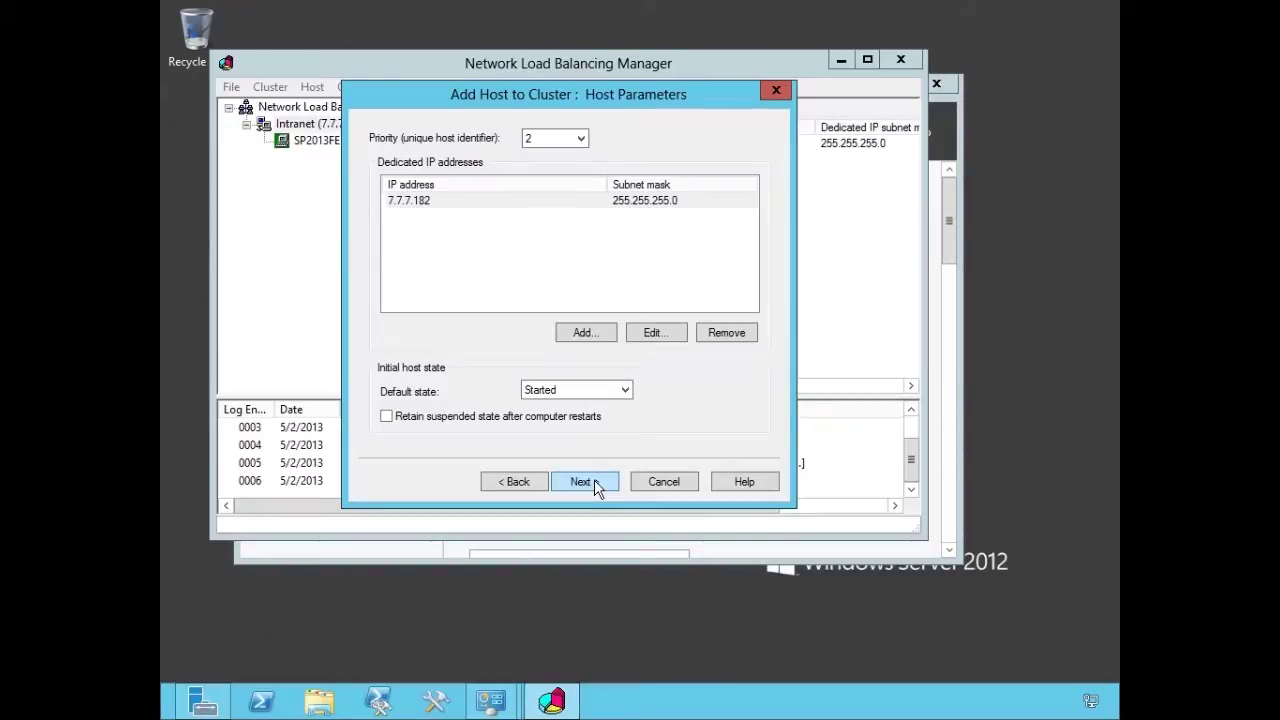
pyautogui.click(584, 481)
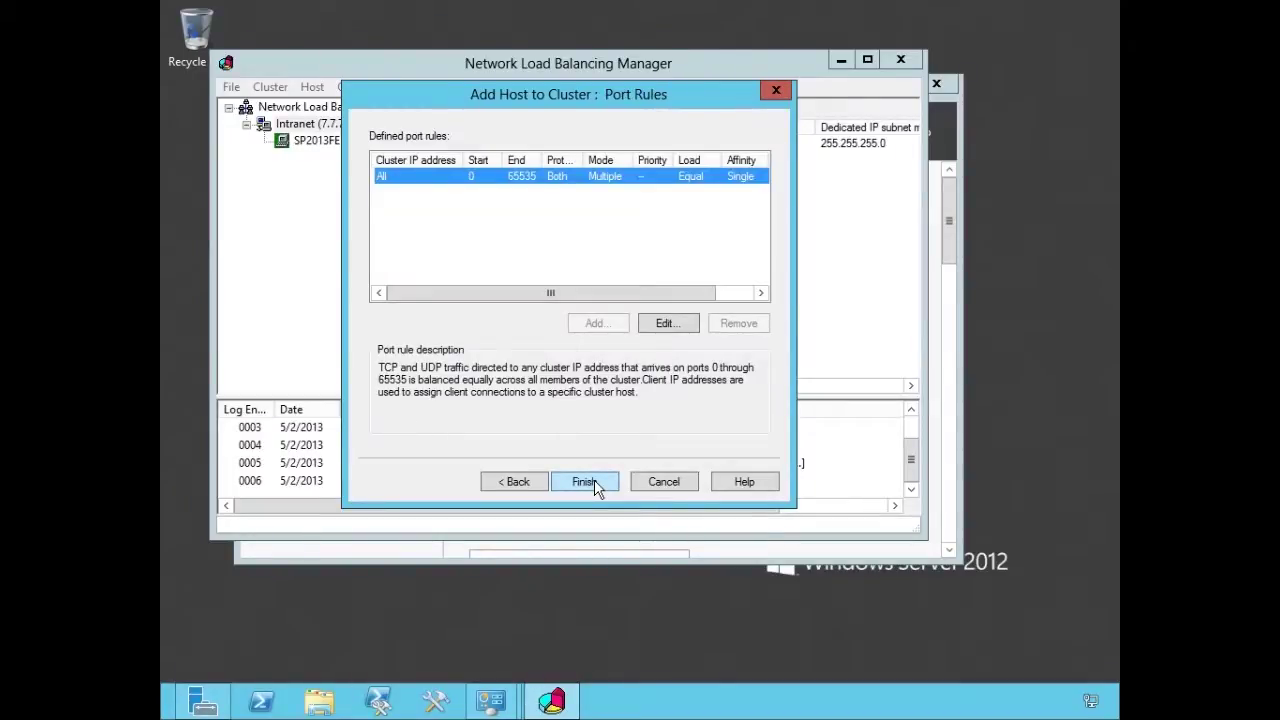
pyautogui.click(594, 482)
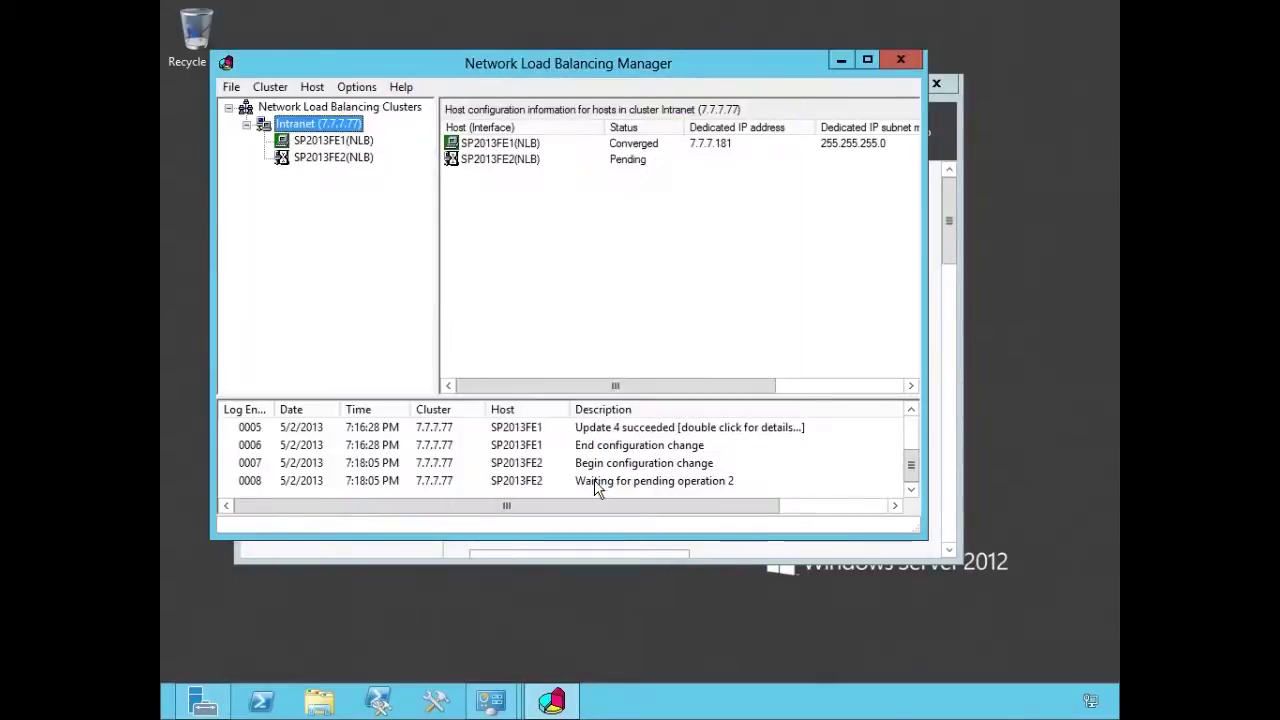